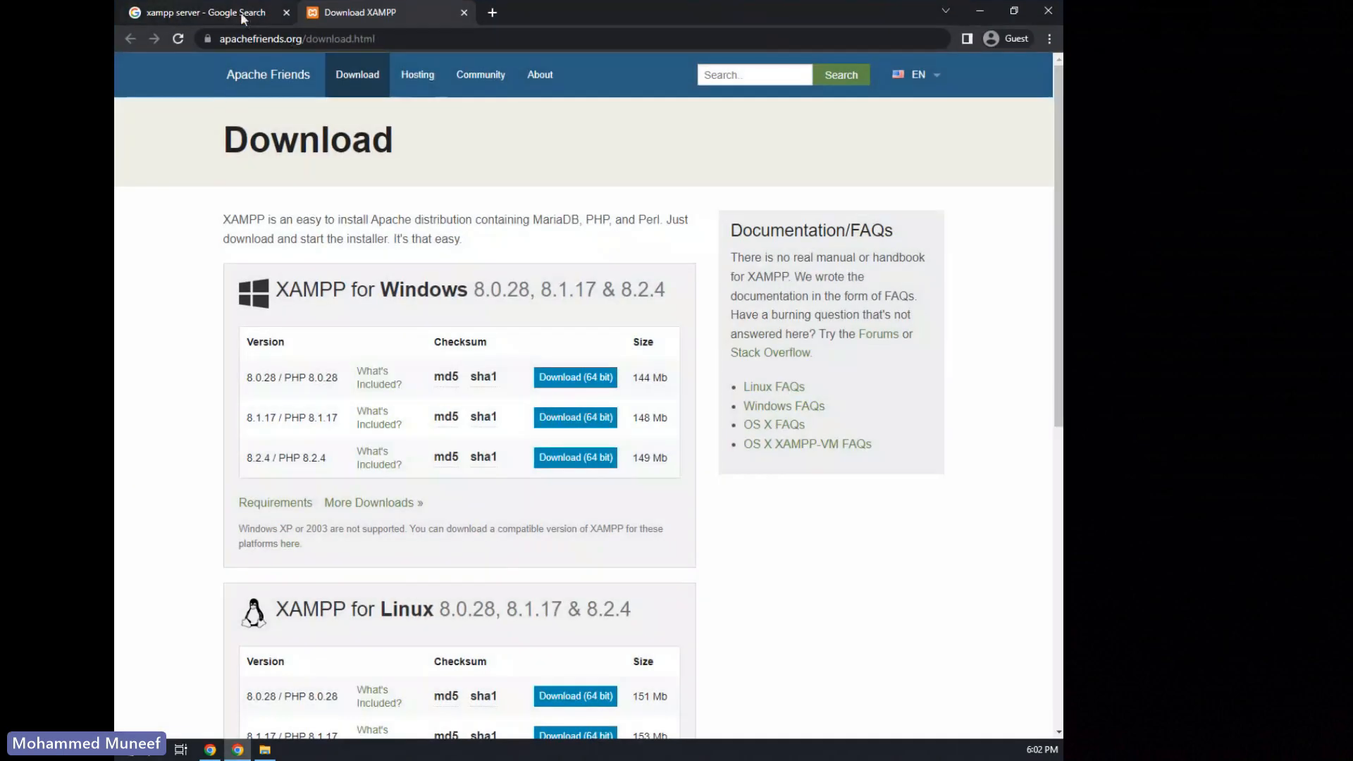
- From the xampp server search results, open "XAMPP Installers and Downloads for Apache Friends" in a new tab and switch to it
click(240, 14)
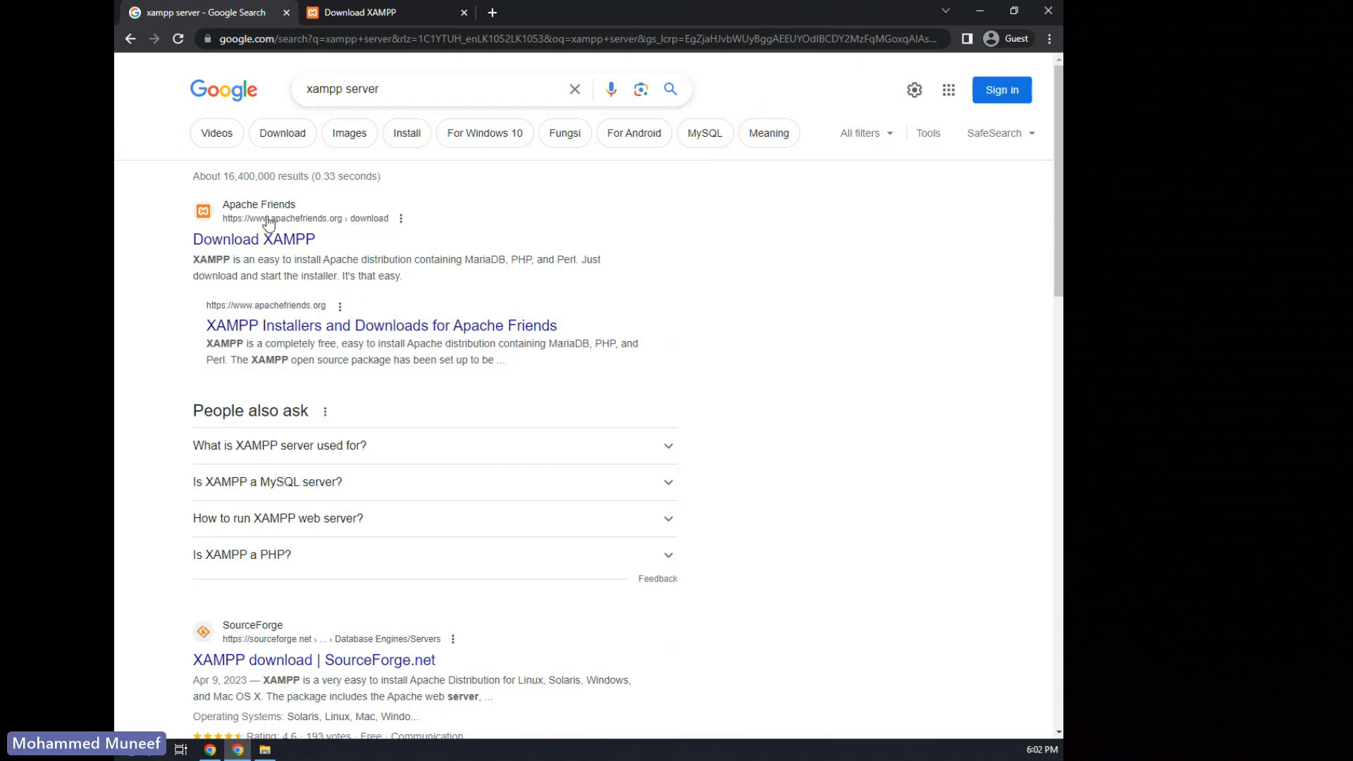
drag(381, 90, 305, 90)
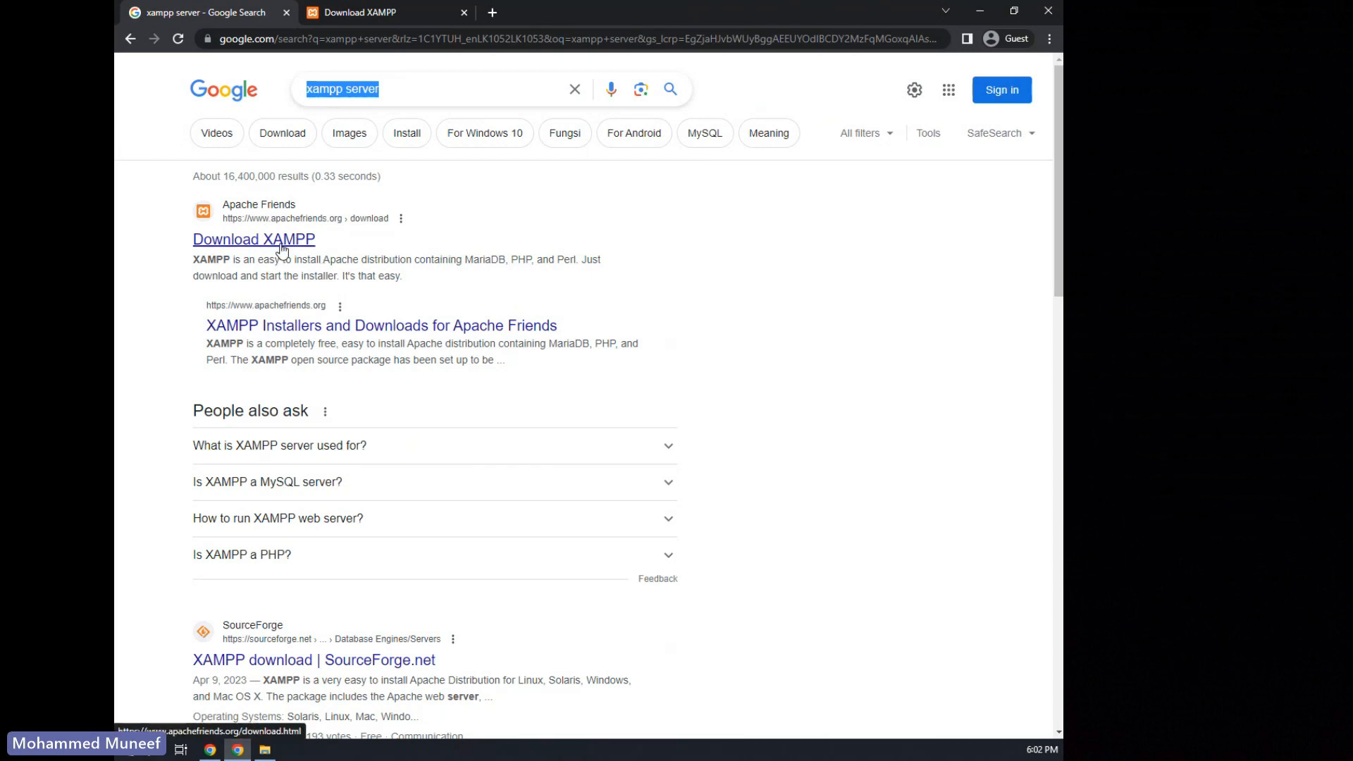
click(375, 18)
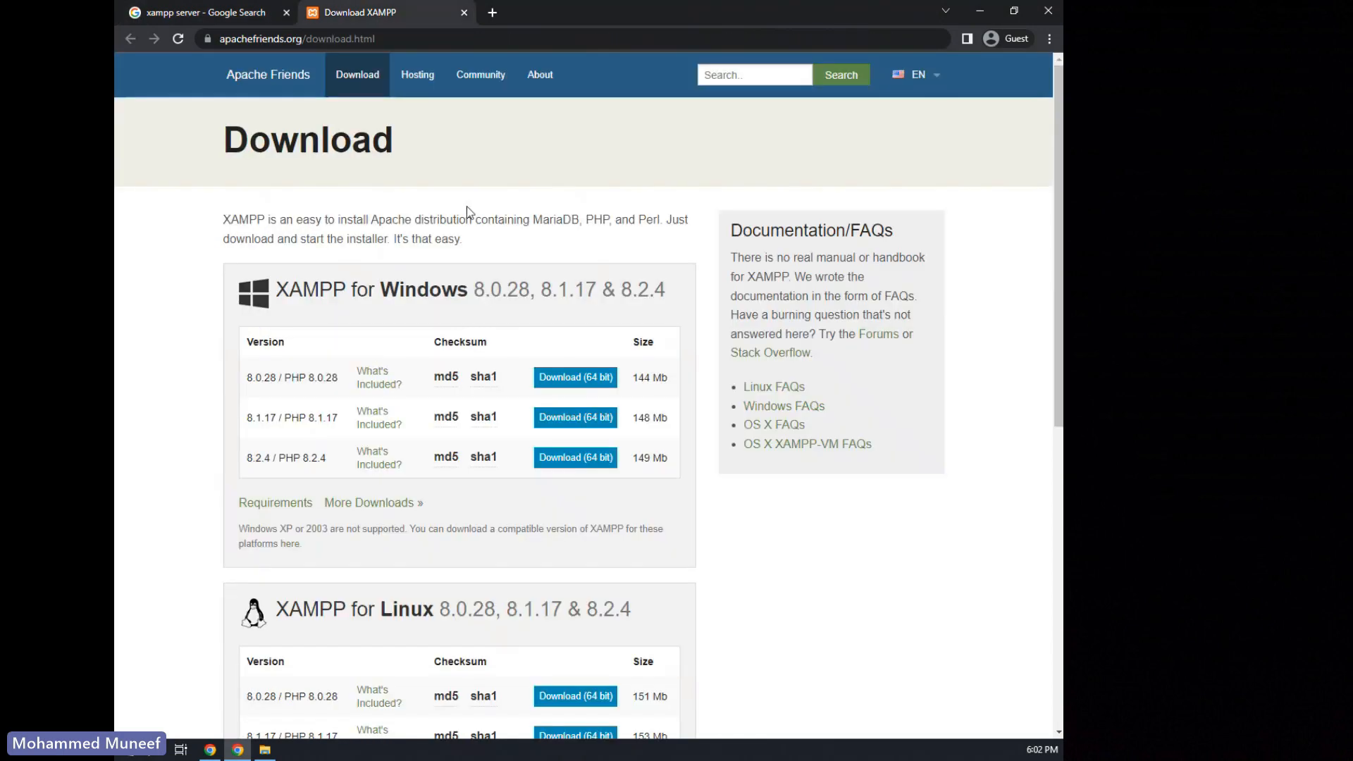
click(240, 13)
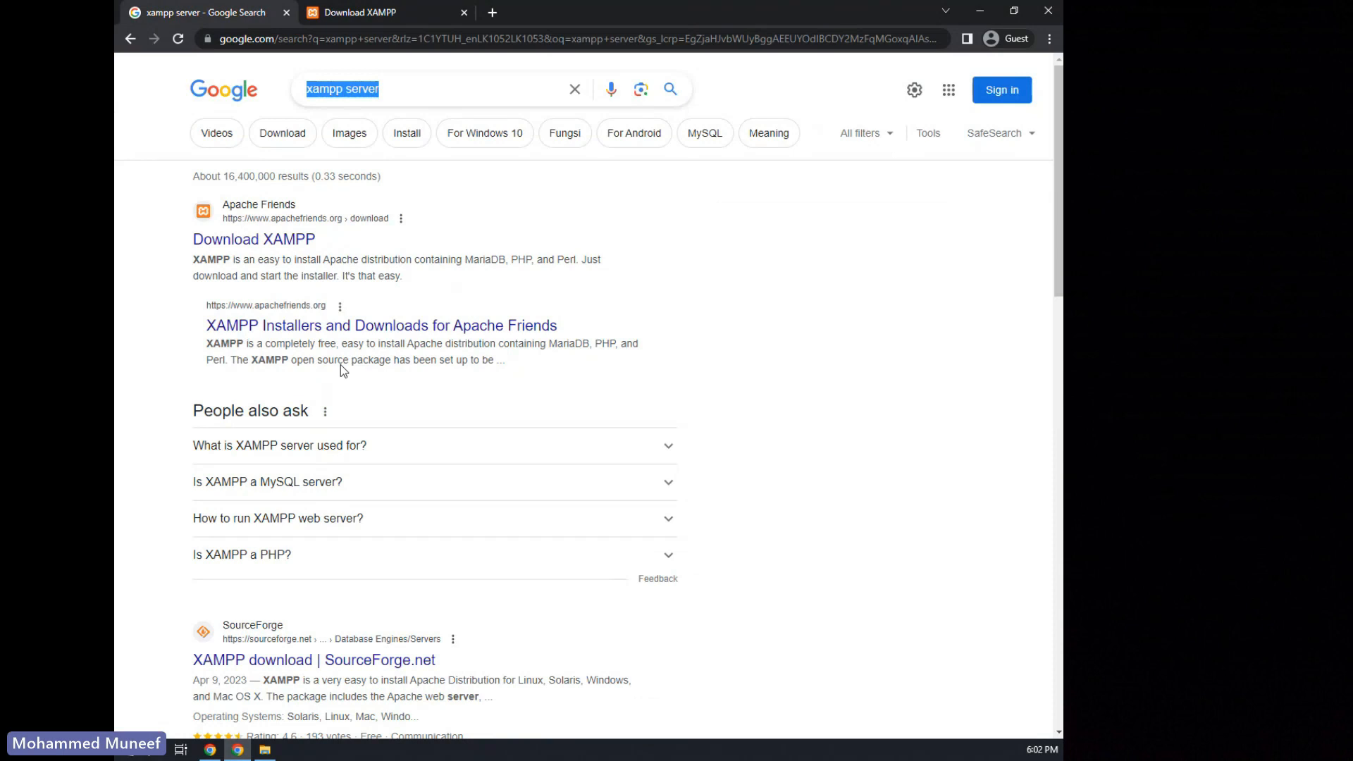
click(385, 12)
click(235, 1)
right_click(407, 338)
click(431, 343)
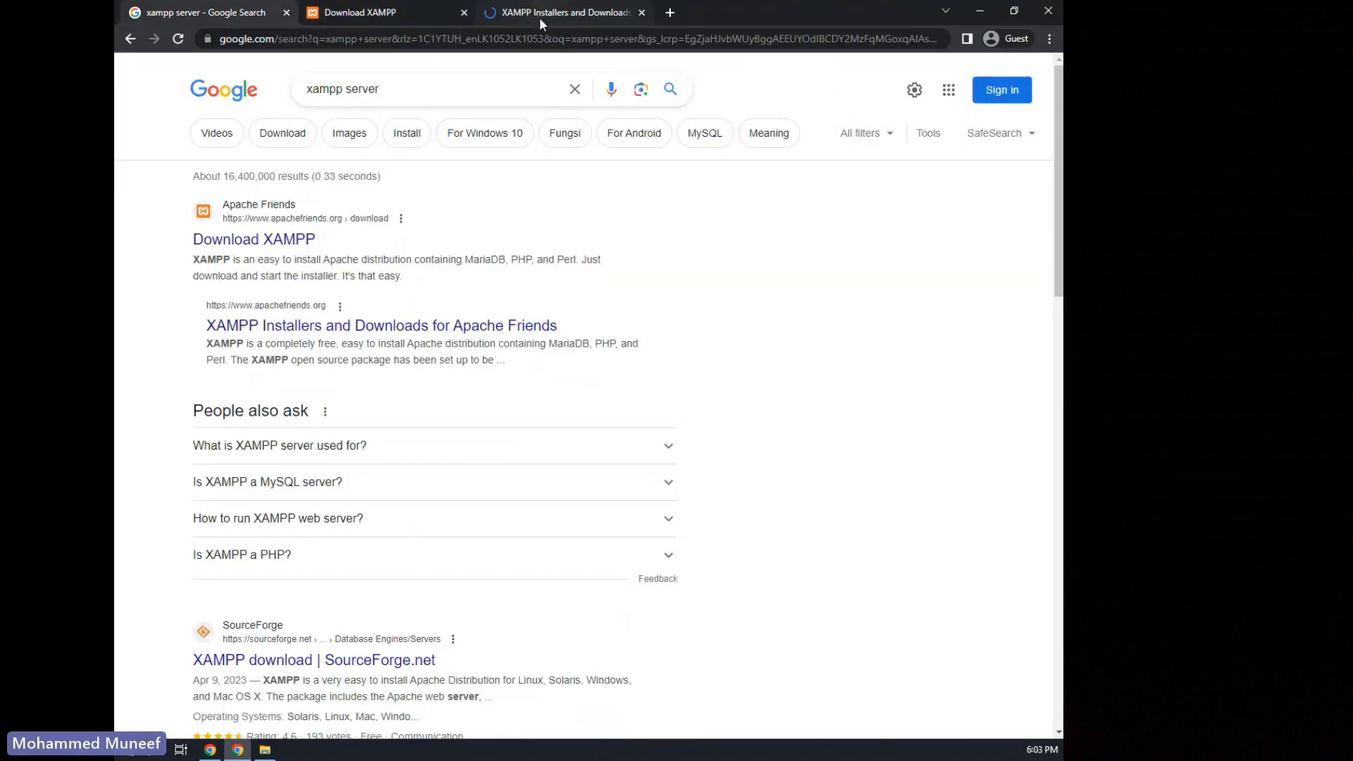
click(540, 14)
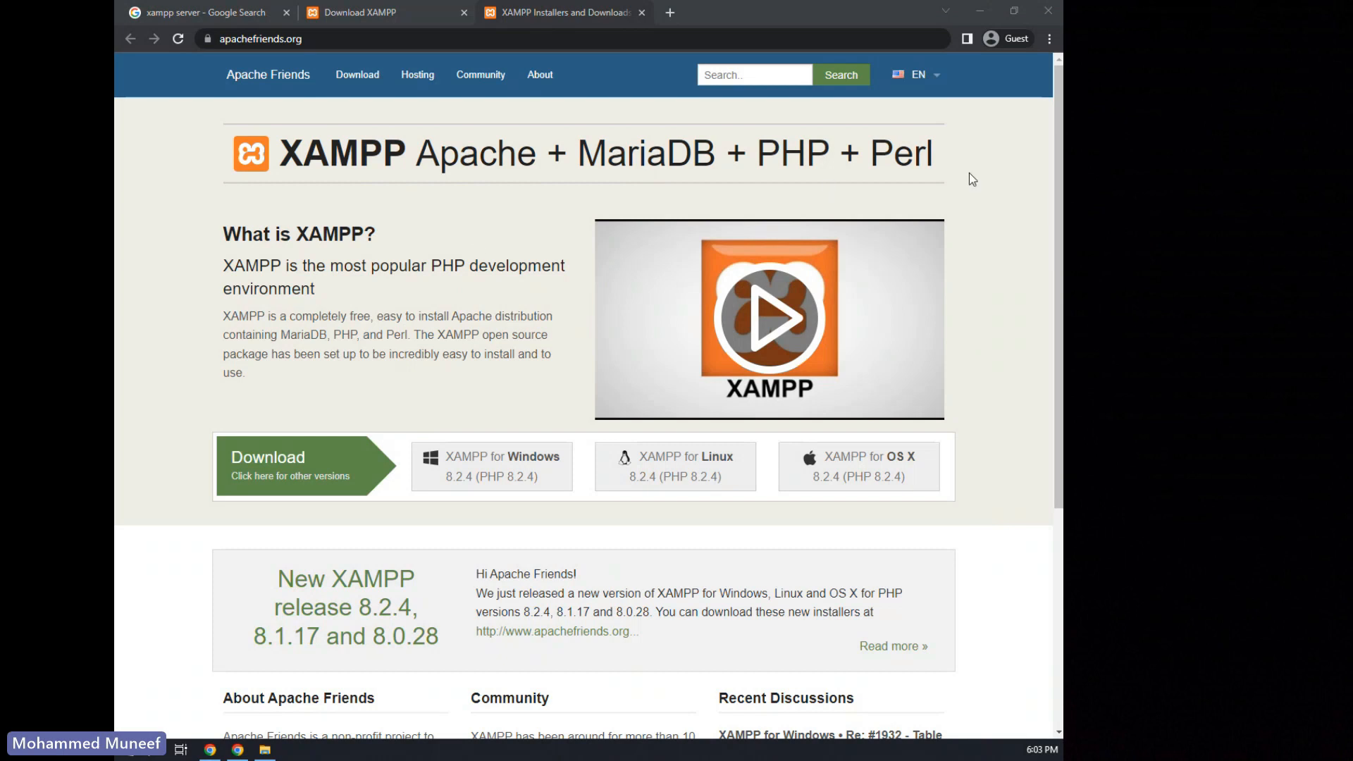
- Start the XAMPP for Windows 8.2.4 (PHP 8.2.4) installer download from the Apache Friends home page
scroll(342, 211, down, 1)
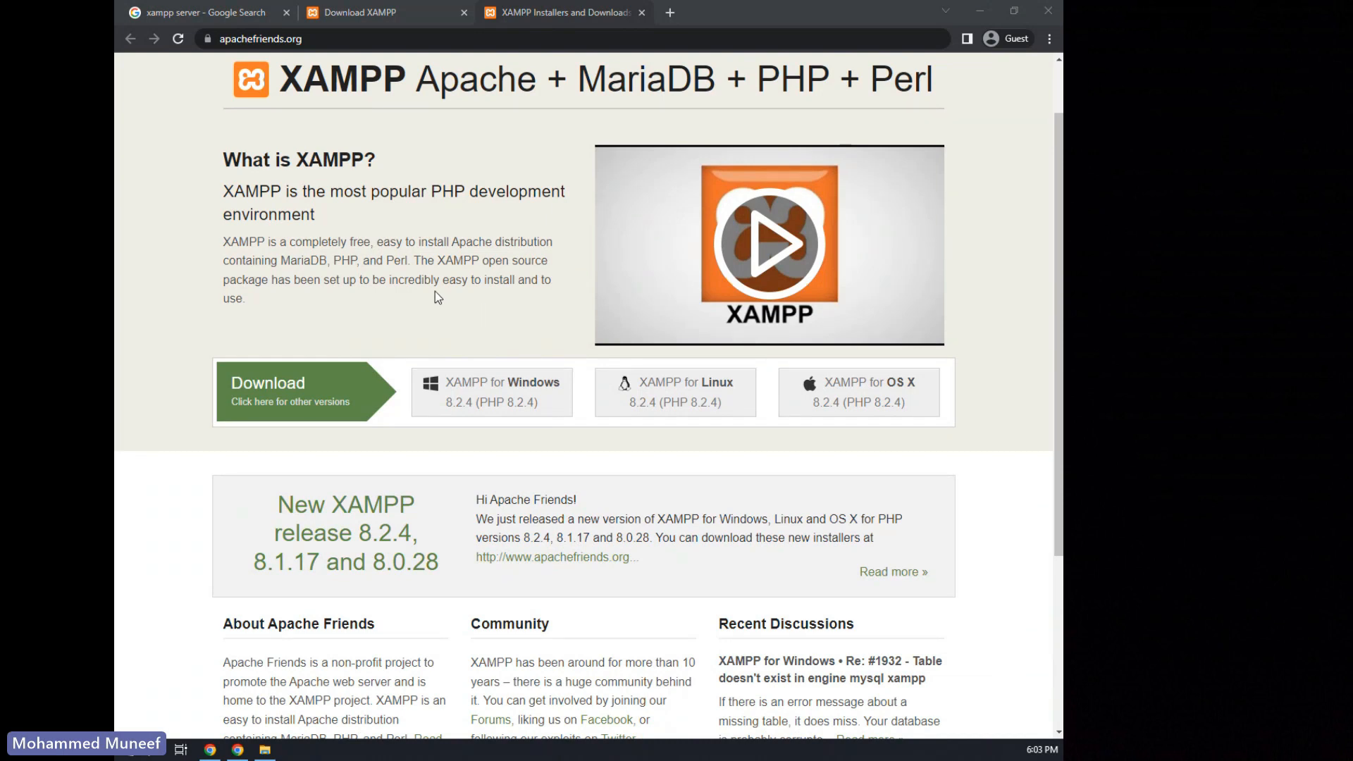
scroll(434, 291, down, 2)
scroll(522, 430, down, 2)
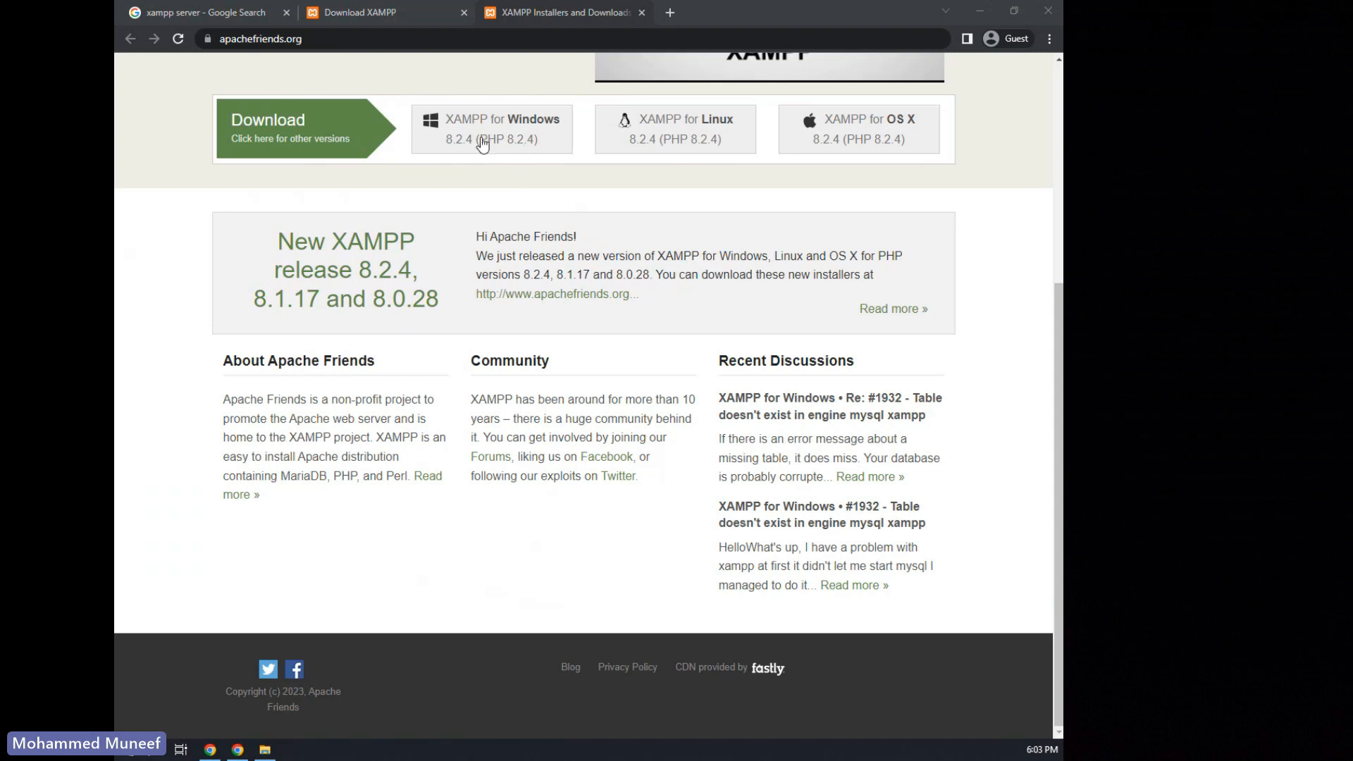
scroll(482, 143, up, 2)
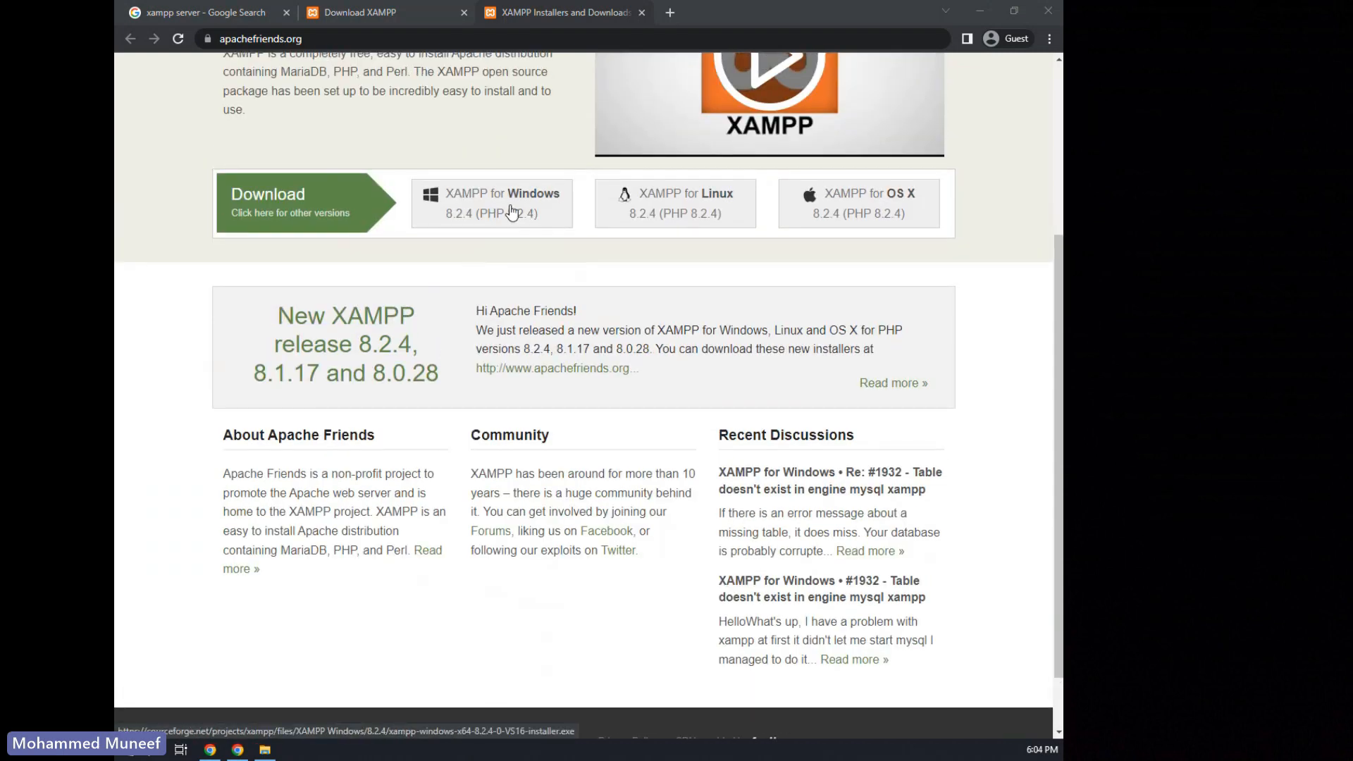
click(512, 212)
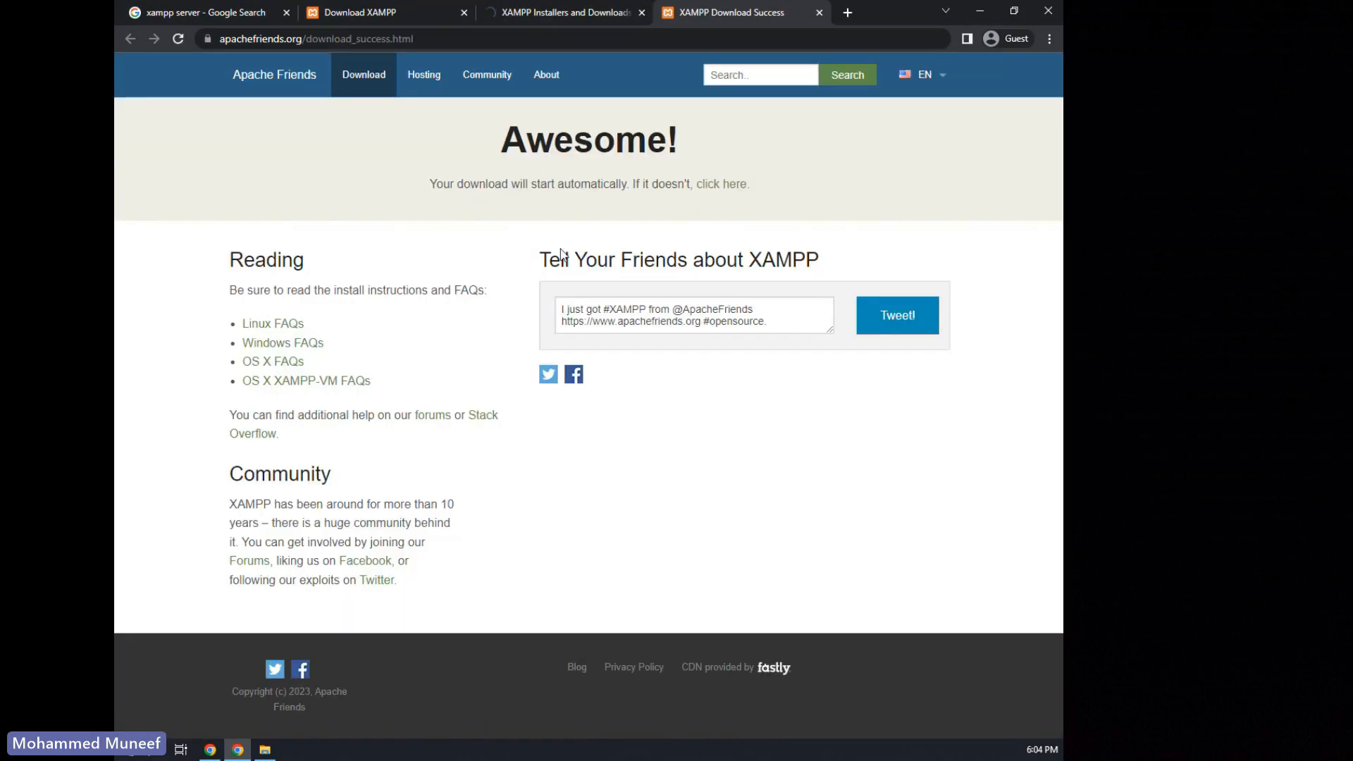
click(551, 15)
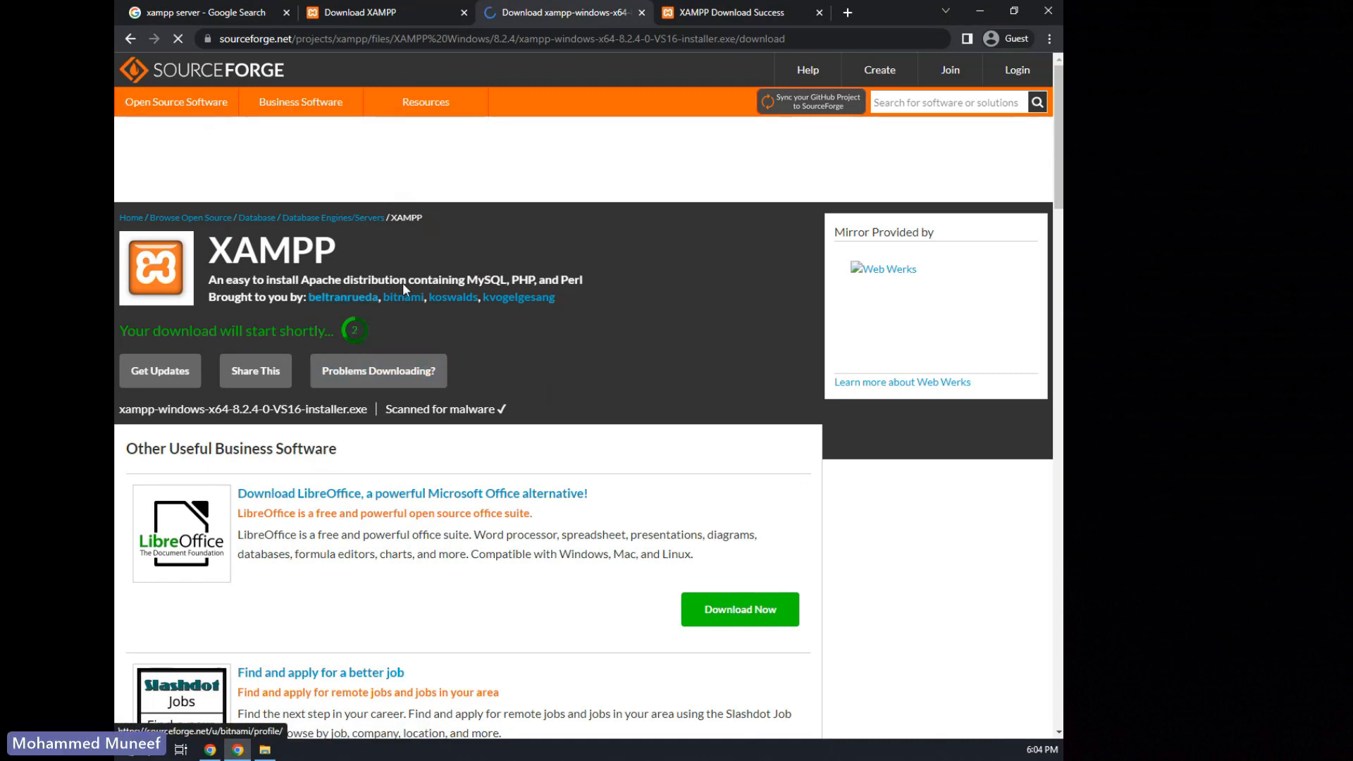
click(398, 19)
click(741, 21)
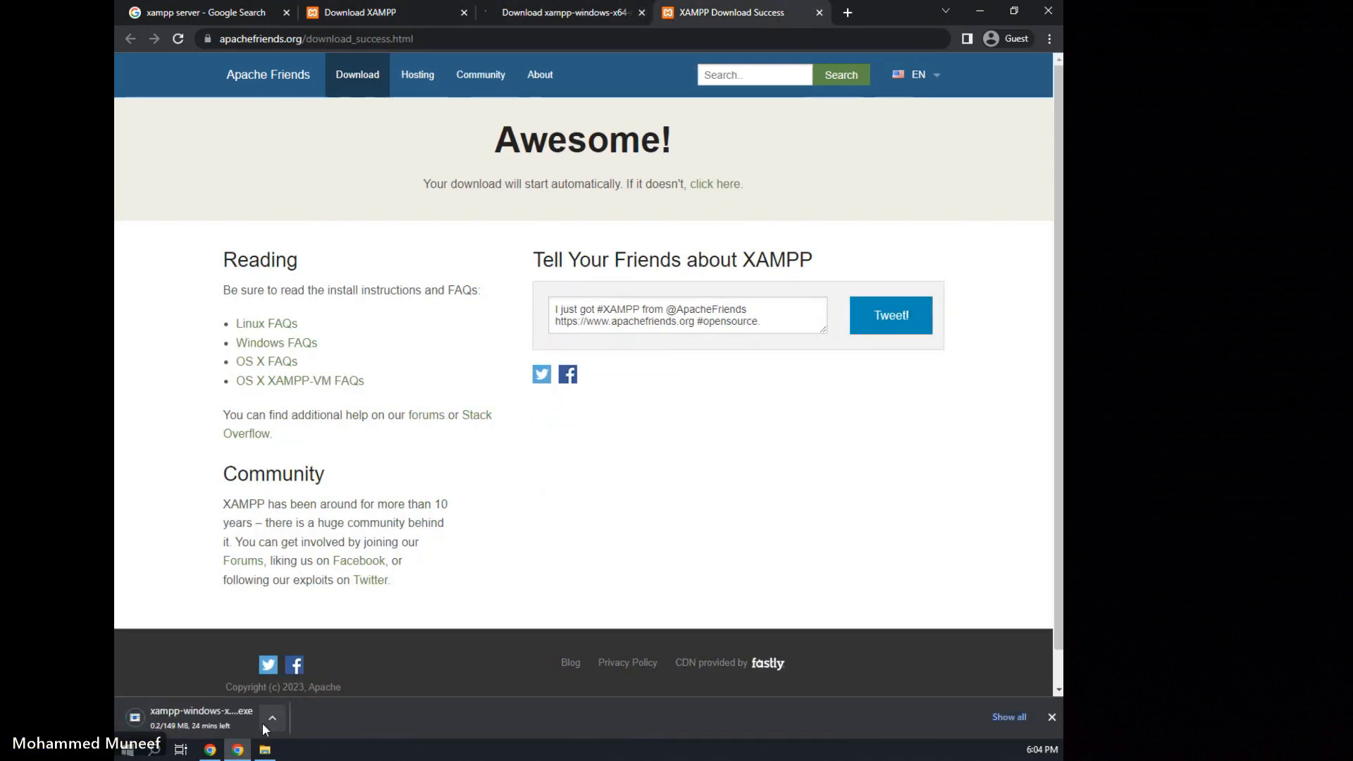
- Cancel the running installer download and return from the SourceForge page to the Apache Friends home page
click(272, 718)
click(320, 691)
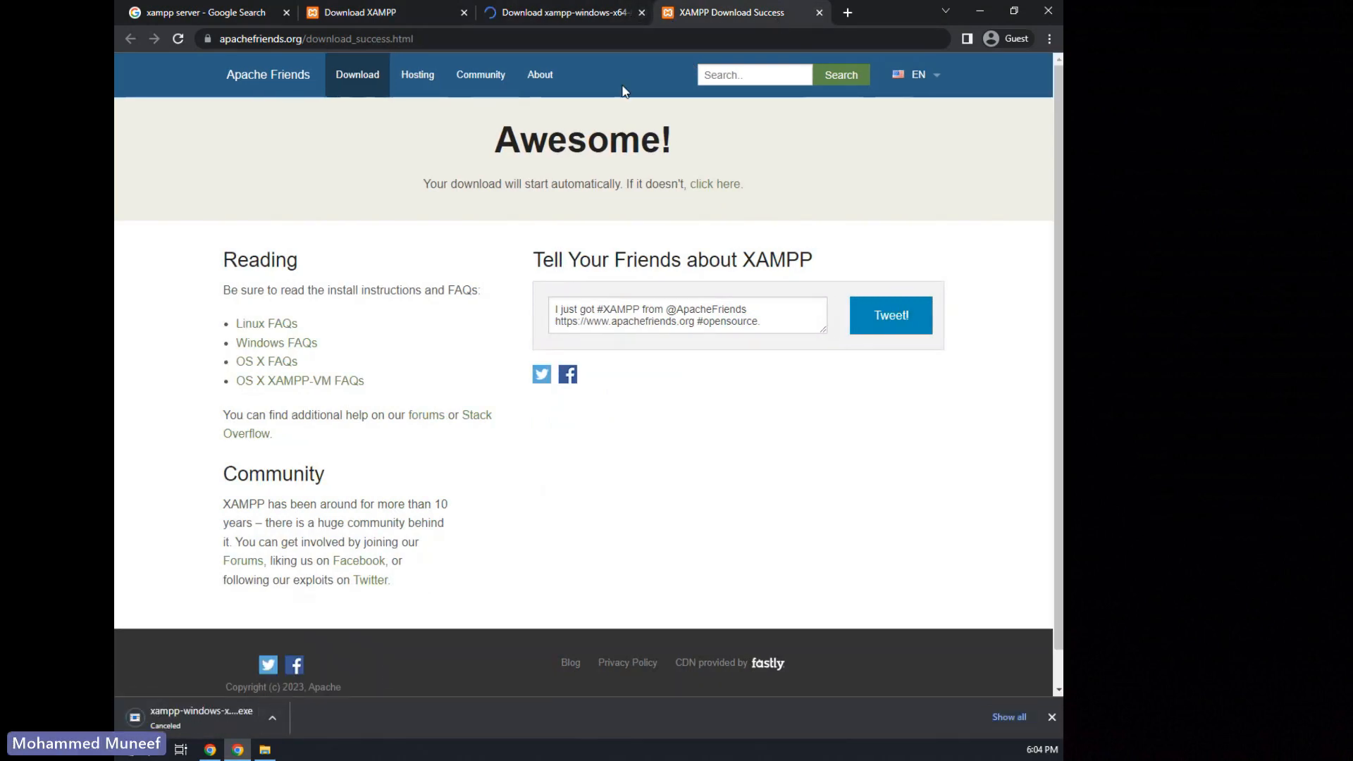
click(596, 21)
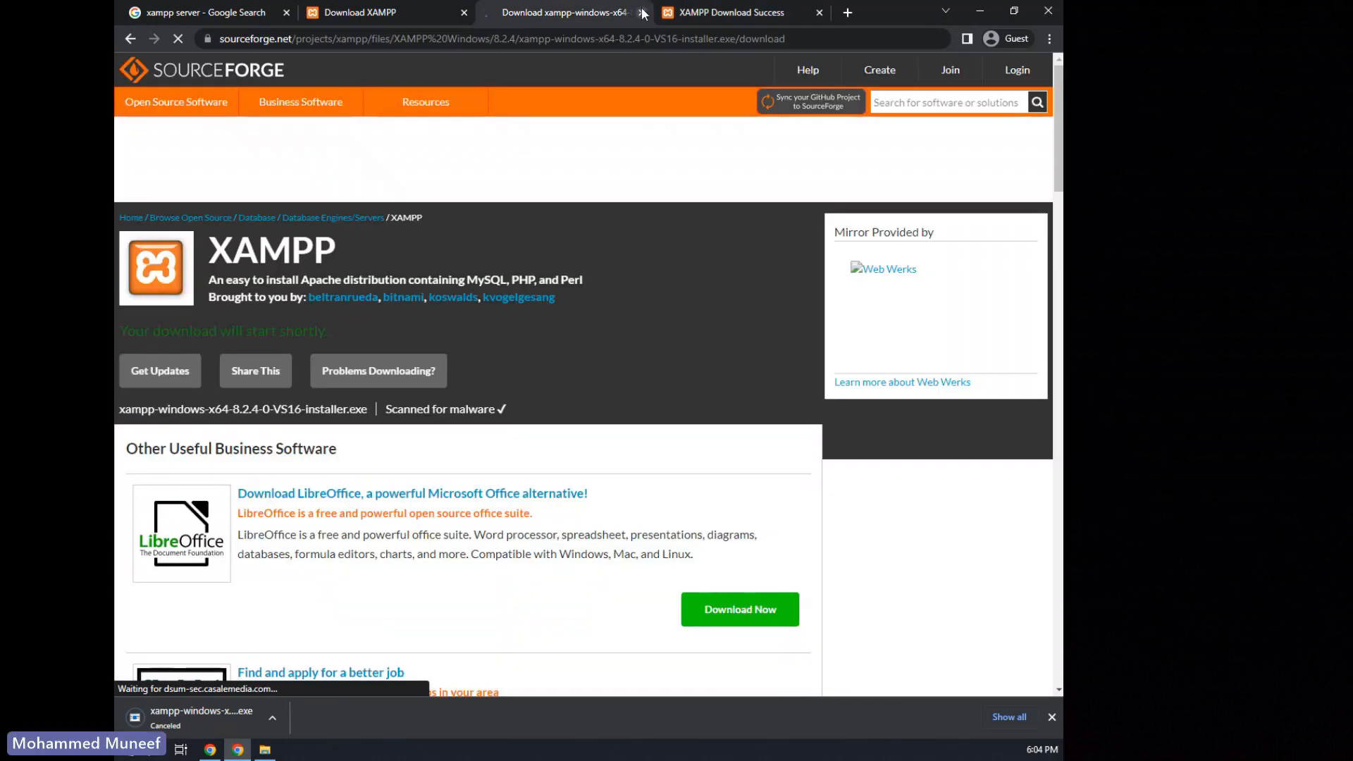
click(128, 39)
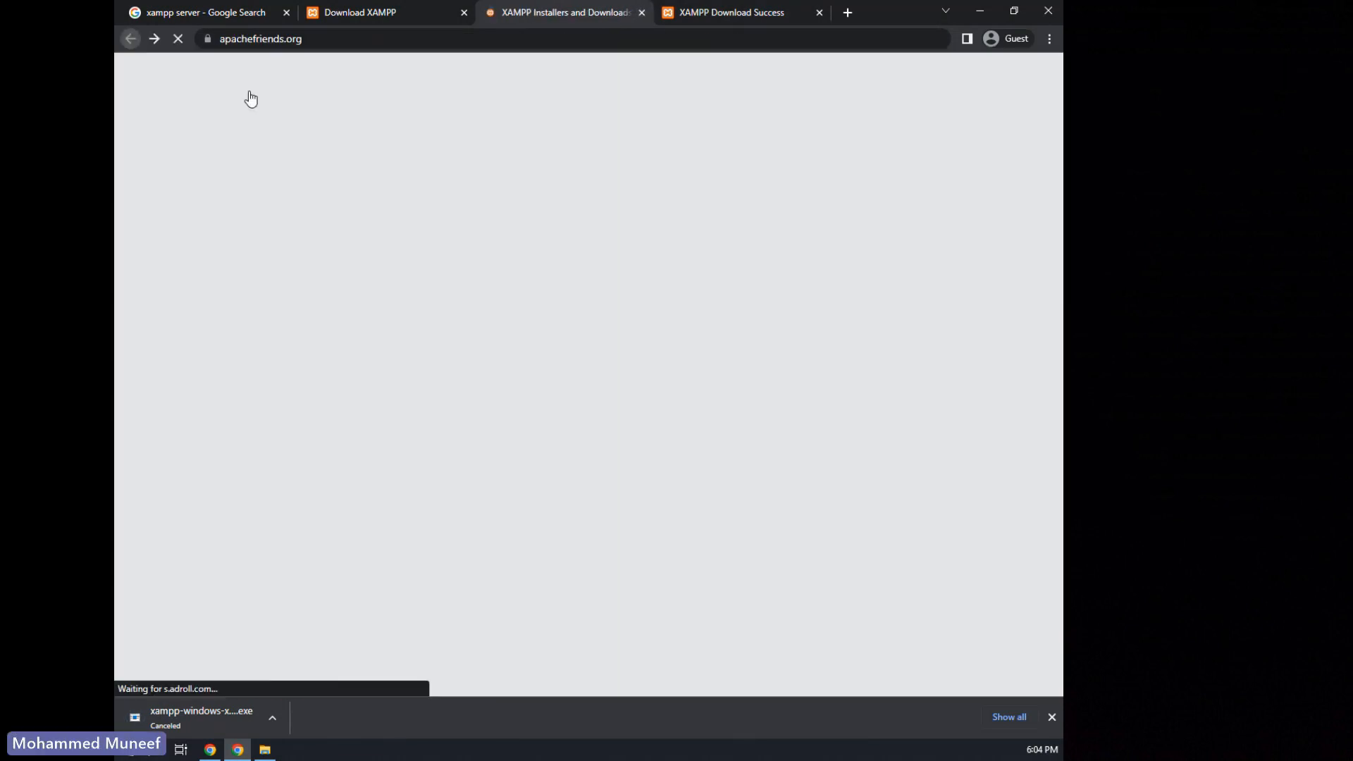
- Open the Apache Friends download page for other XAMPP versions in a new tab and switch to it
scroll(479, 241, up, 3)
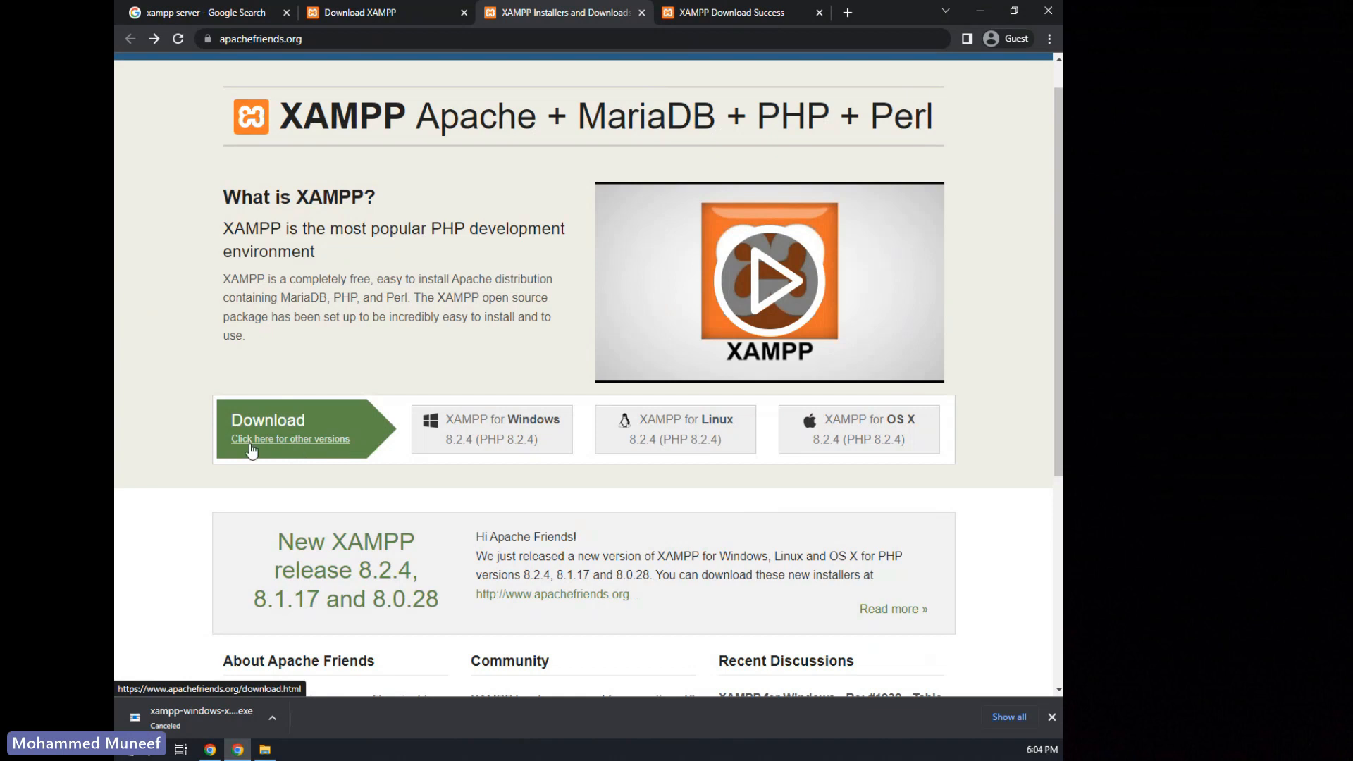
right_click(293, 438)
click(331, 447)
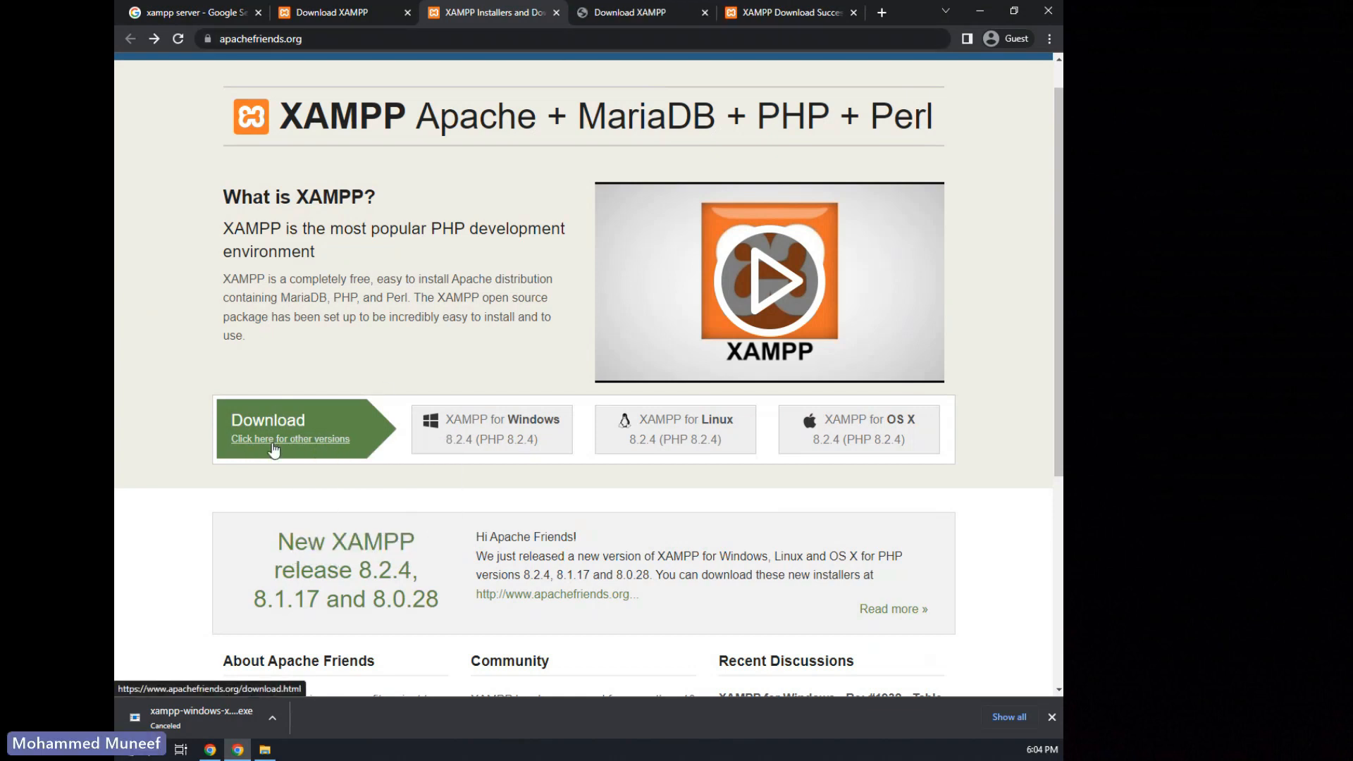
click(633, 11)
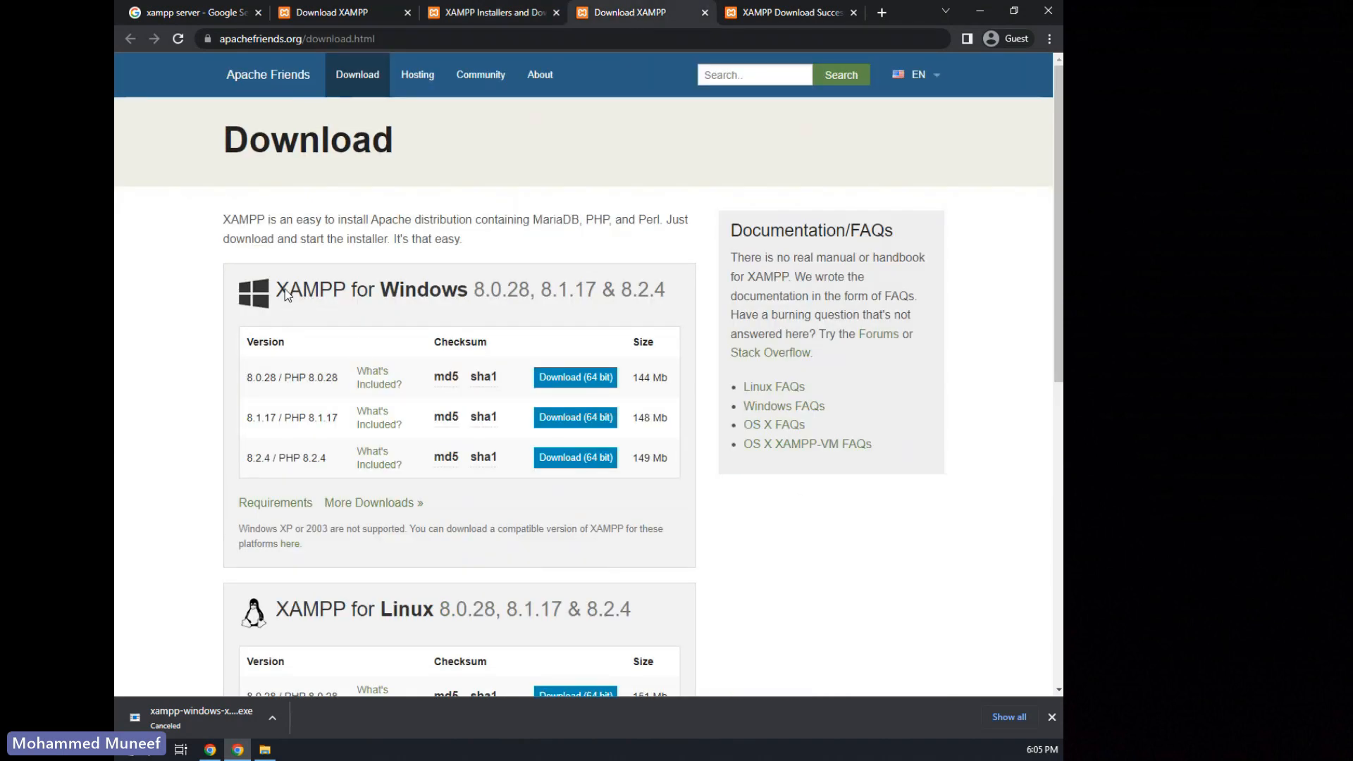
- Open the More Downloads page of the XAMPP for Windows section in a new tab and switch to it
drag(289, 294, 649, 296)
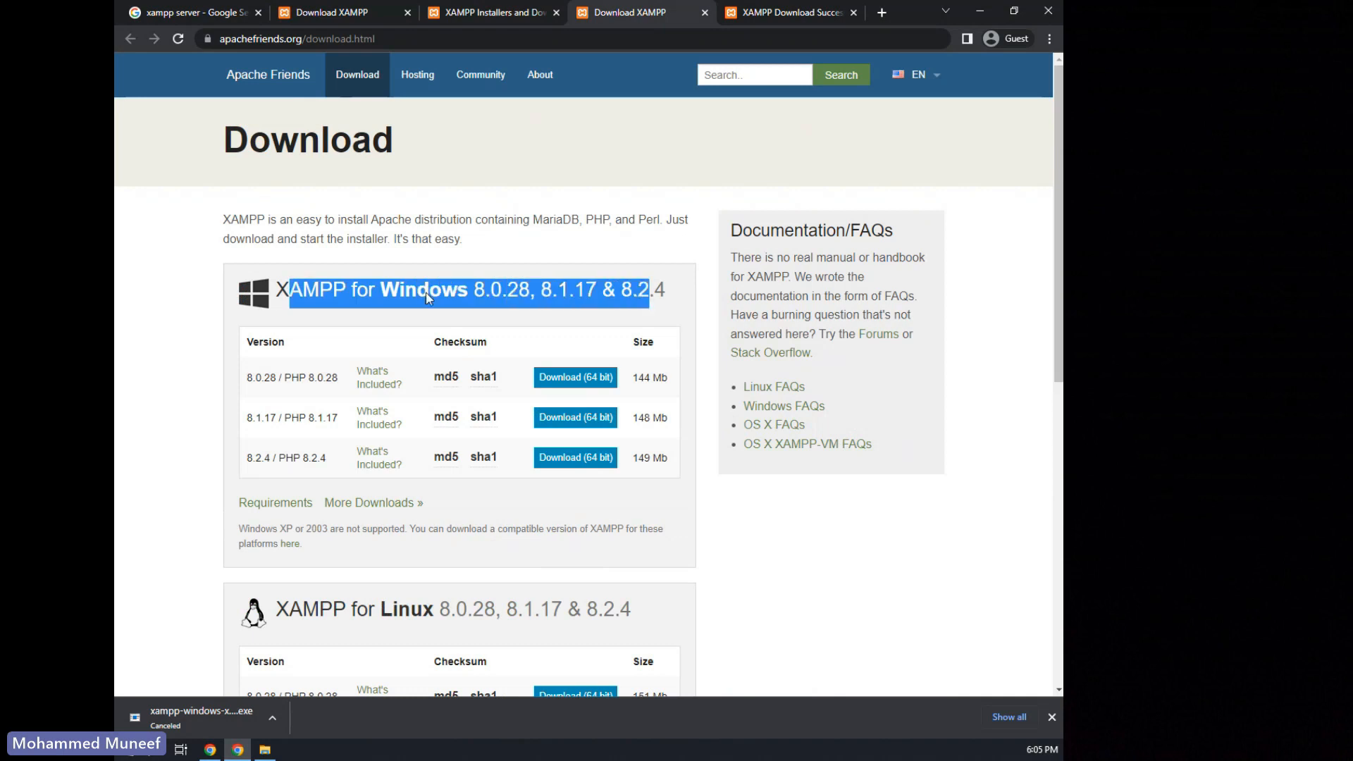
scroll(422, 282, down, 3)
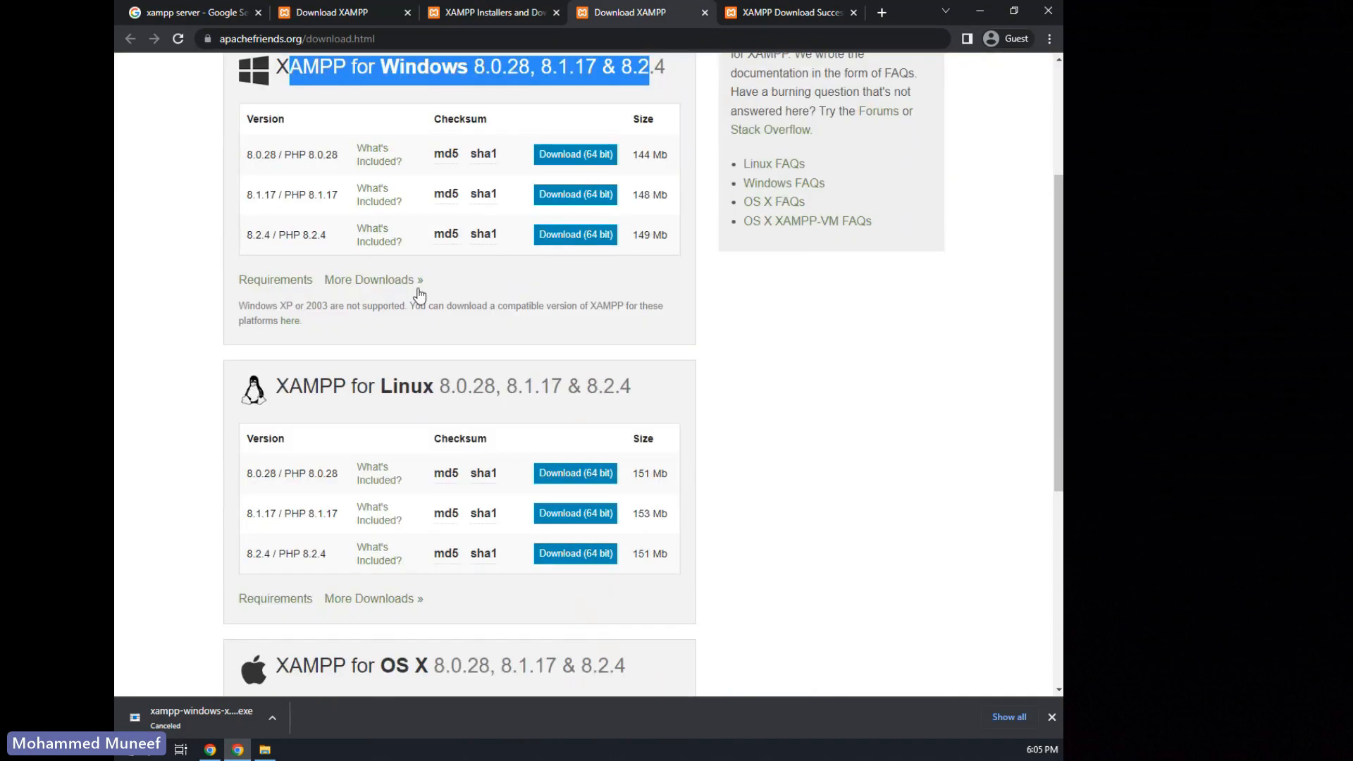
scroll(420, 294, down, 4)
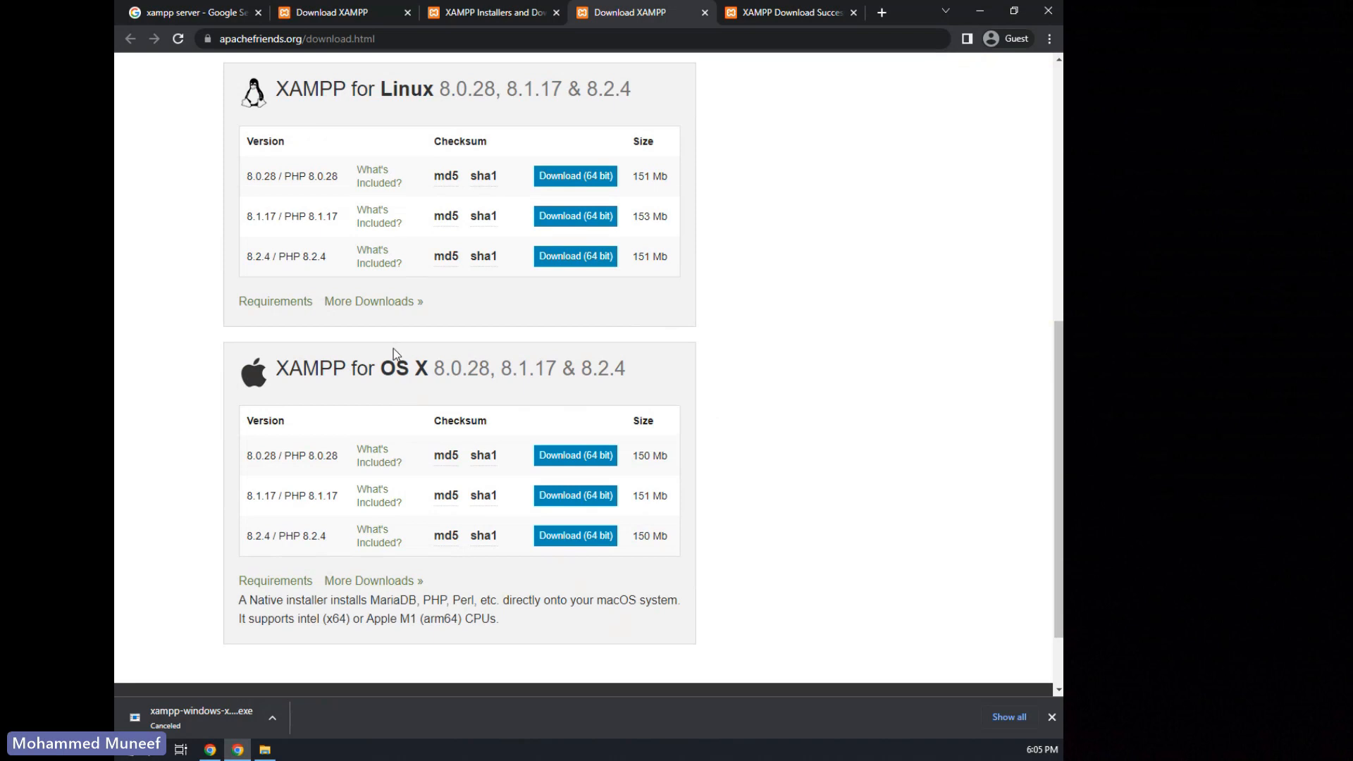
scroll(425, 327, up, 7)
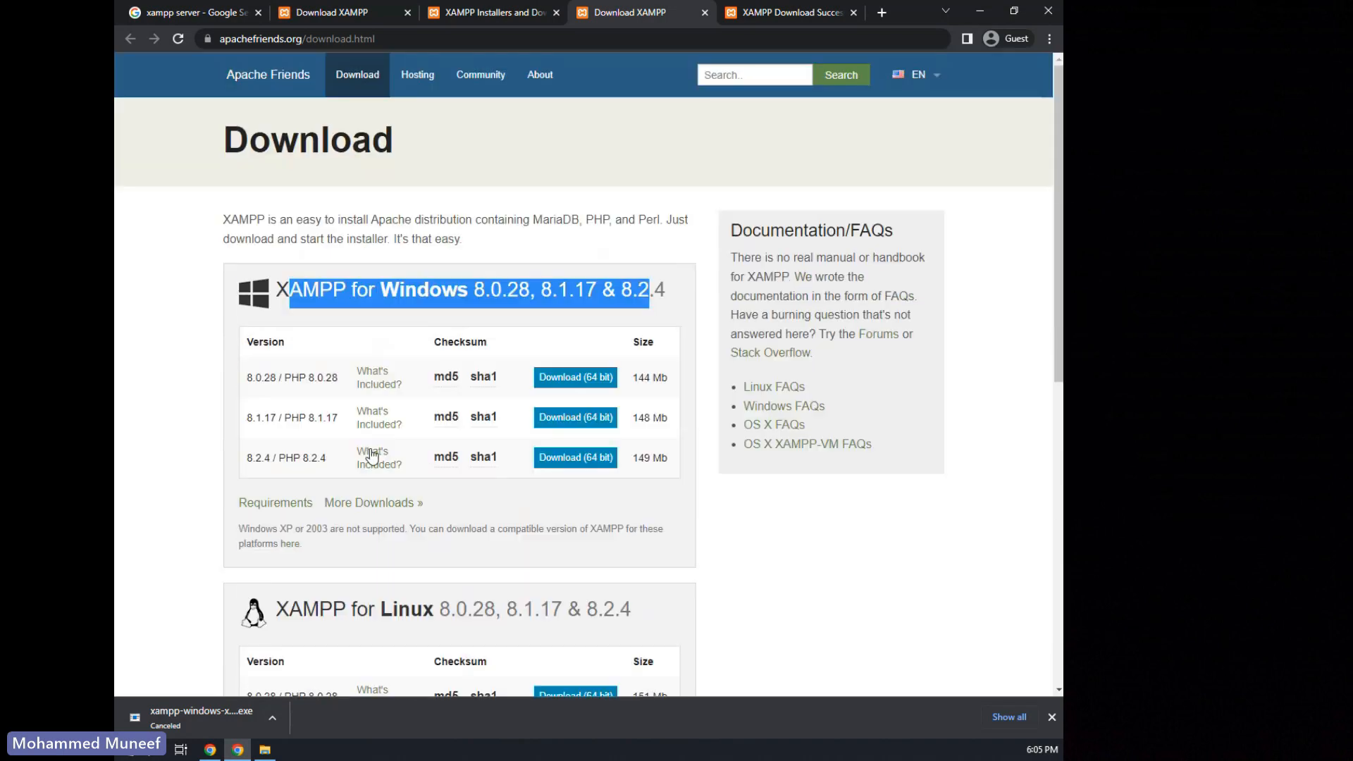
scroll(326, 413, down, 2)
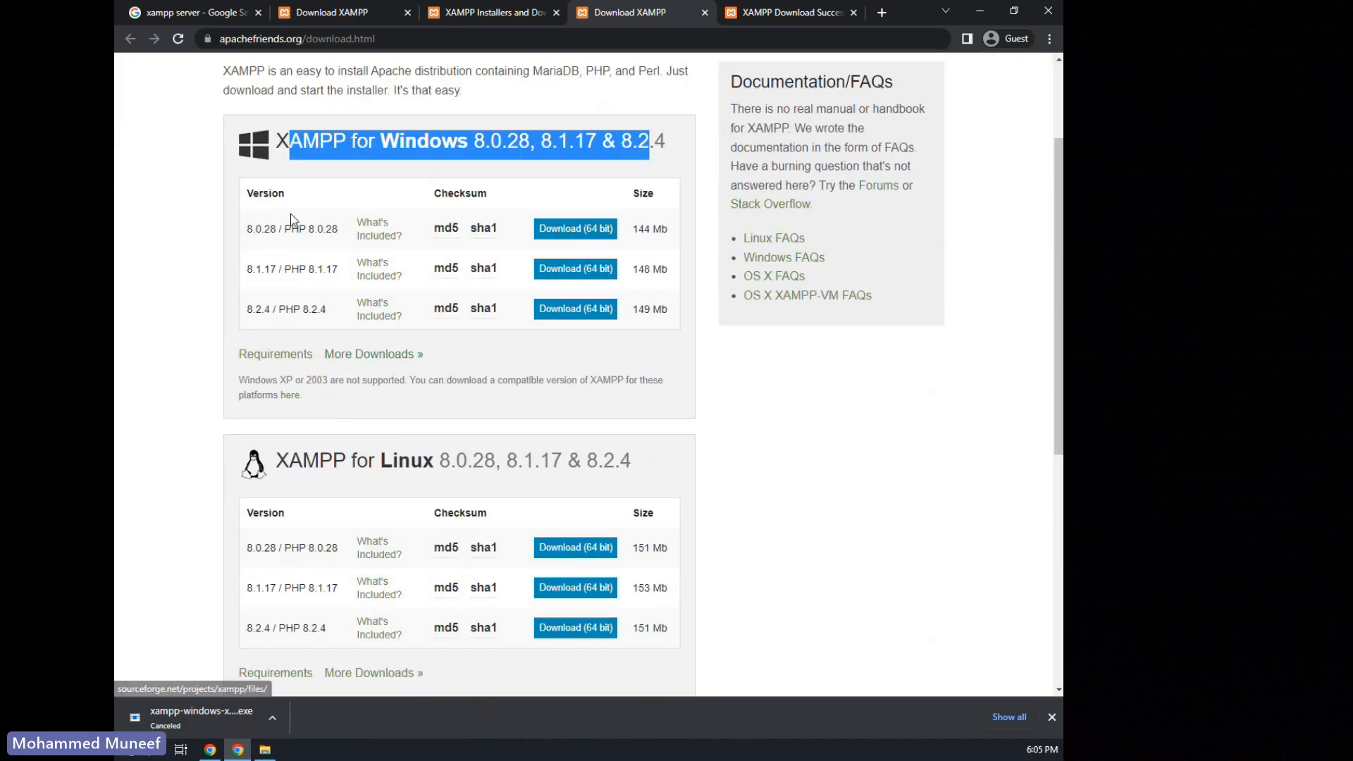
right_click(374, 365)
click(420, 364)
click(654, 10)
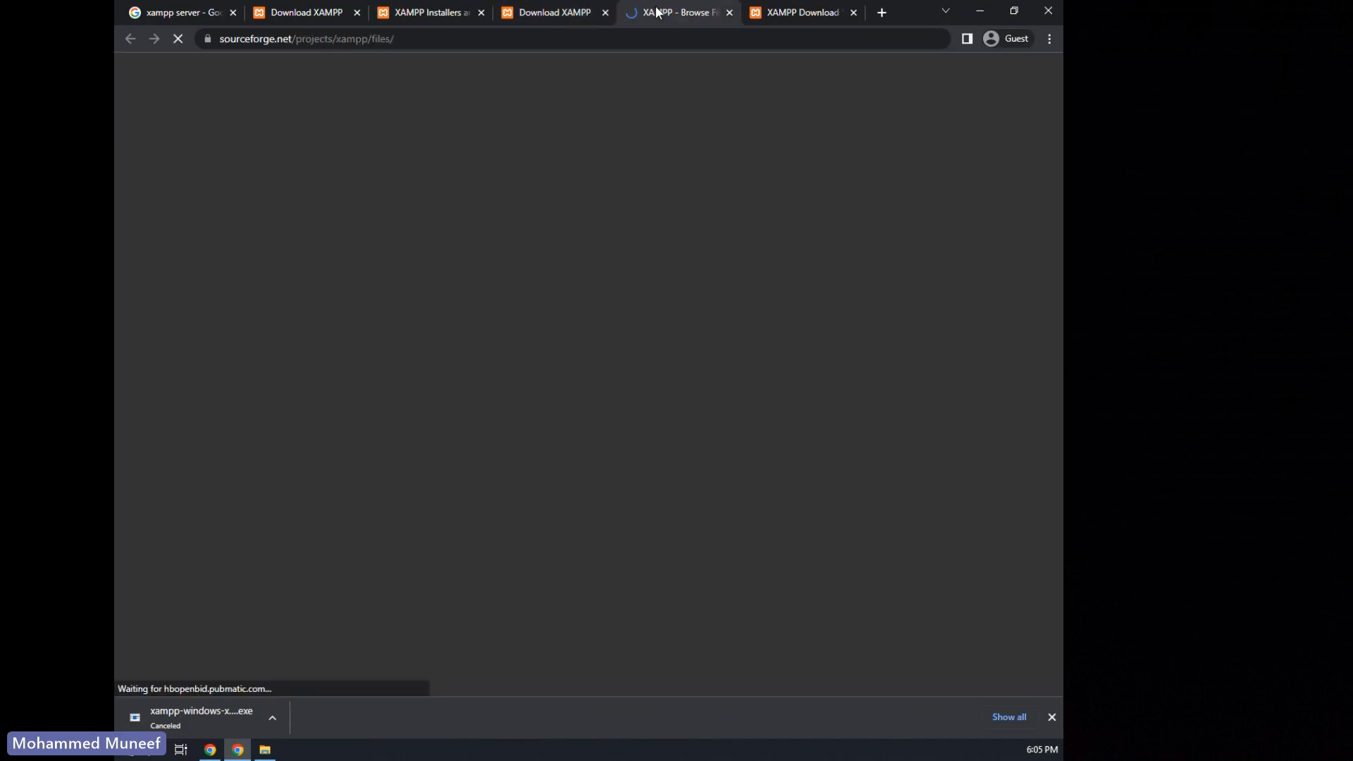
- Open the XAMPP Windows folder in the SourceForge file list
scroll(396, 202, down, 3)
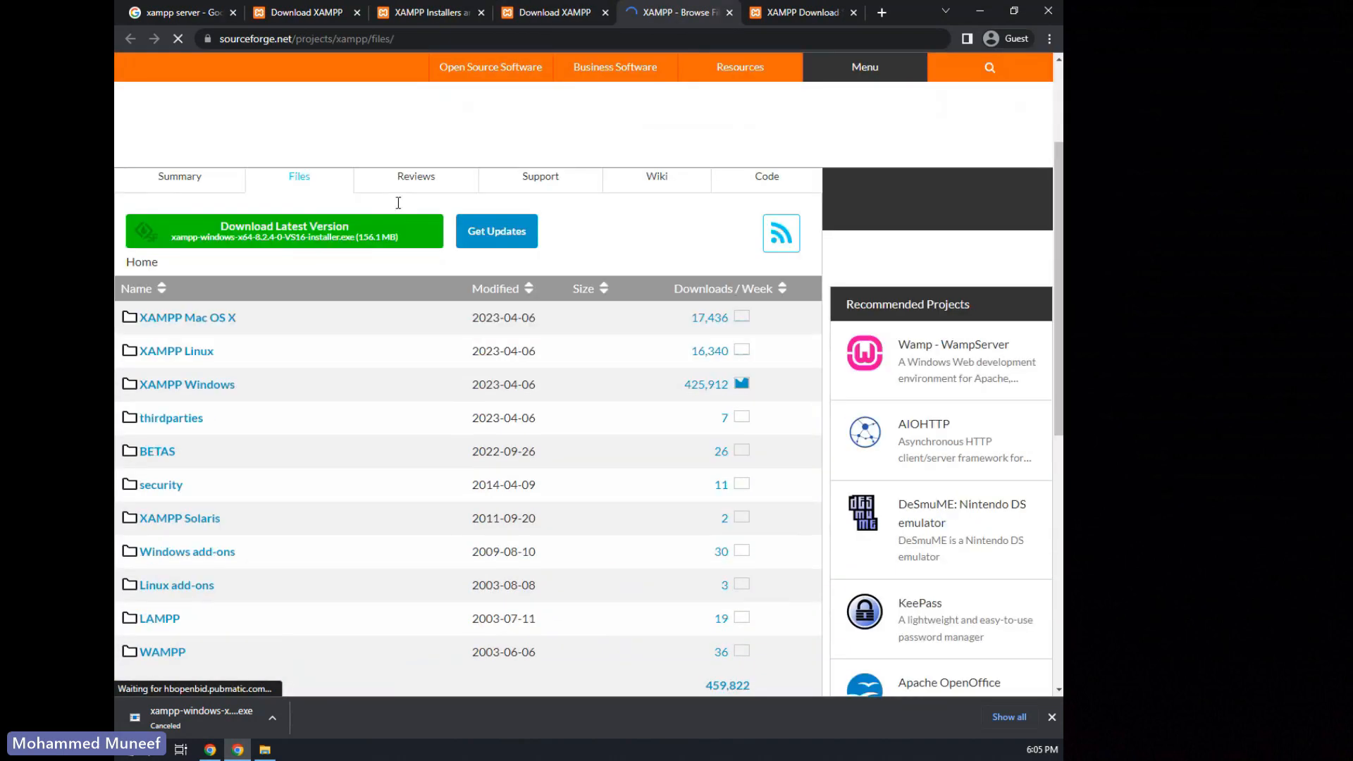
scroll(287, 307, up, 3)
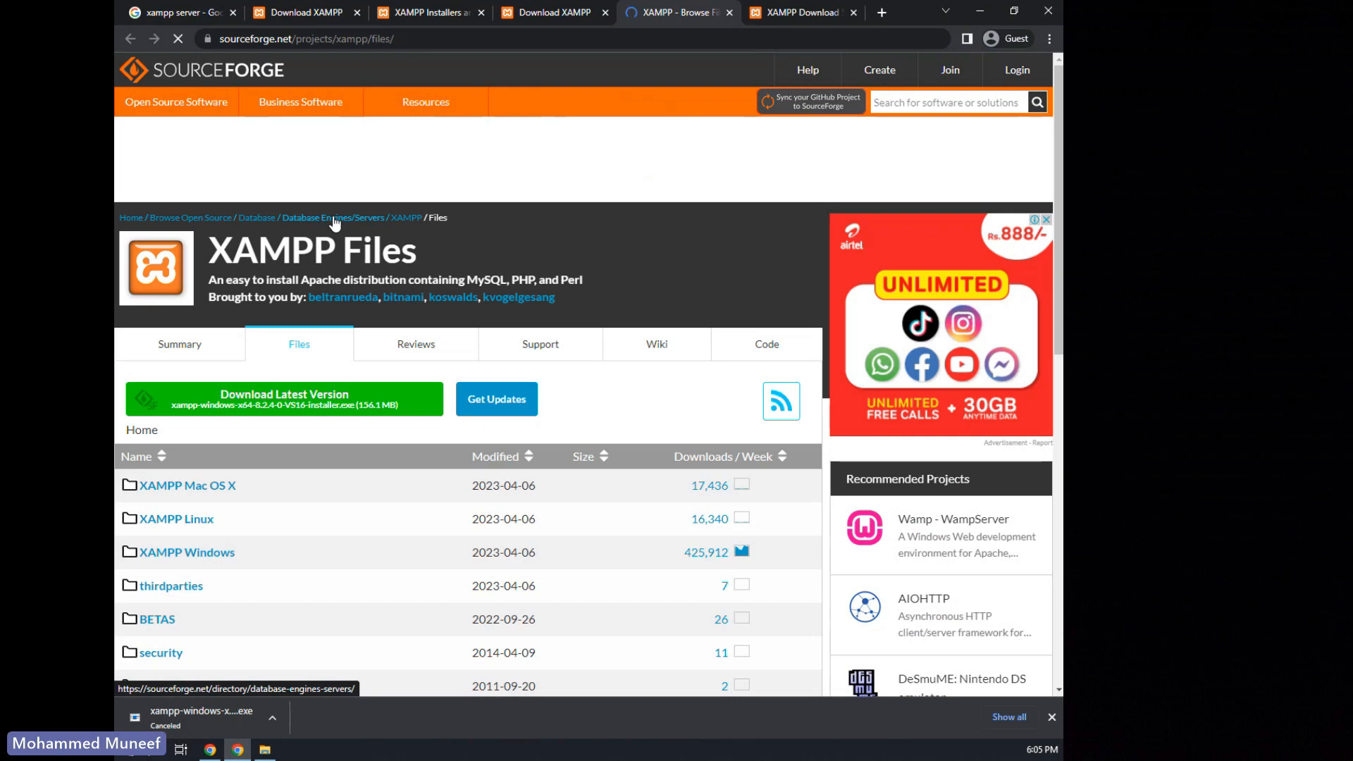
scroll(212, 451, down, 1)
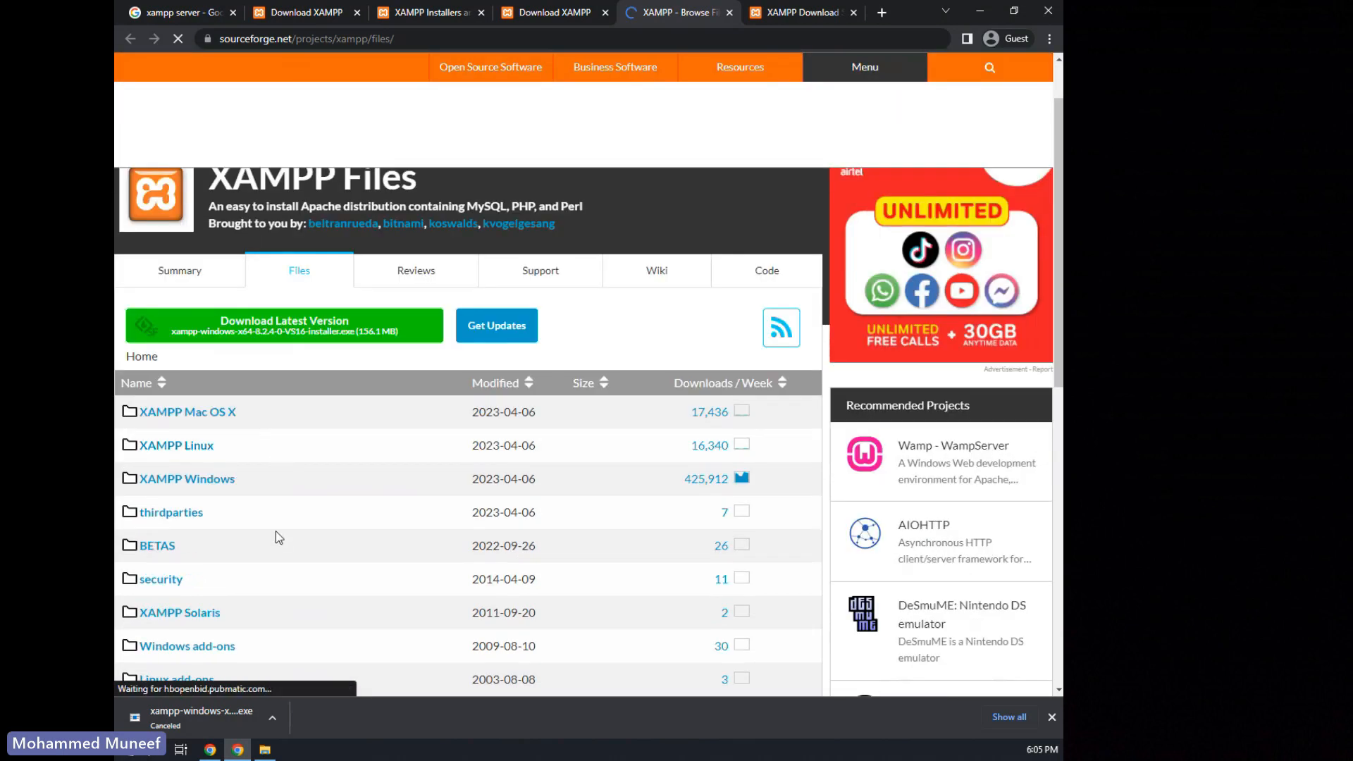
scroll(286, 426, down, 3)
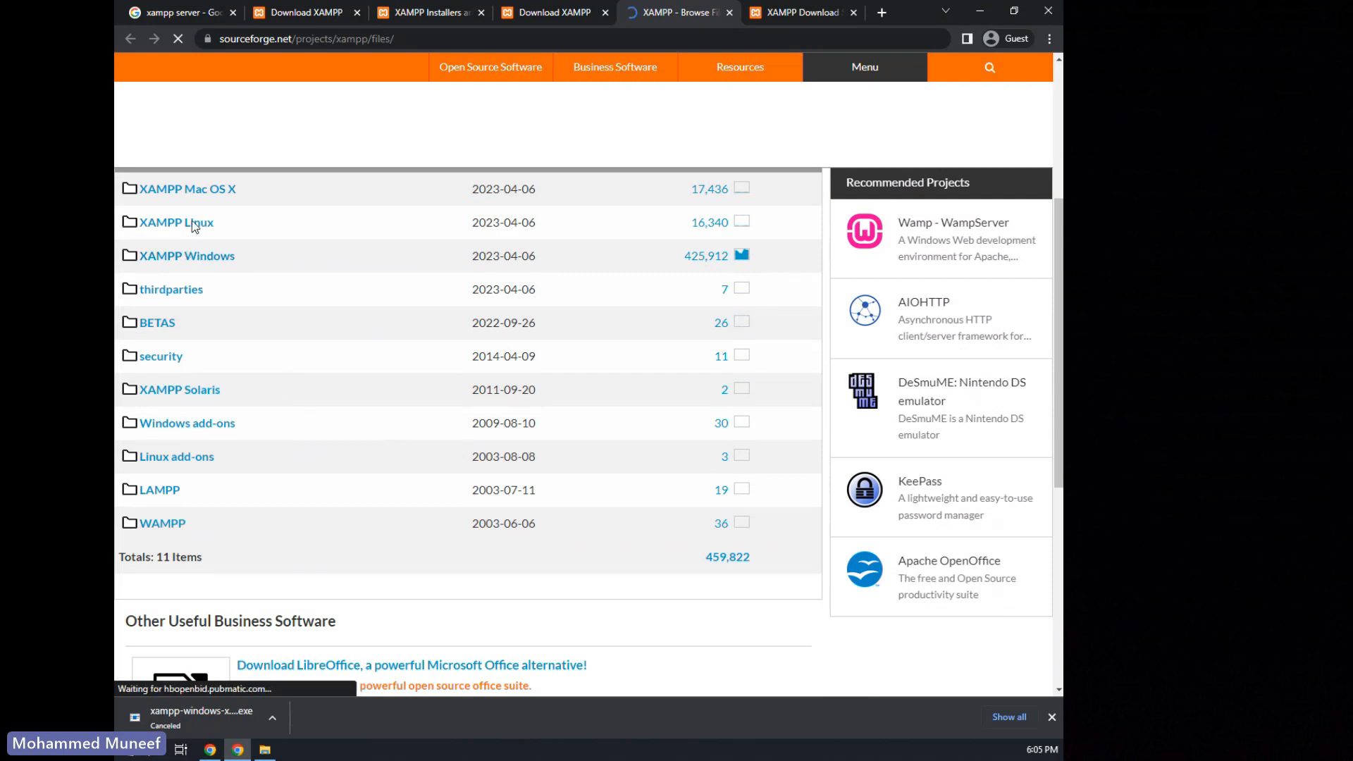
click(197, 261)
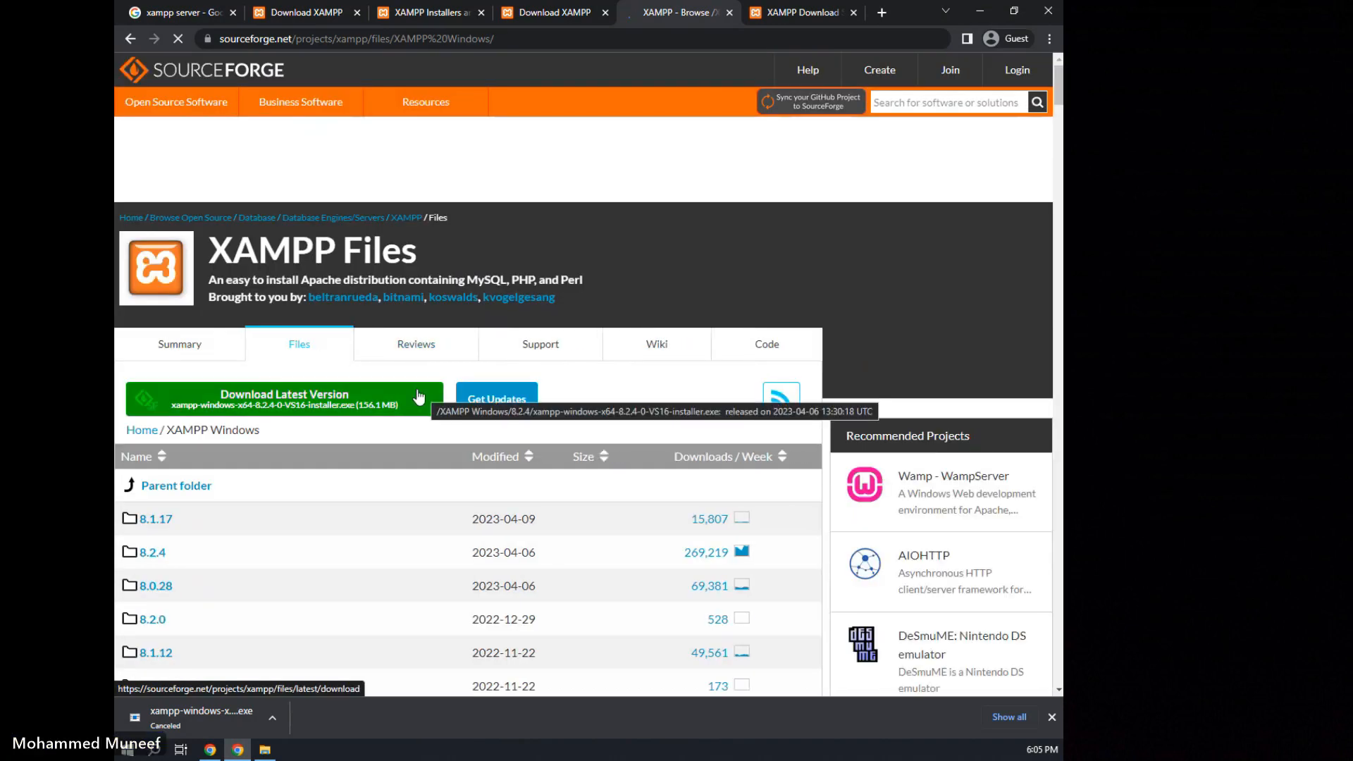
- Examine the list of XAMPP Windows version folders from the newest release down to the oldest
click(419, 396)
scroll(372, 334, down, 1)
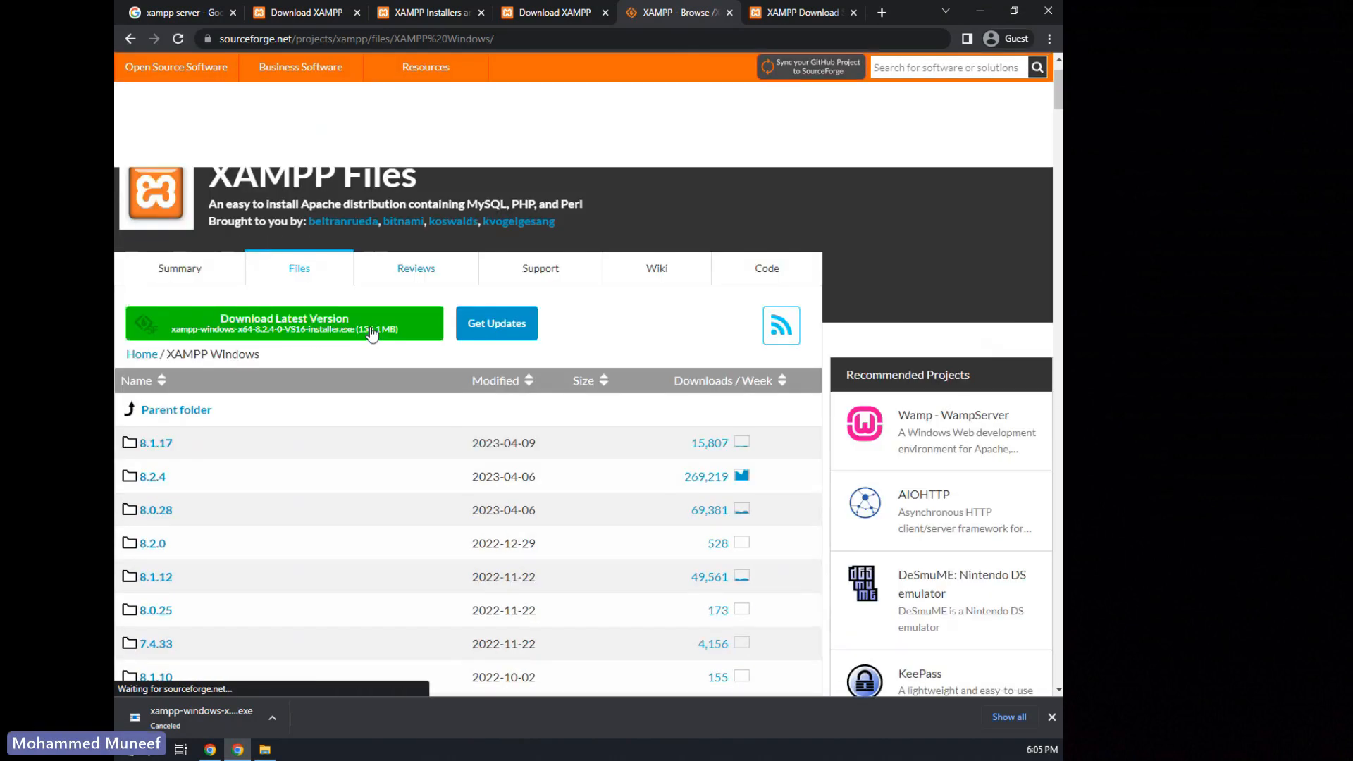
scroll(372, 333, down, 2)
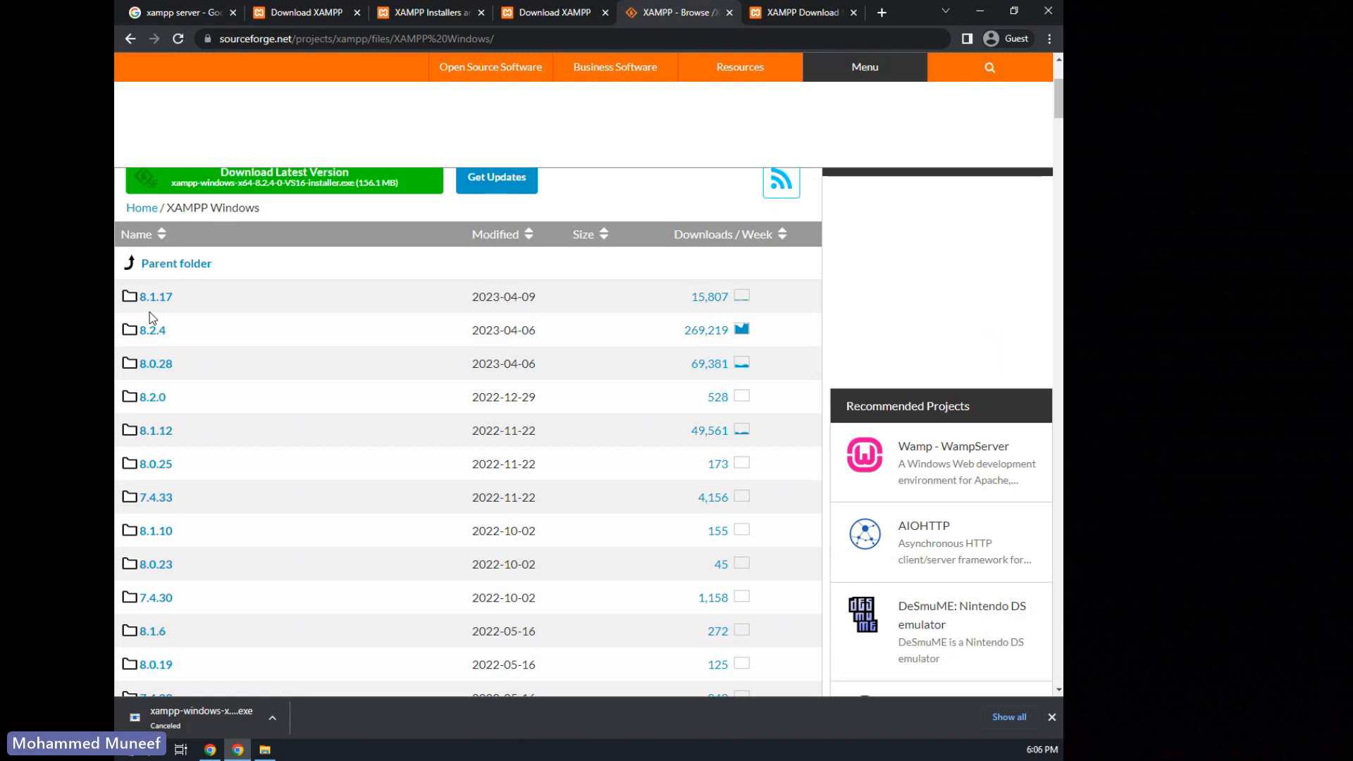
scroll(192, 436, down, 1)
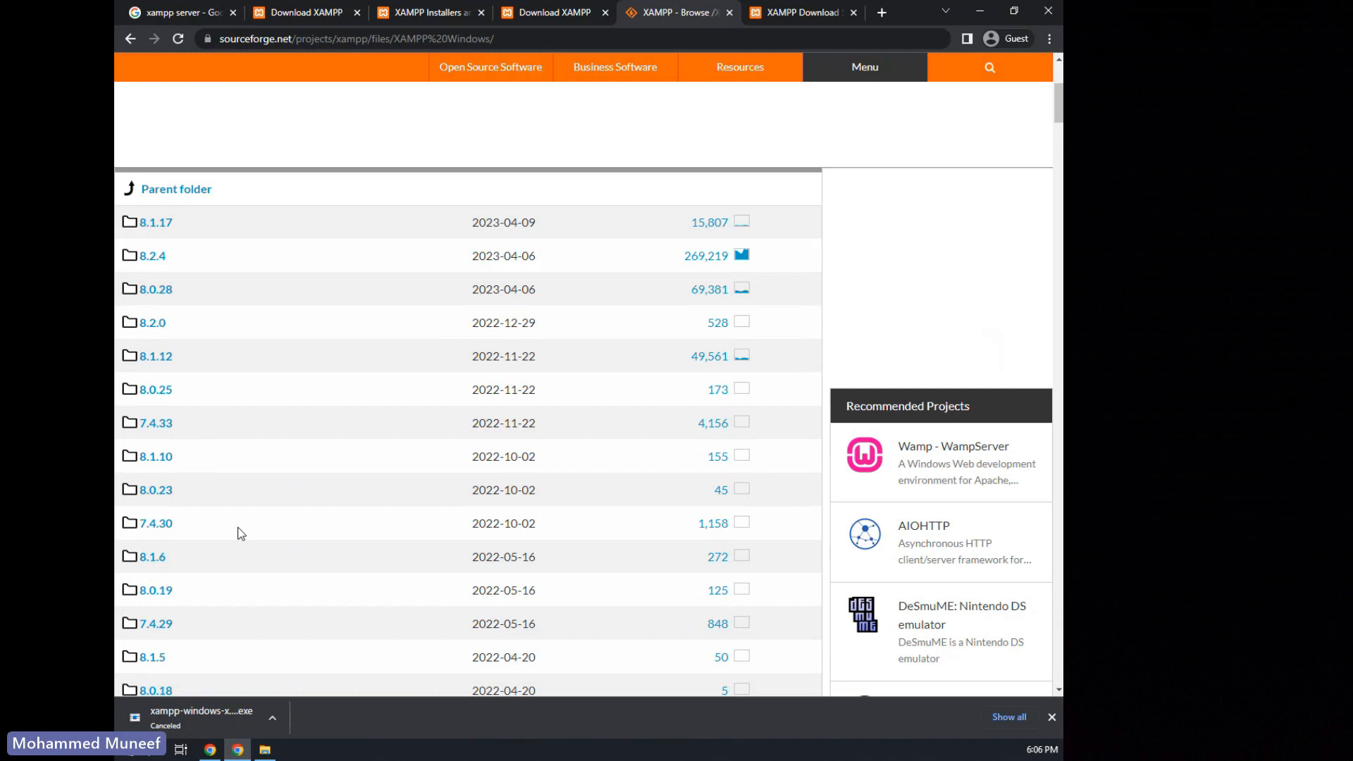
scroll(190, 564, down, 6)
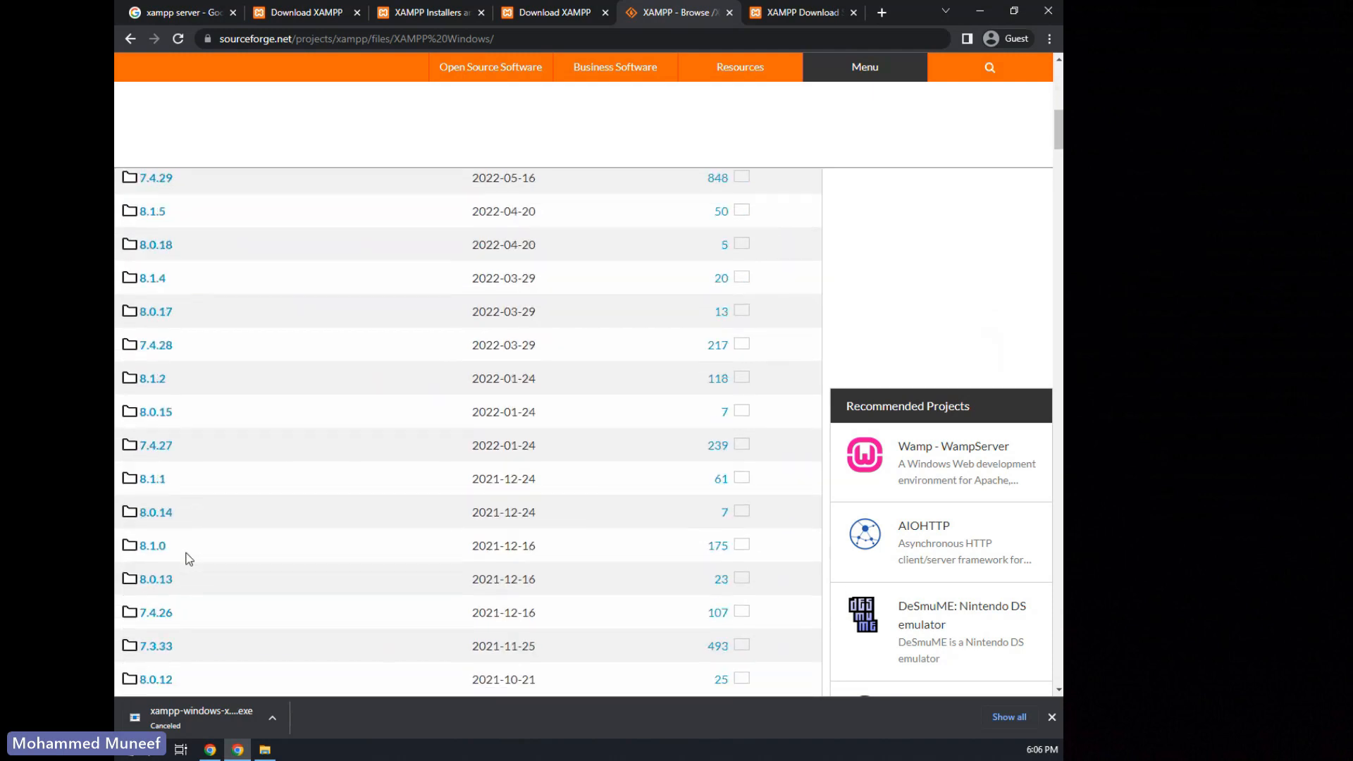
scroll(189, 559, down, 20)
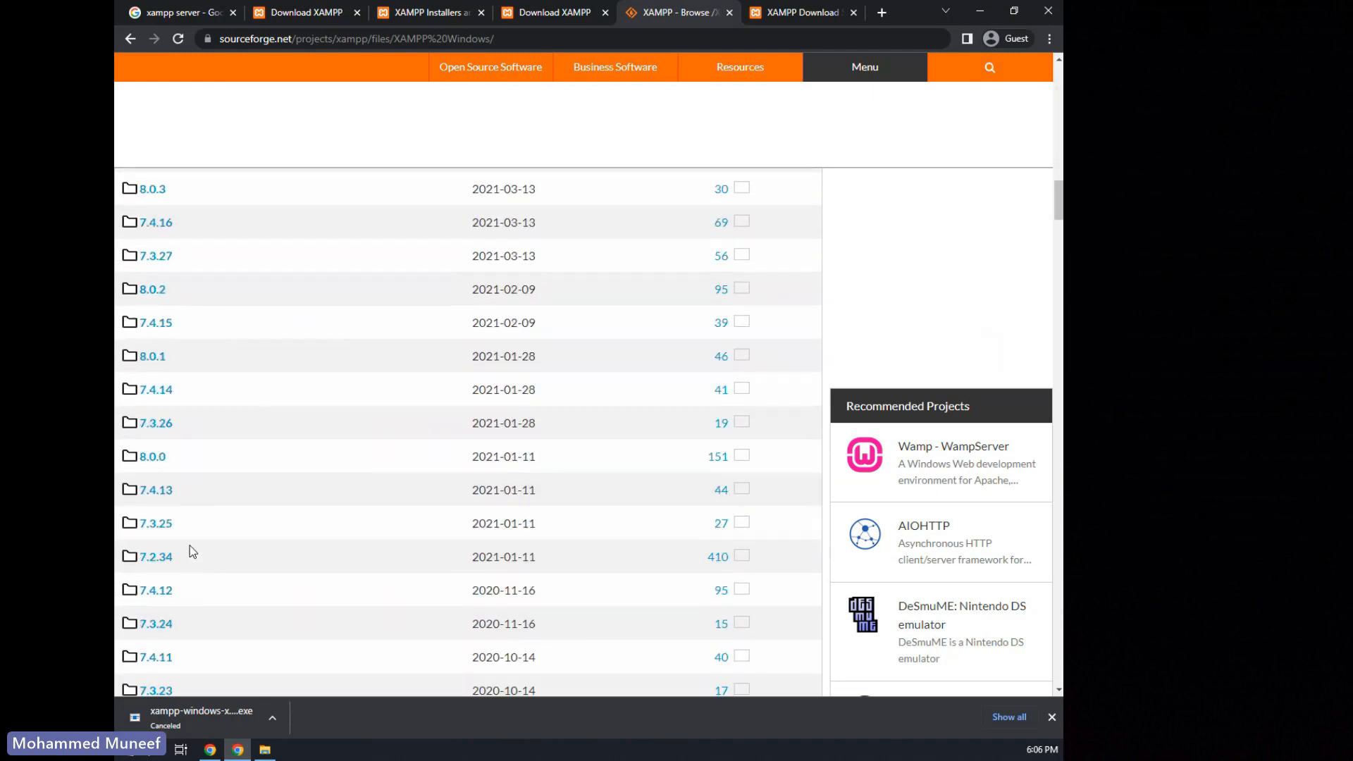
scroll(189, 553, down, 20)
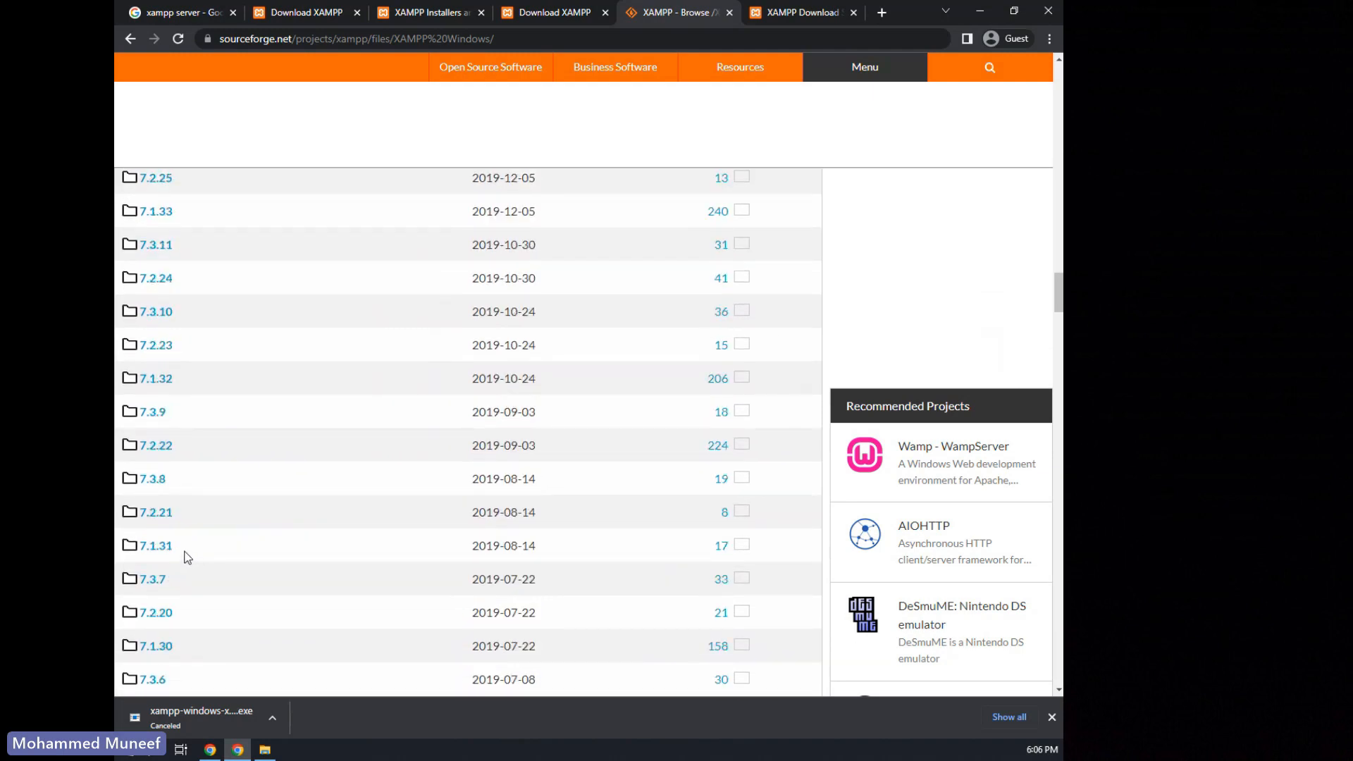
scroll(188, 555, down, 20)
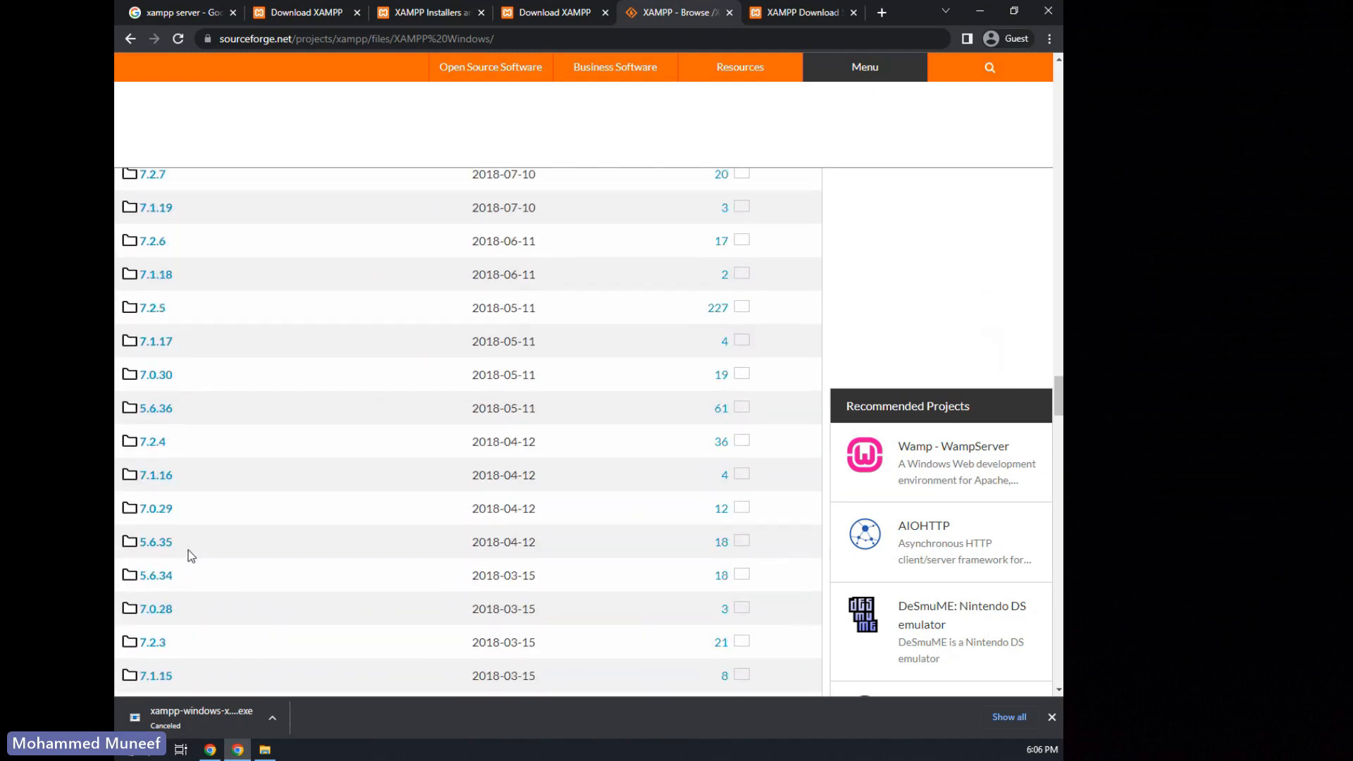
scroll(191, 560, down, 20)
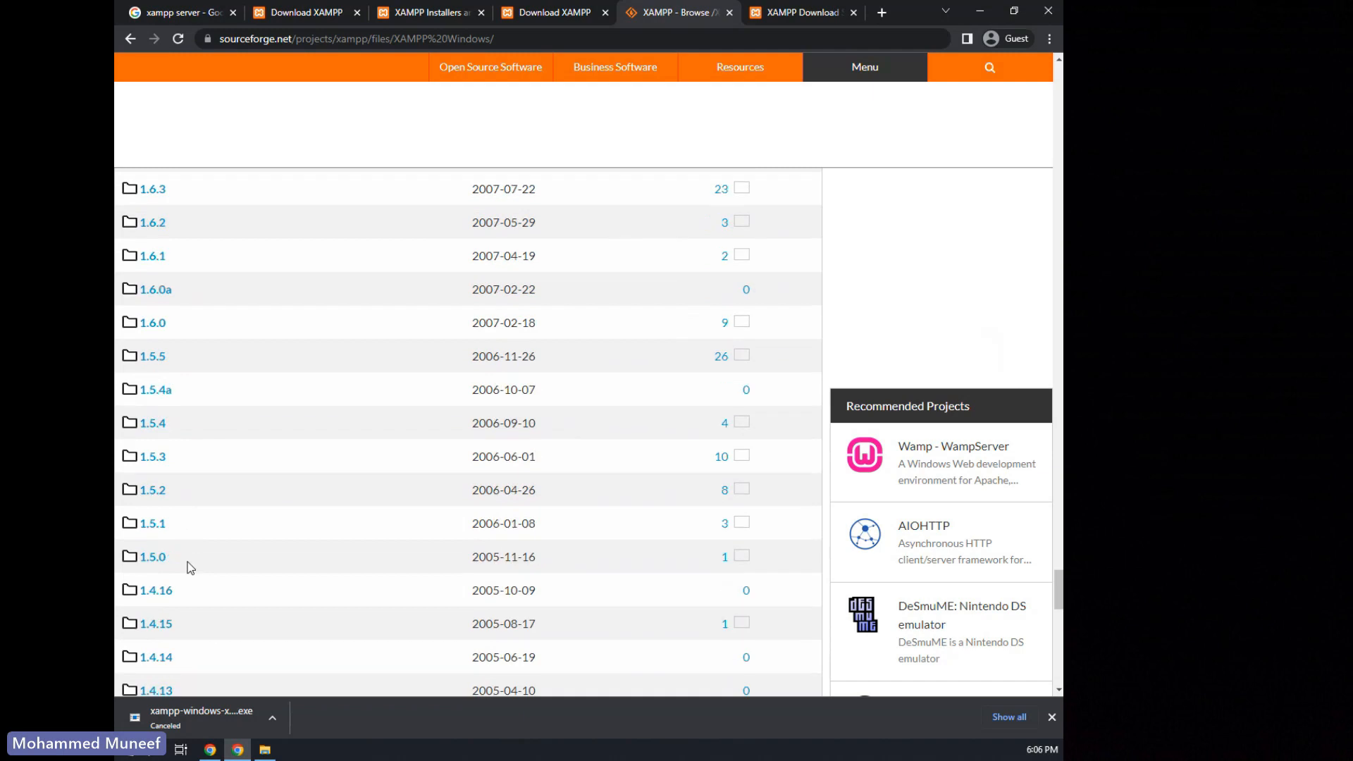
scroll(190, 568, down, 8)
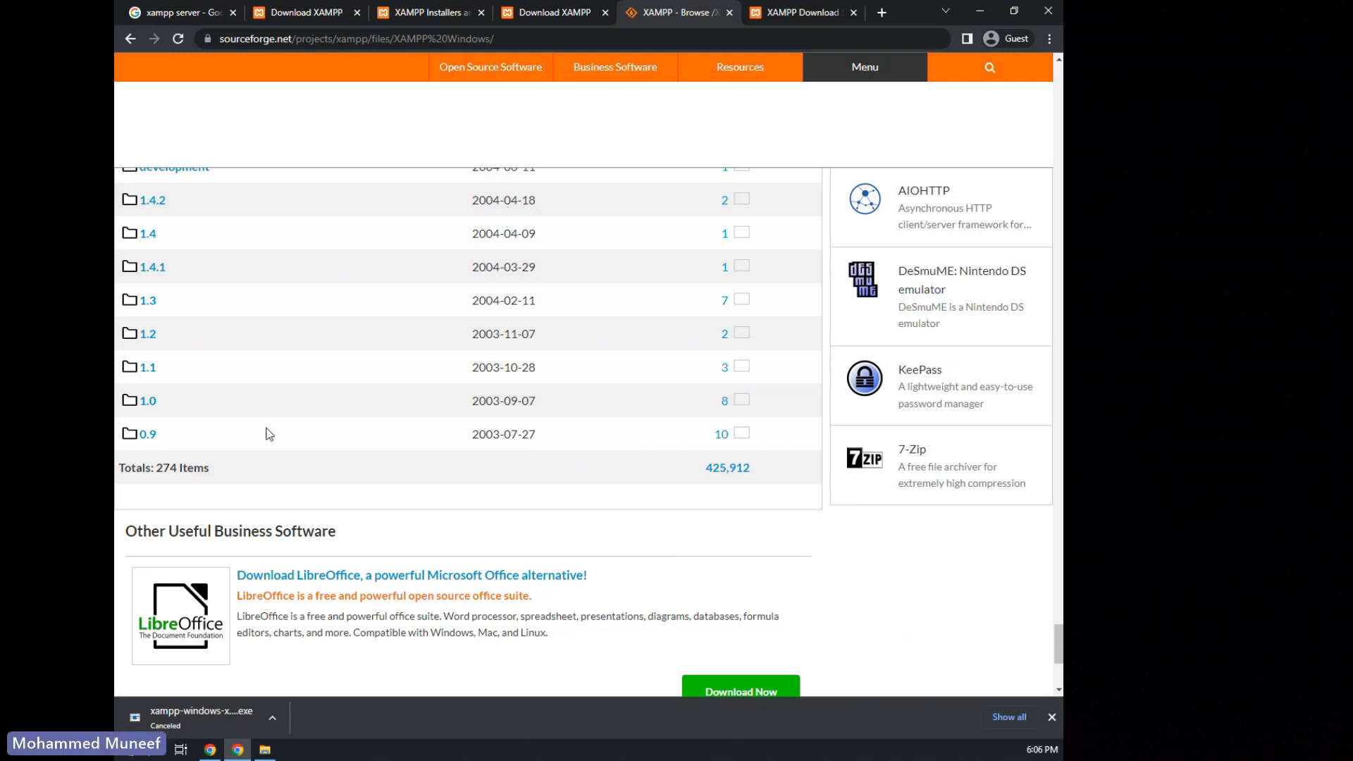
scroll(268, 434, up, 20)
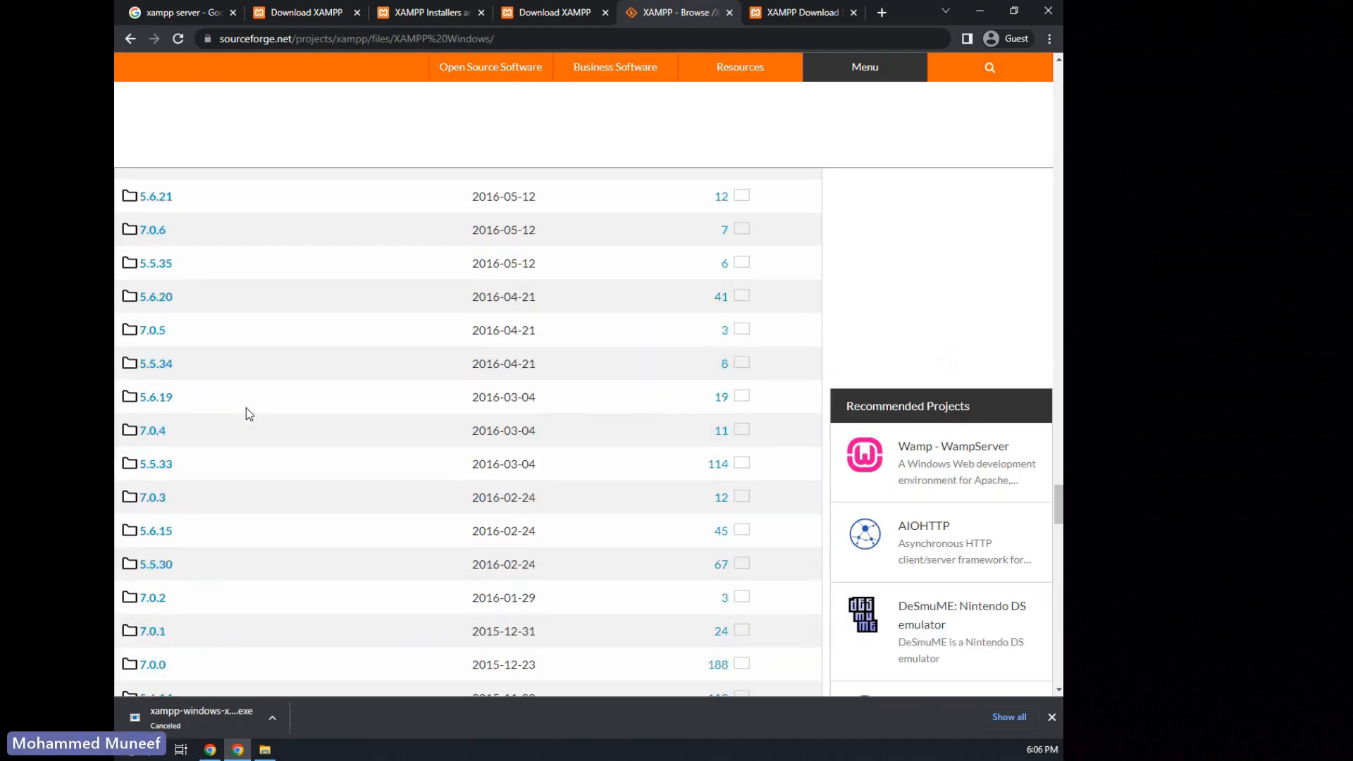
scroll(231, 388, up, 20)
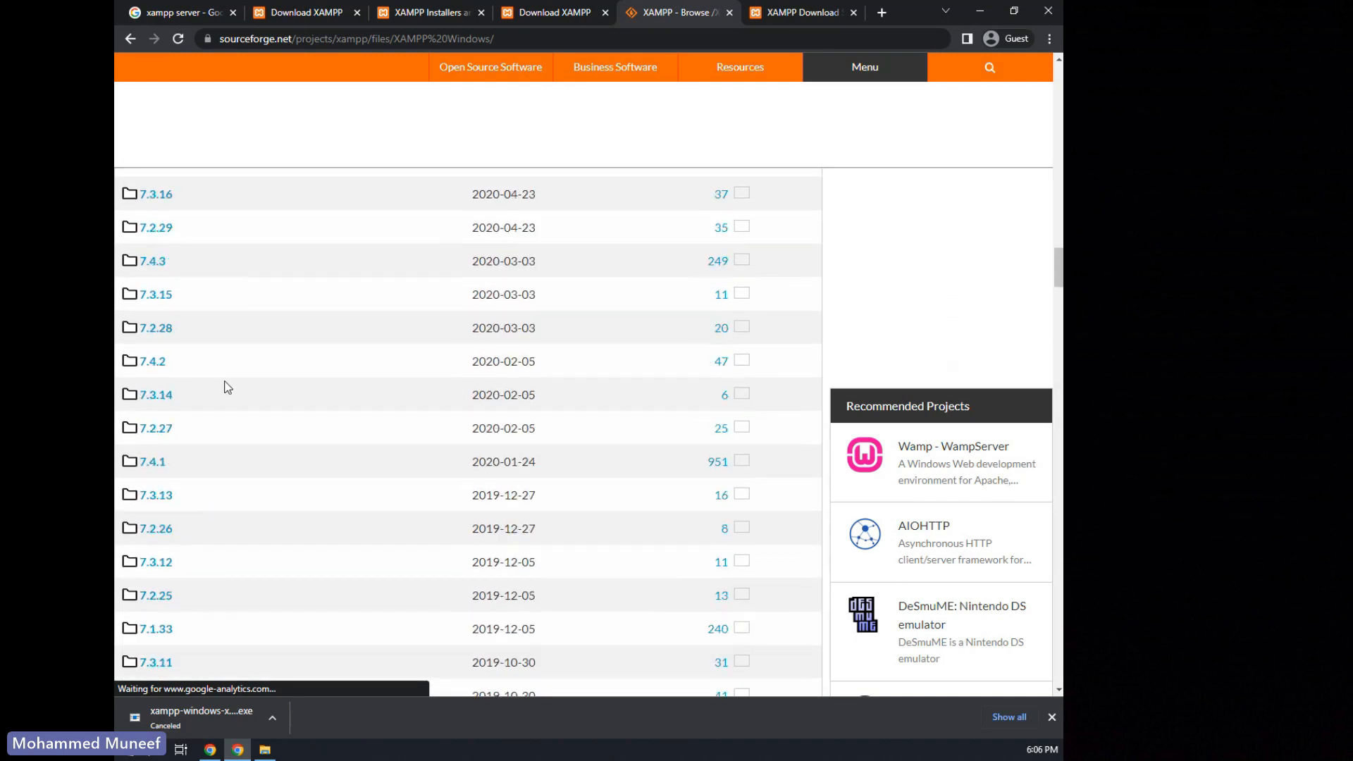
scroll(265, 420, up, 20)
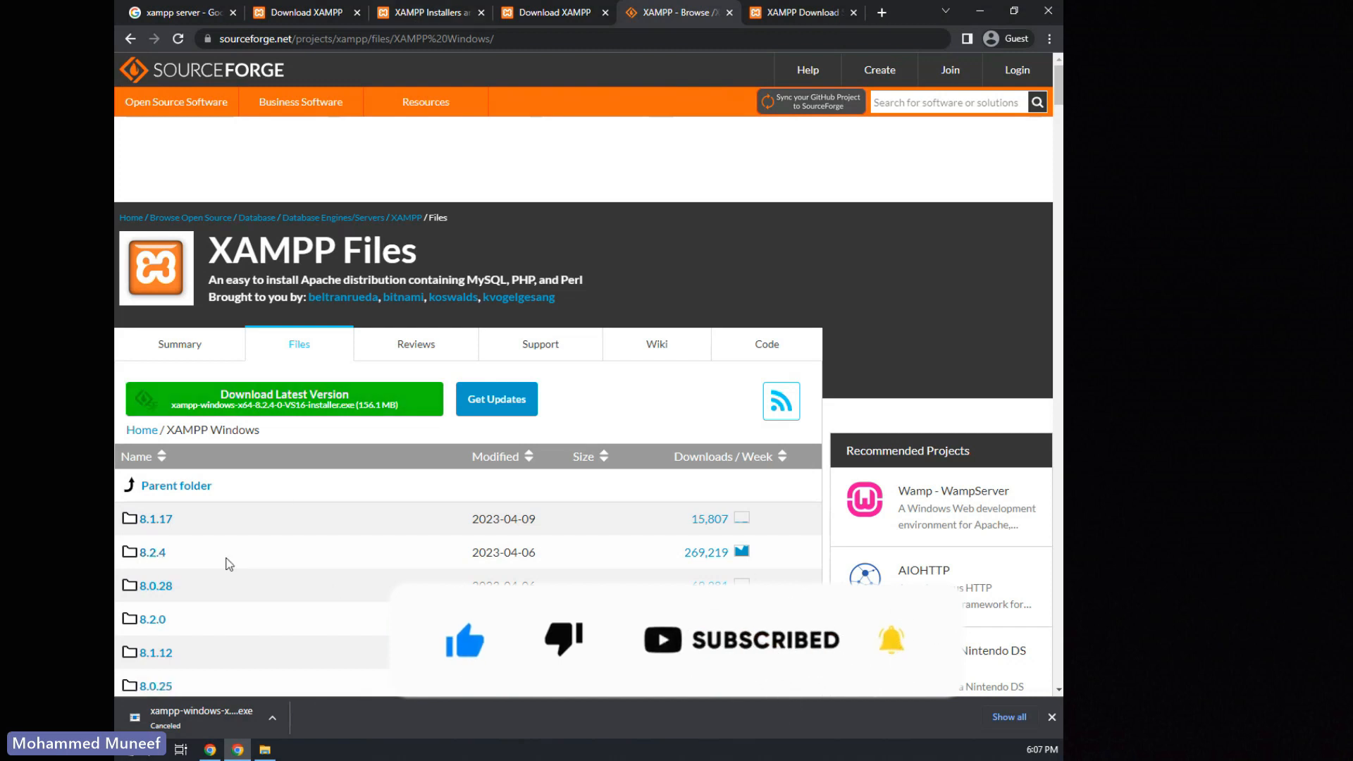
- Open the 8.2.4 version folder and review the installer and portable packages it offers
click(152, 554)
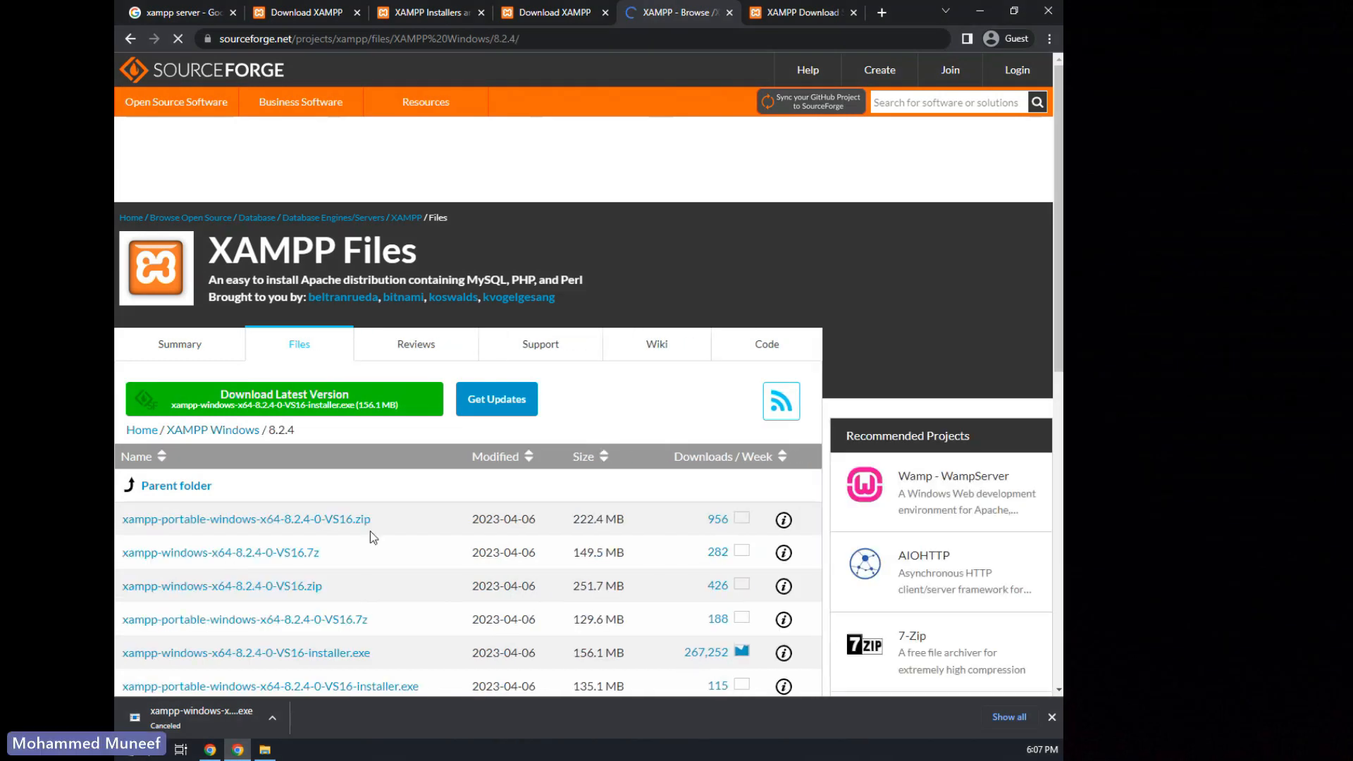
scroll(463, 434, down, 2)
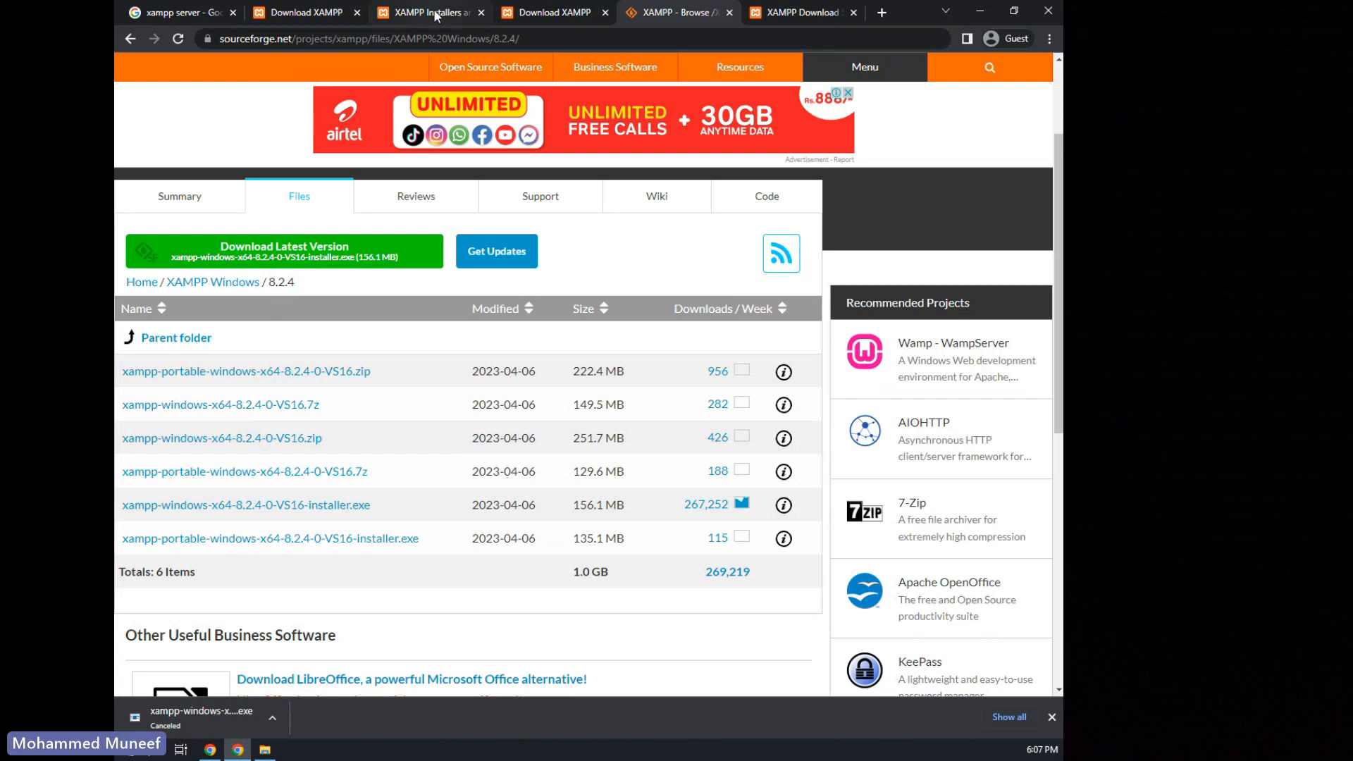
- Start the 64-bit download of XAMPP 8.2.4 for Windows from the Apache Friends download page and cancel it
click(529, 14)
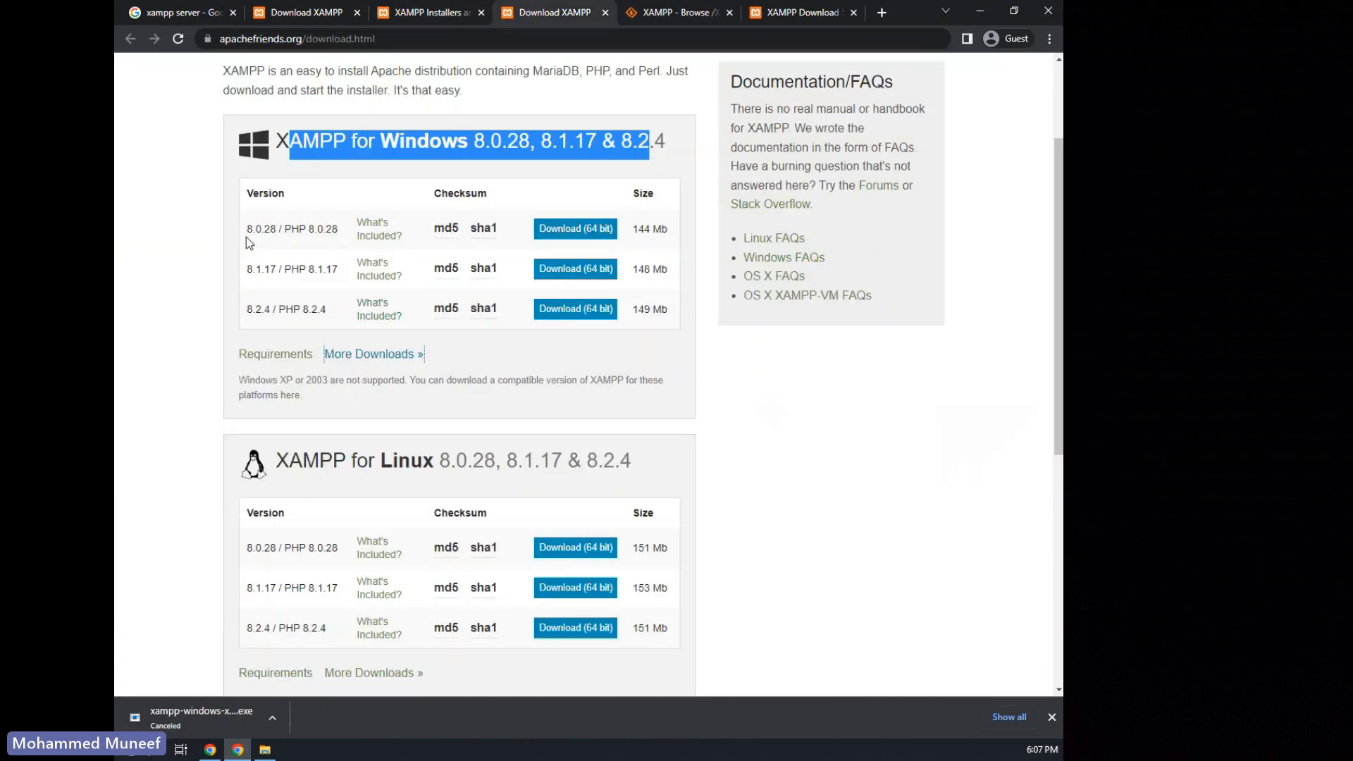
triple_click(262, 311)
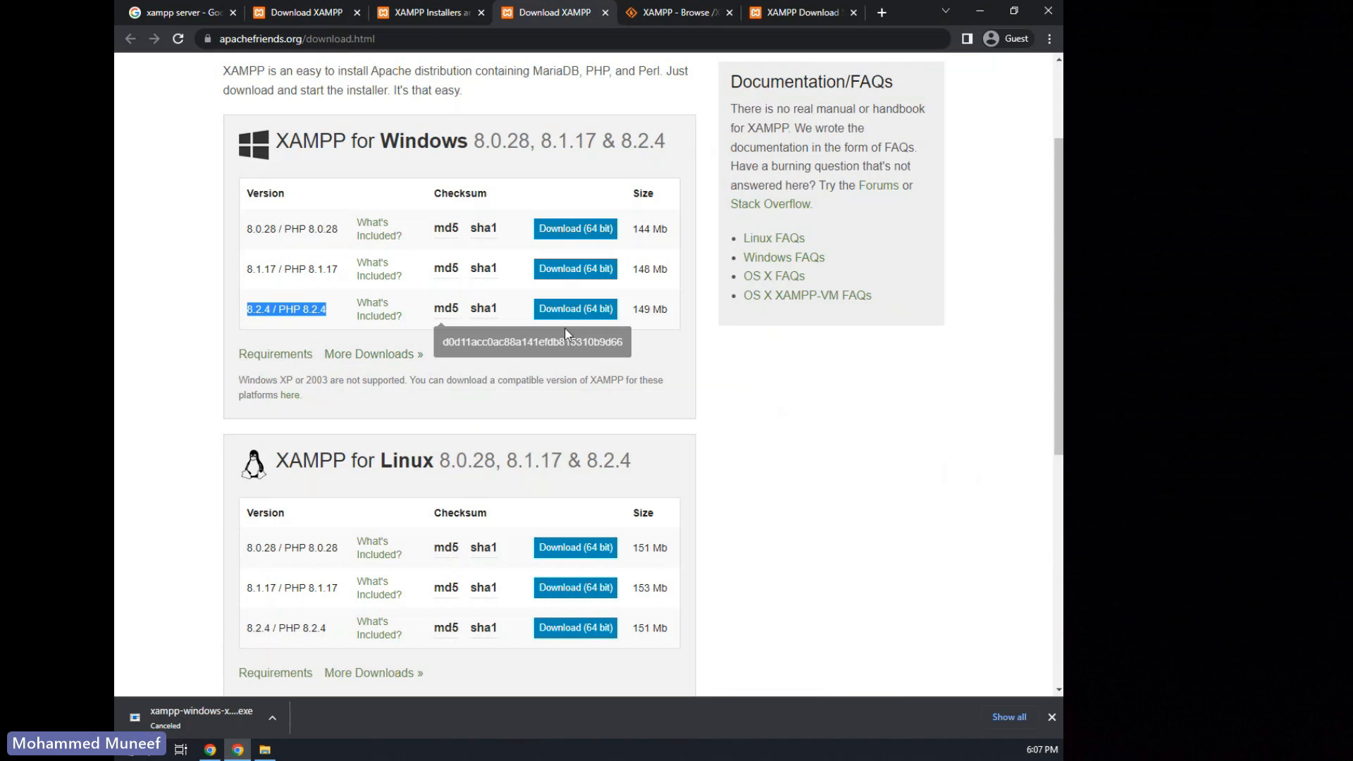
click(576, 311)
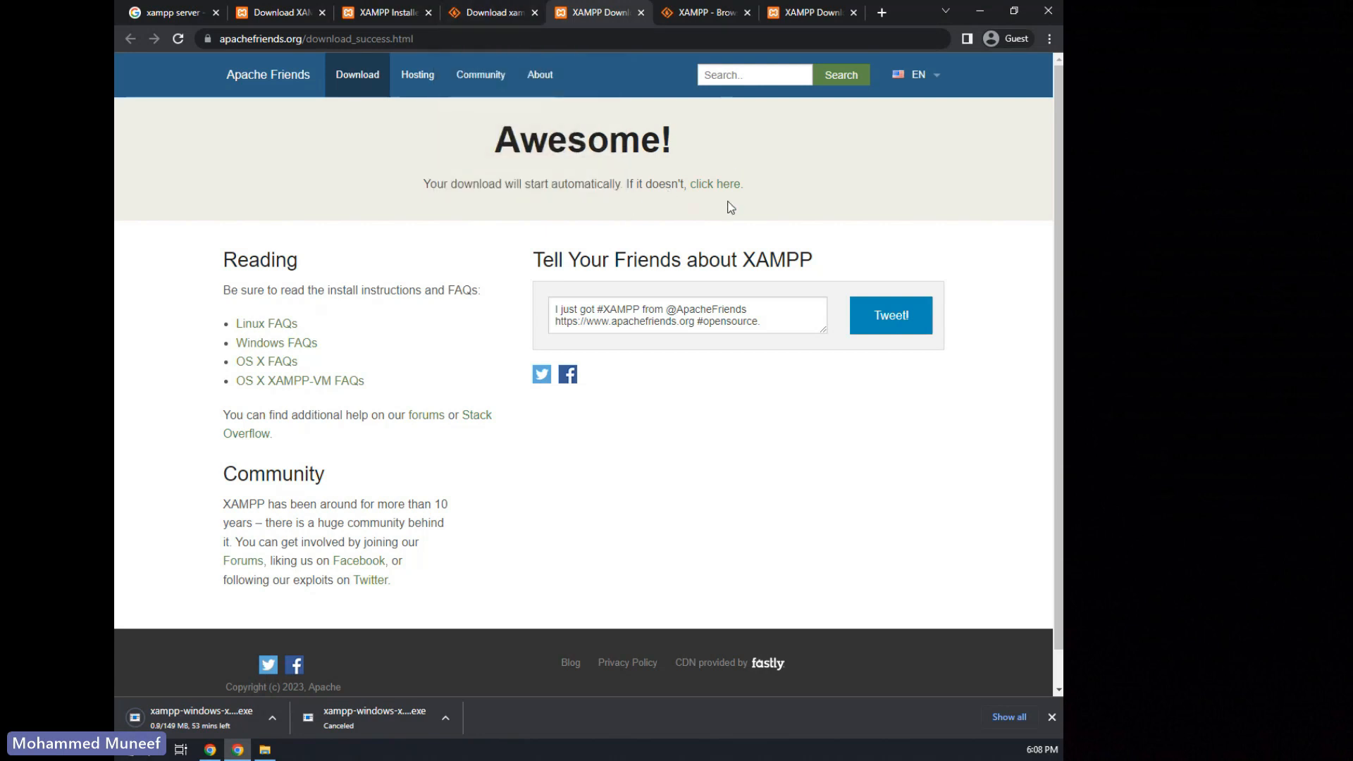
click(272, 713)
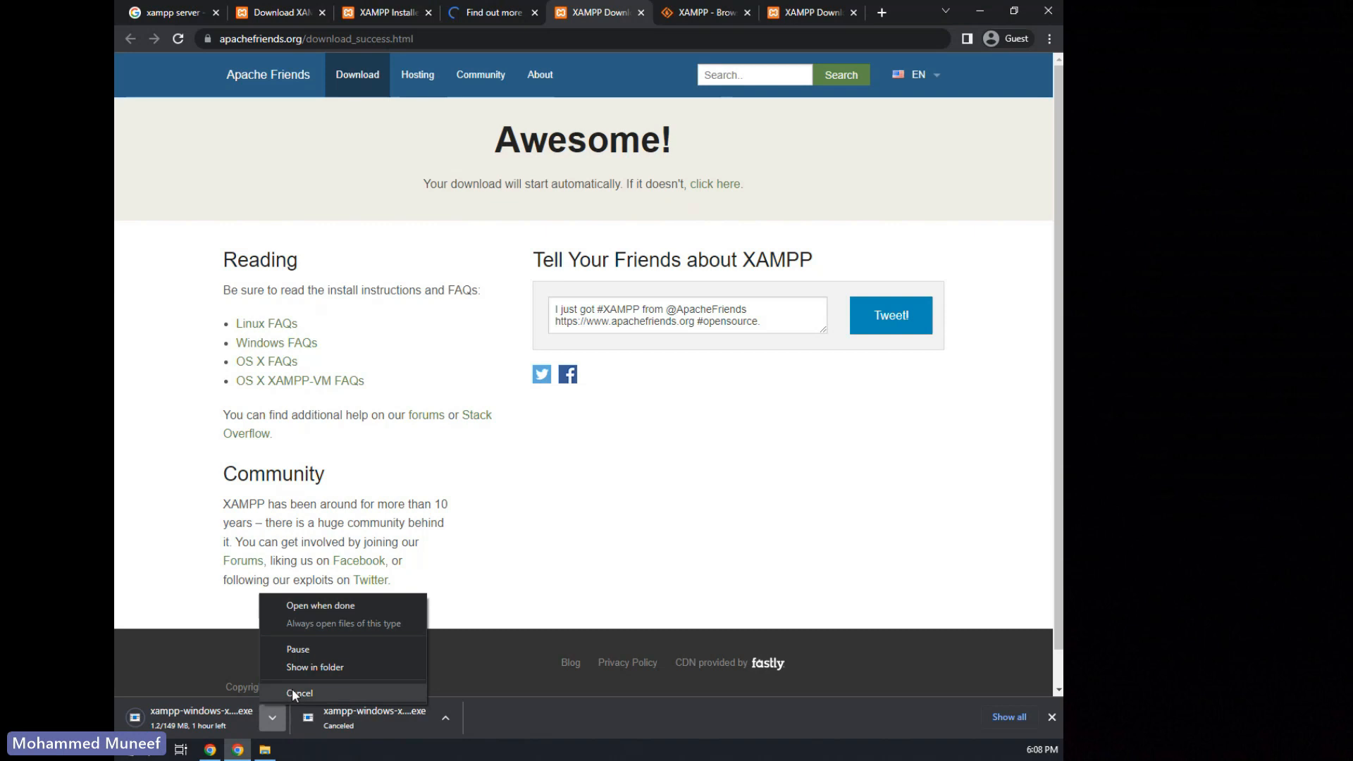
click(292, 691)
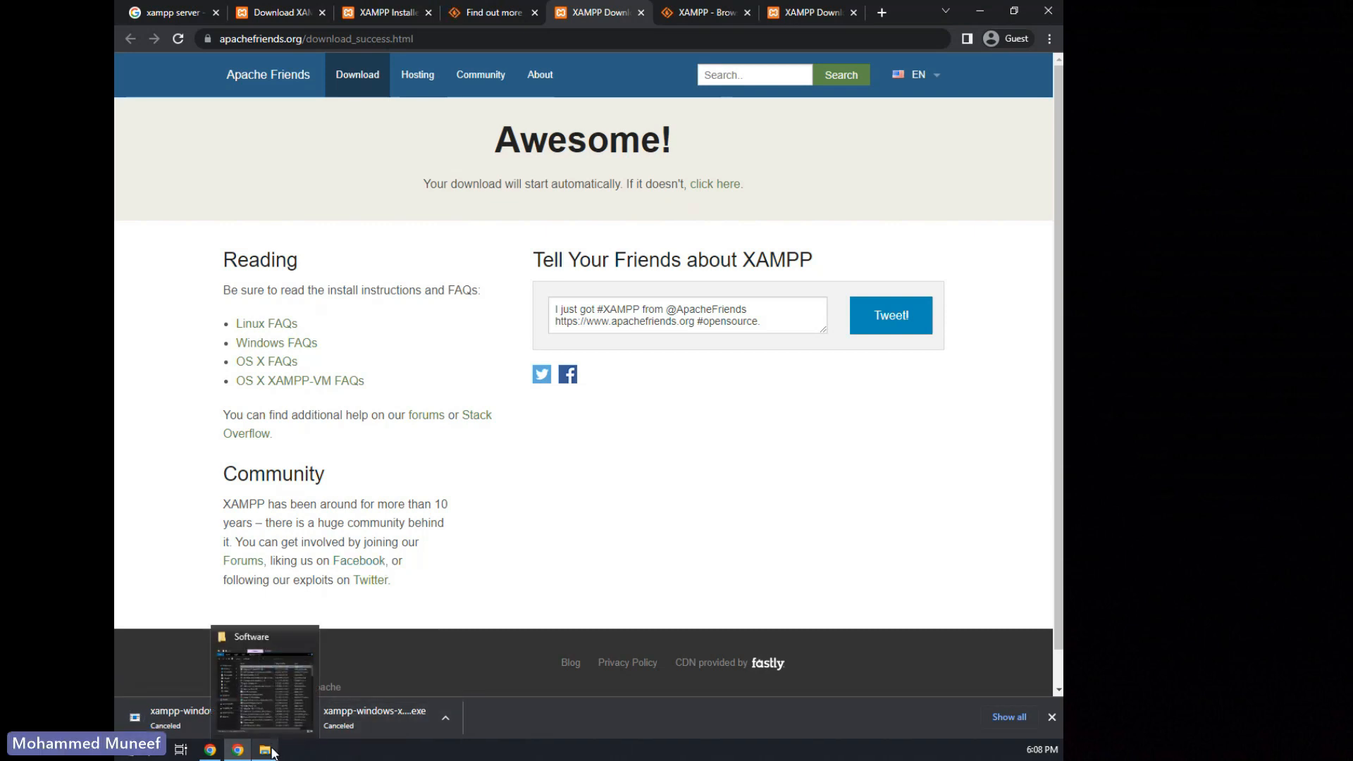
- Switch to File Explorer and launch the already downloaded XAMPP 8.2.4 Windows installer from the Software folder
click(273, 753)
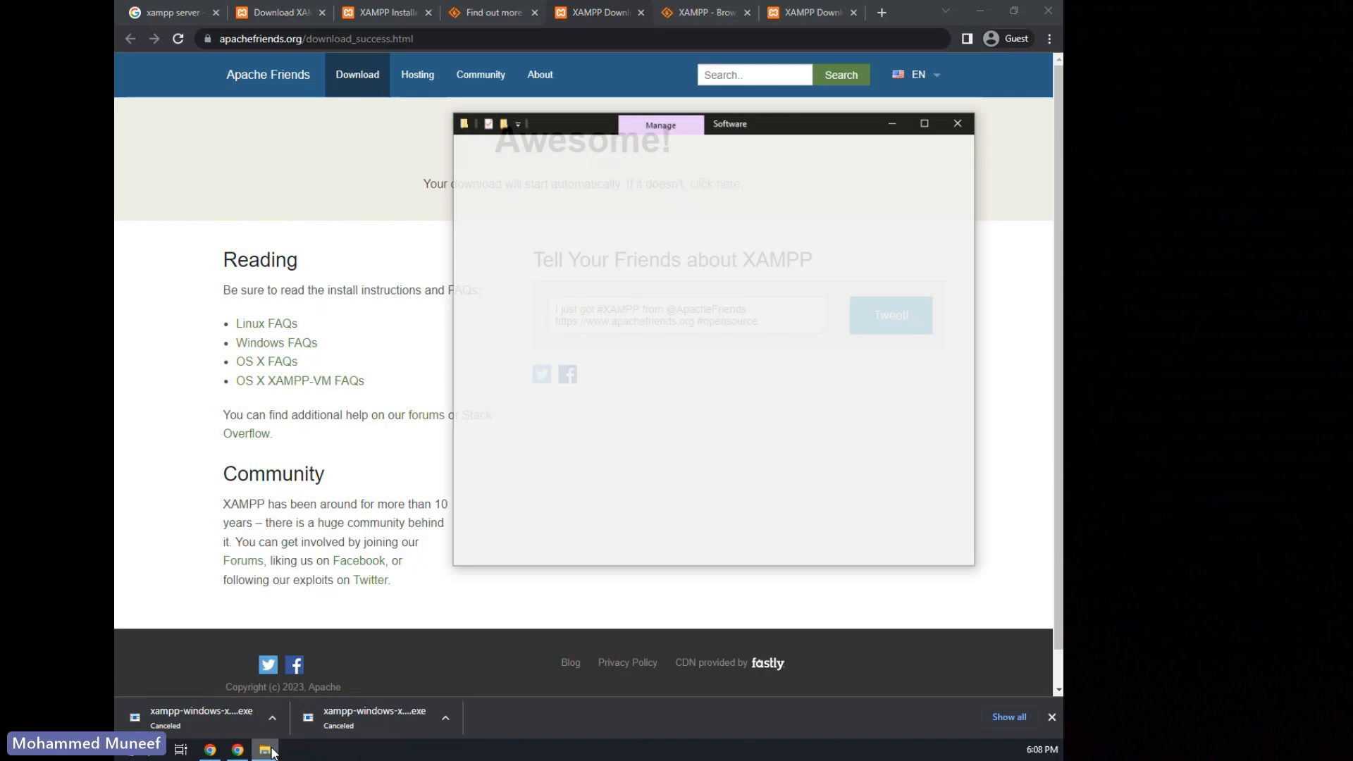
double_click(700, 189)
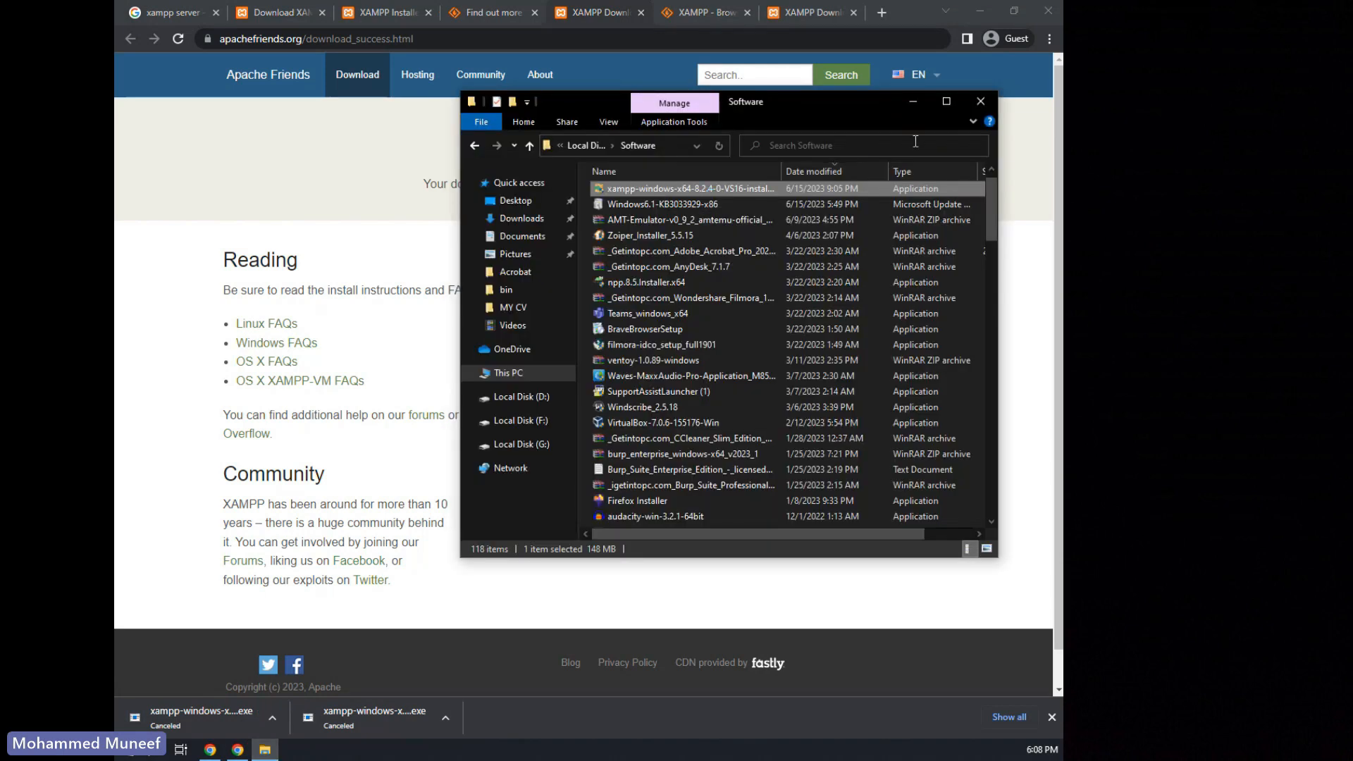
click(918, 101)
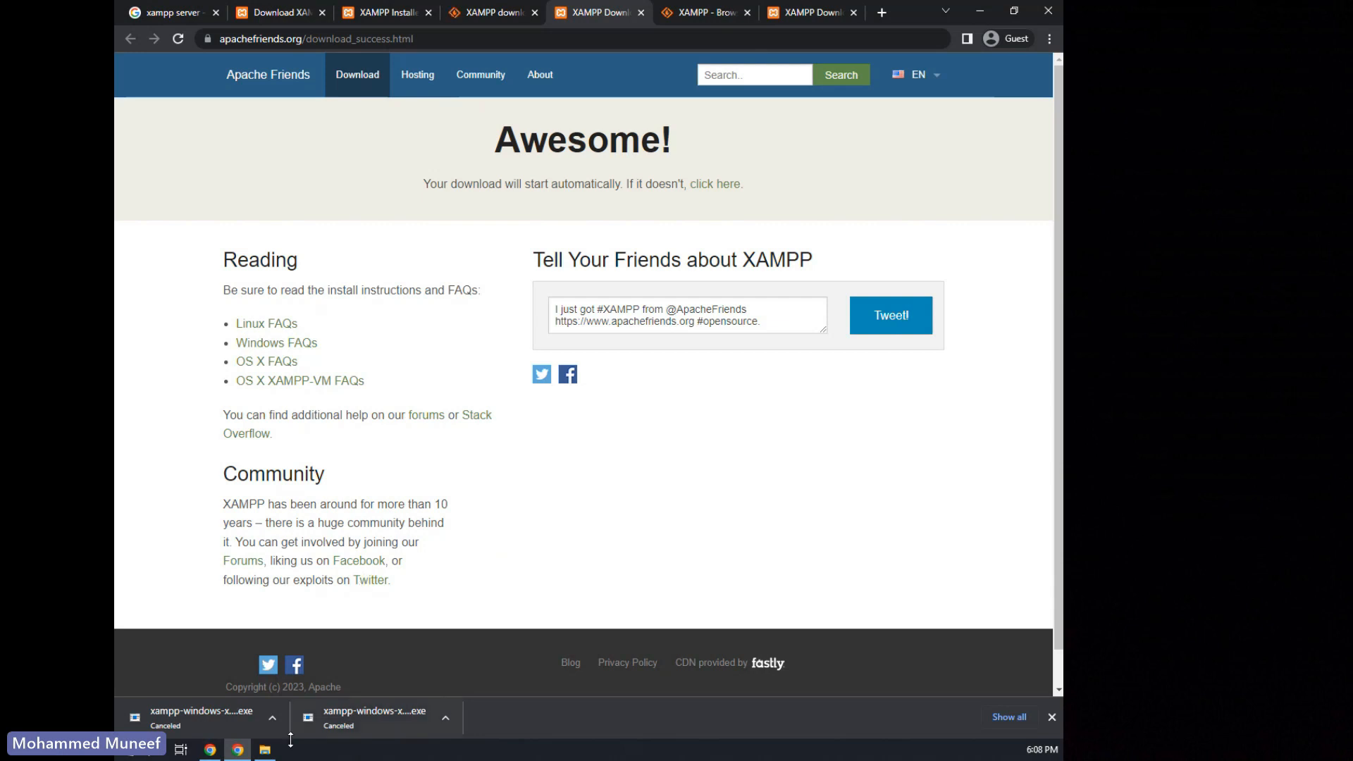
mouse_move(272, 753)
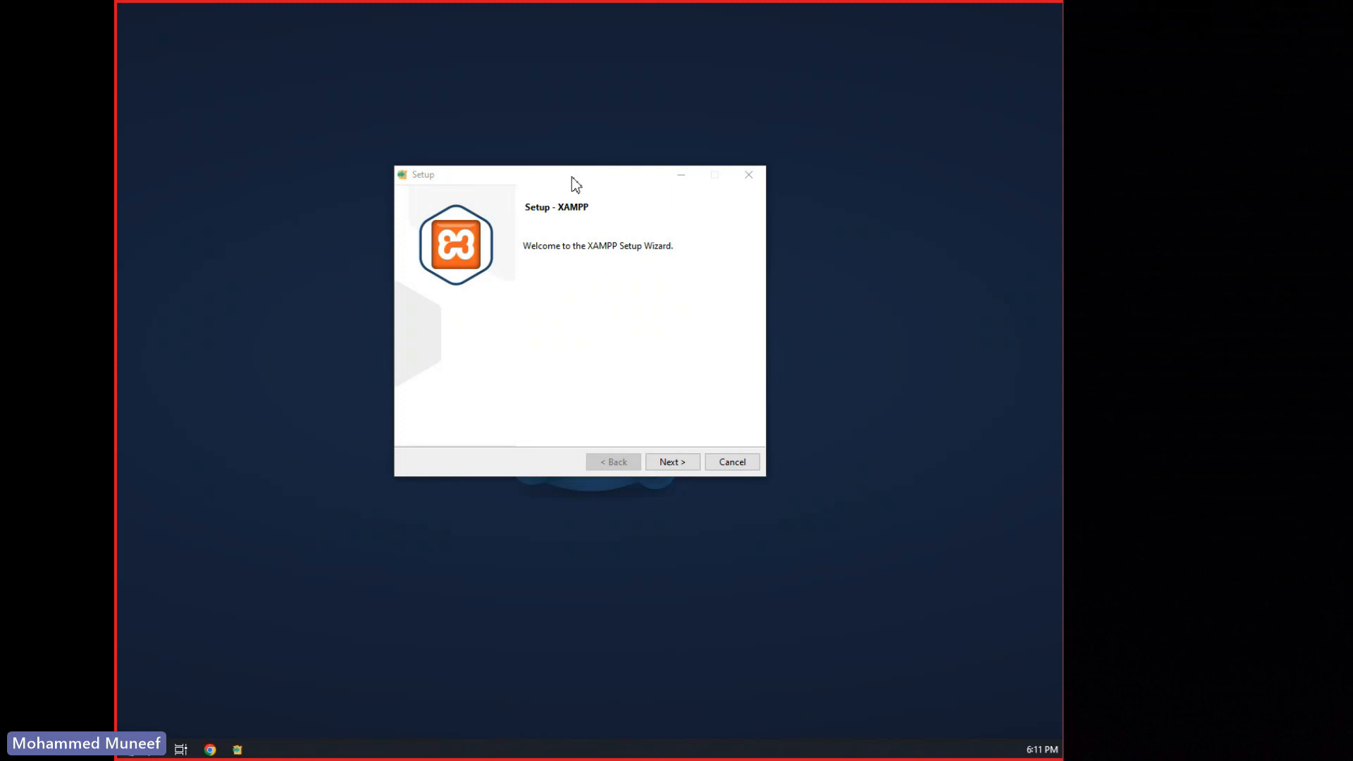
- Continue past the setup wizard's welcome page and accept all XAMPP components for installation
drag(547, 181, 537, 144)
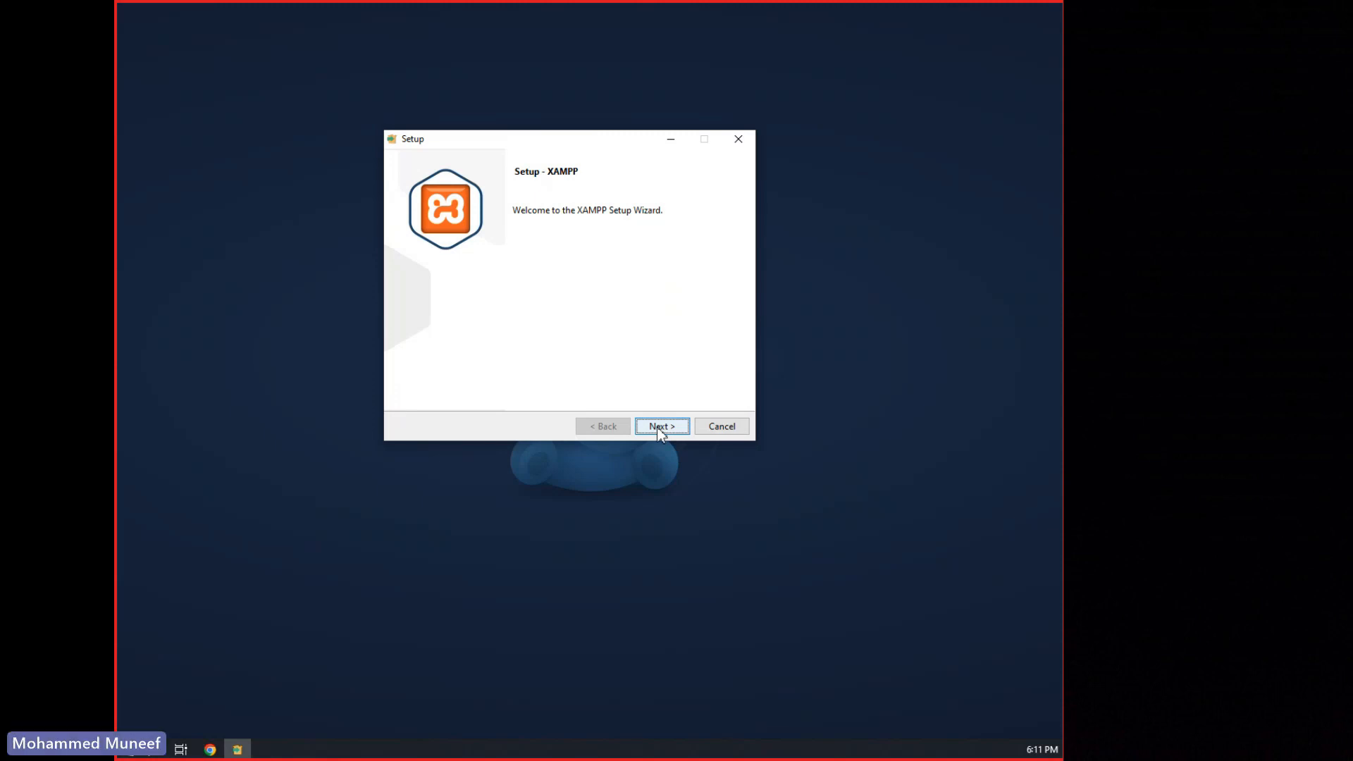
click(661, 430)
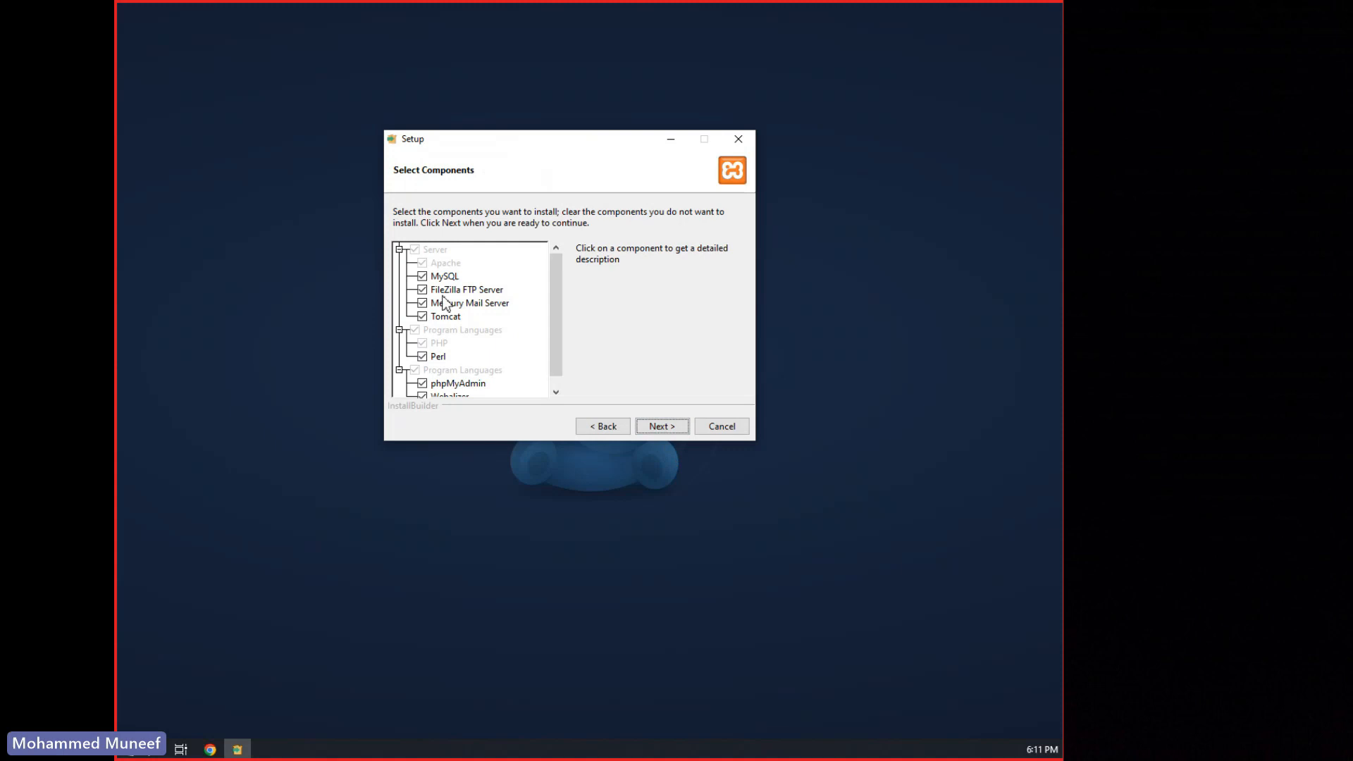
drag(551, 332, 555, 377)
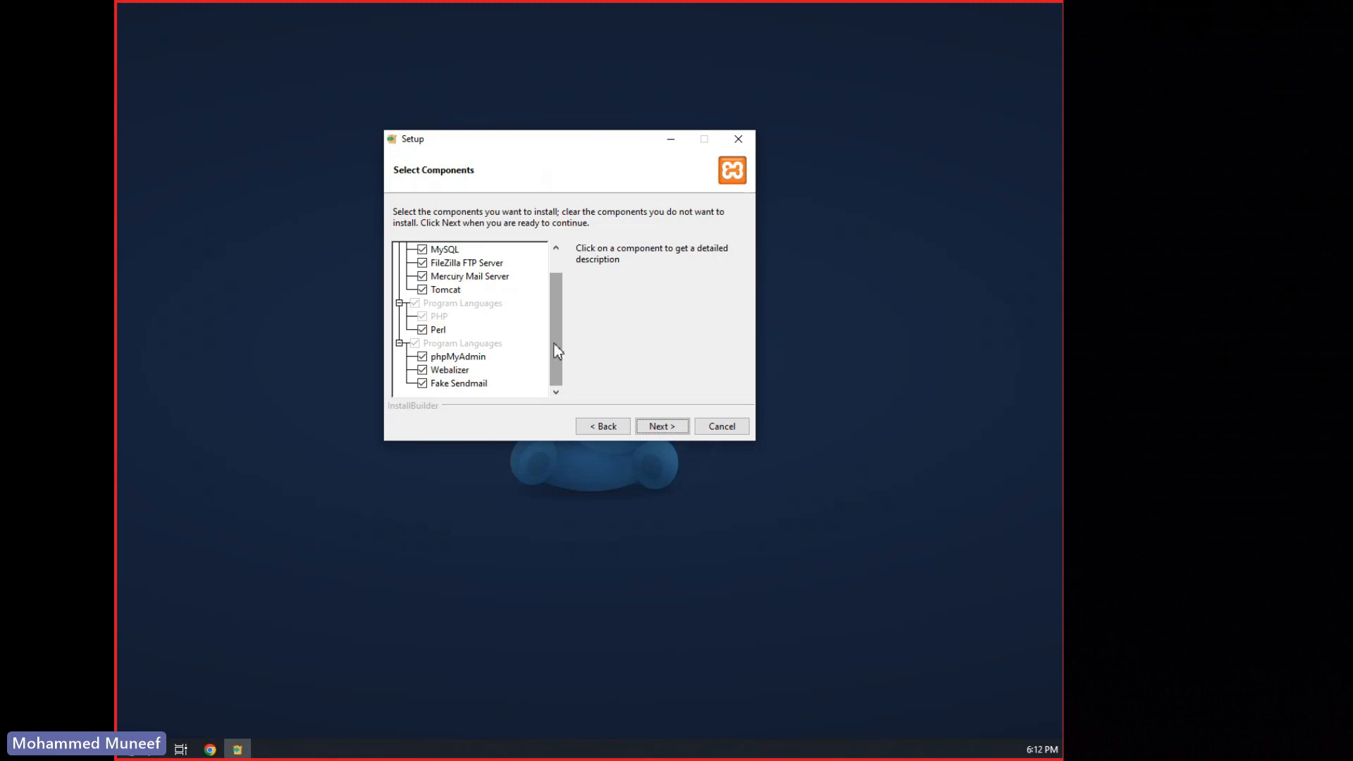
drag(556, 347, 562, 289)
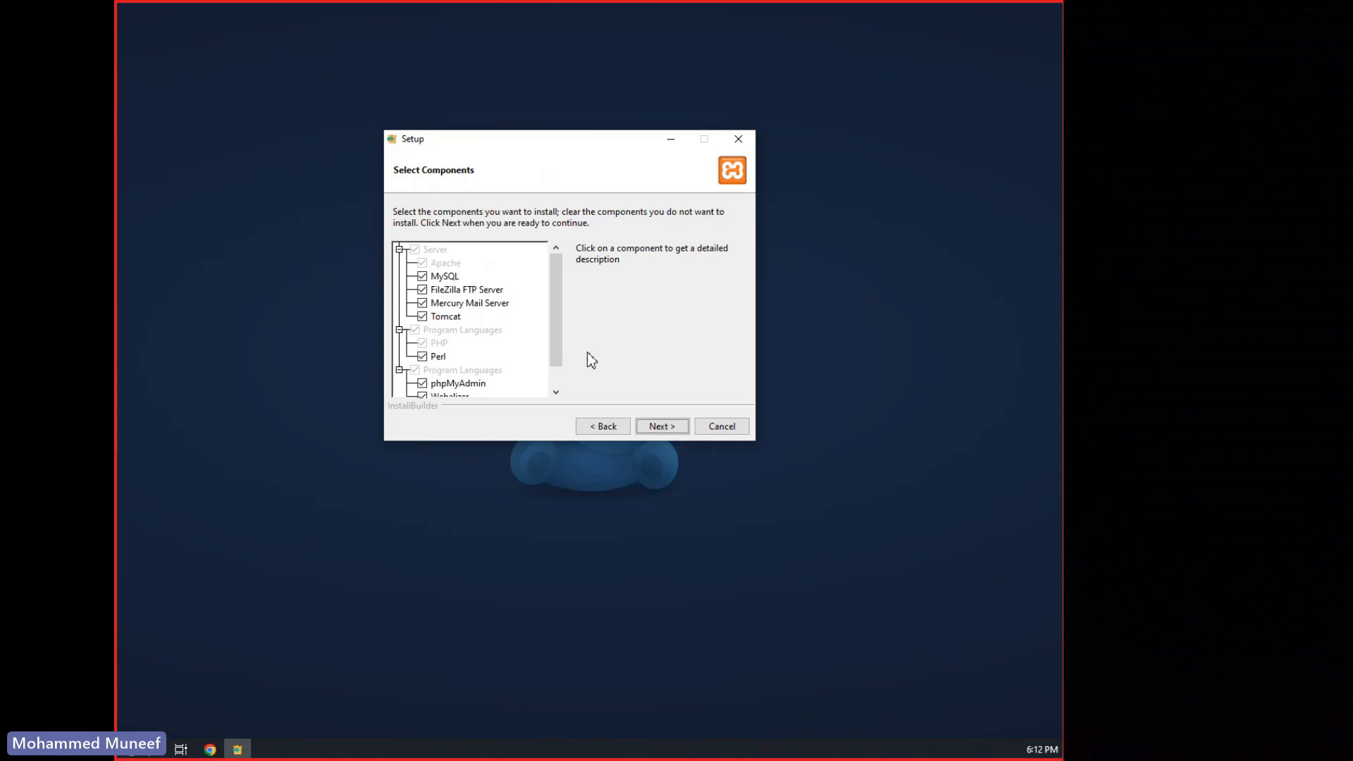
click(648, 427)
- Accept C:\xampp as the XAMPP installation folder and continue to the language page
click(555, 247)
drag(500, 244, 422, 244)
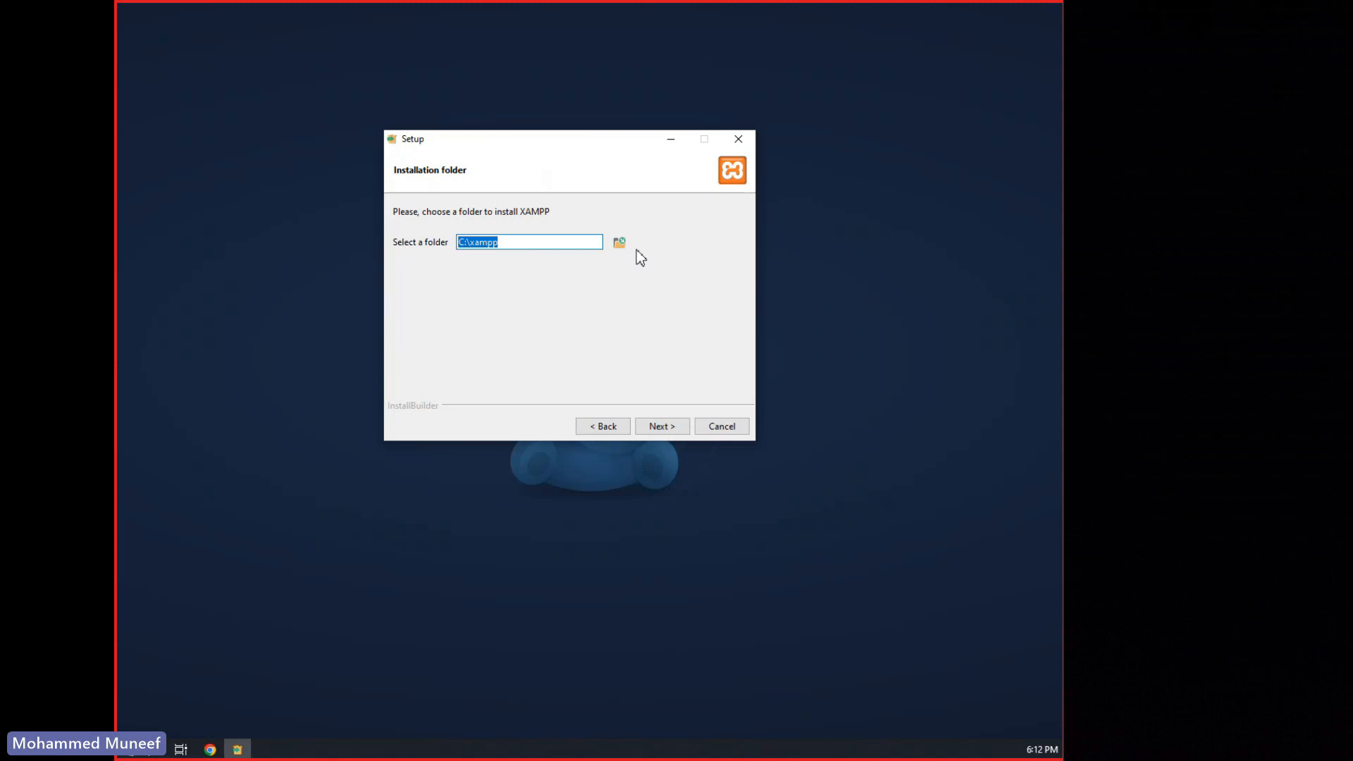
click(654, 427)
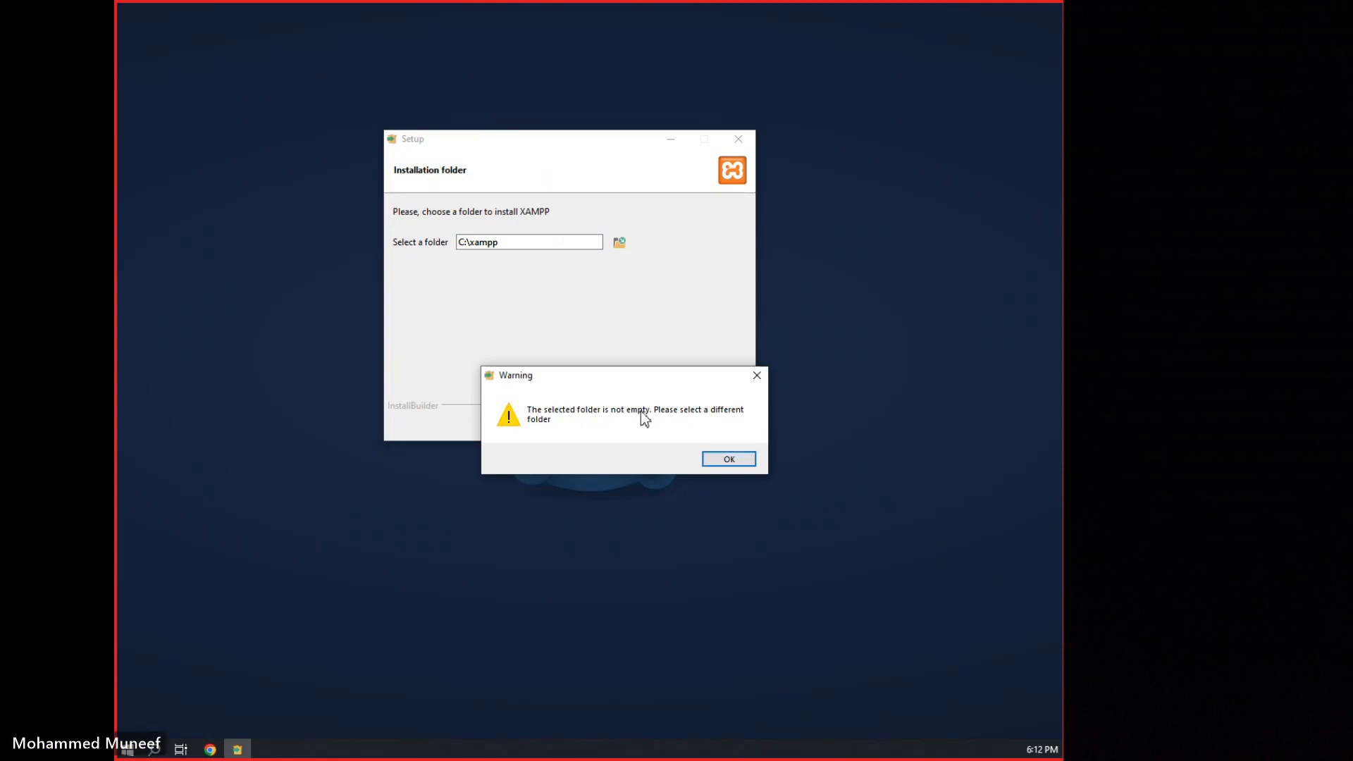
click(727, 461)
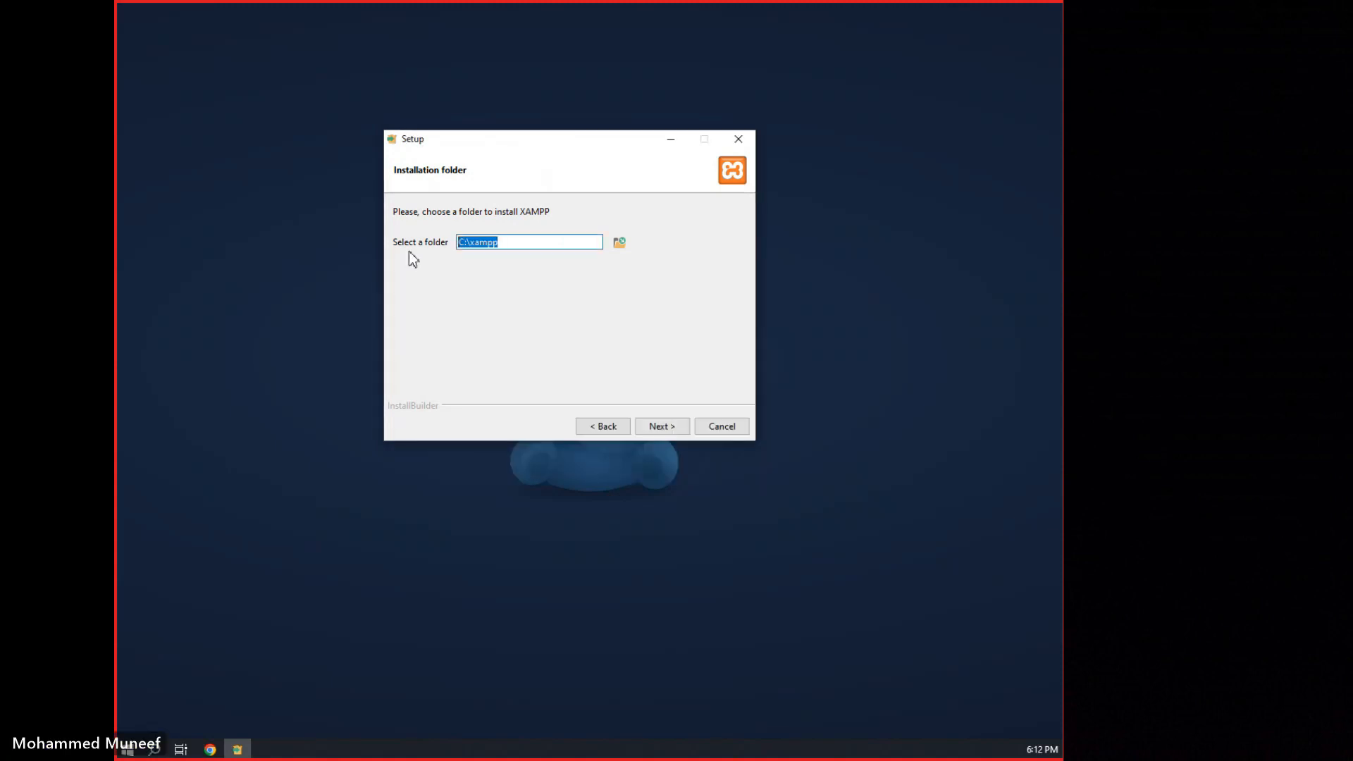
click(471, 244)
drag(472, 243, 519, 247)
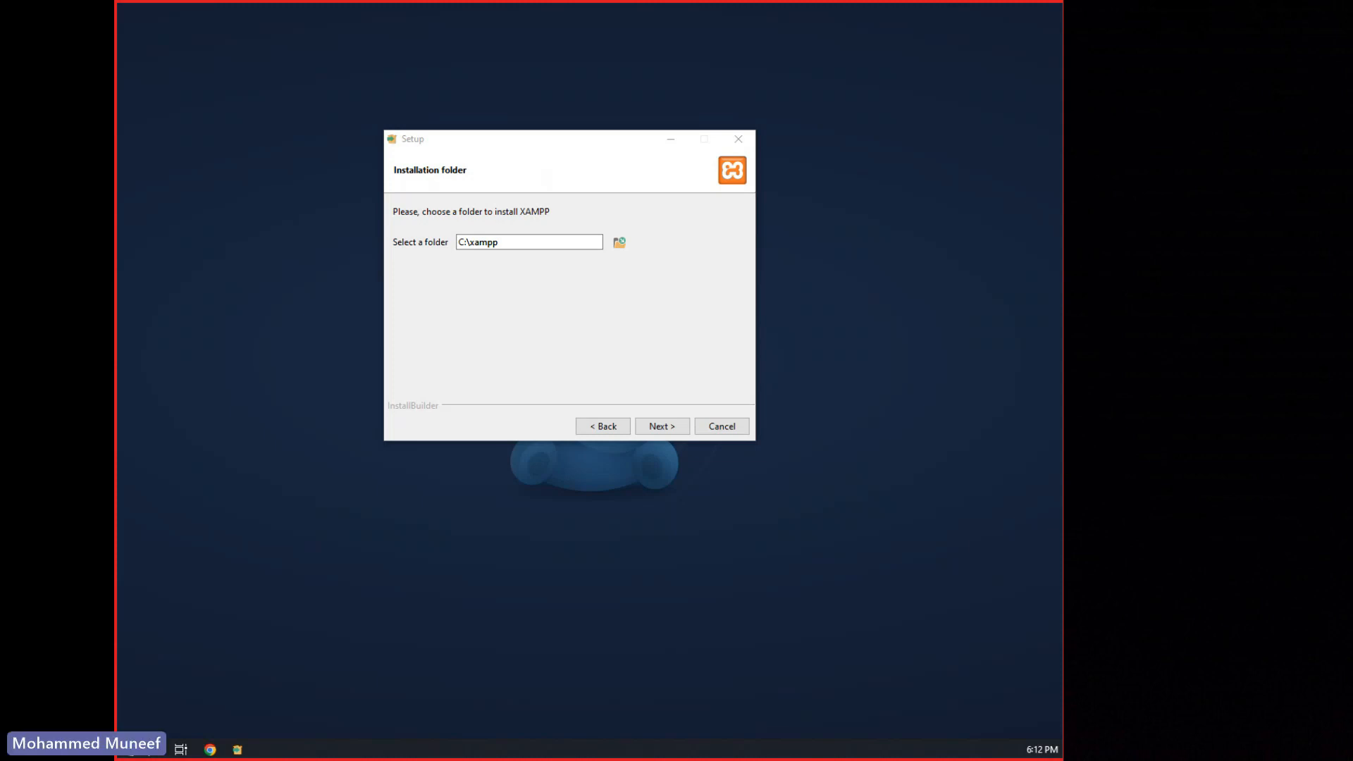
click(673, 427)
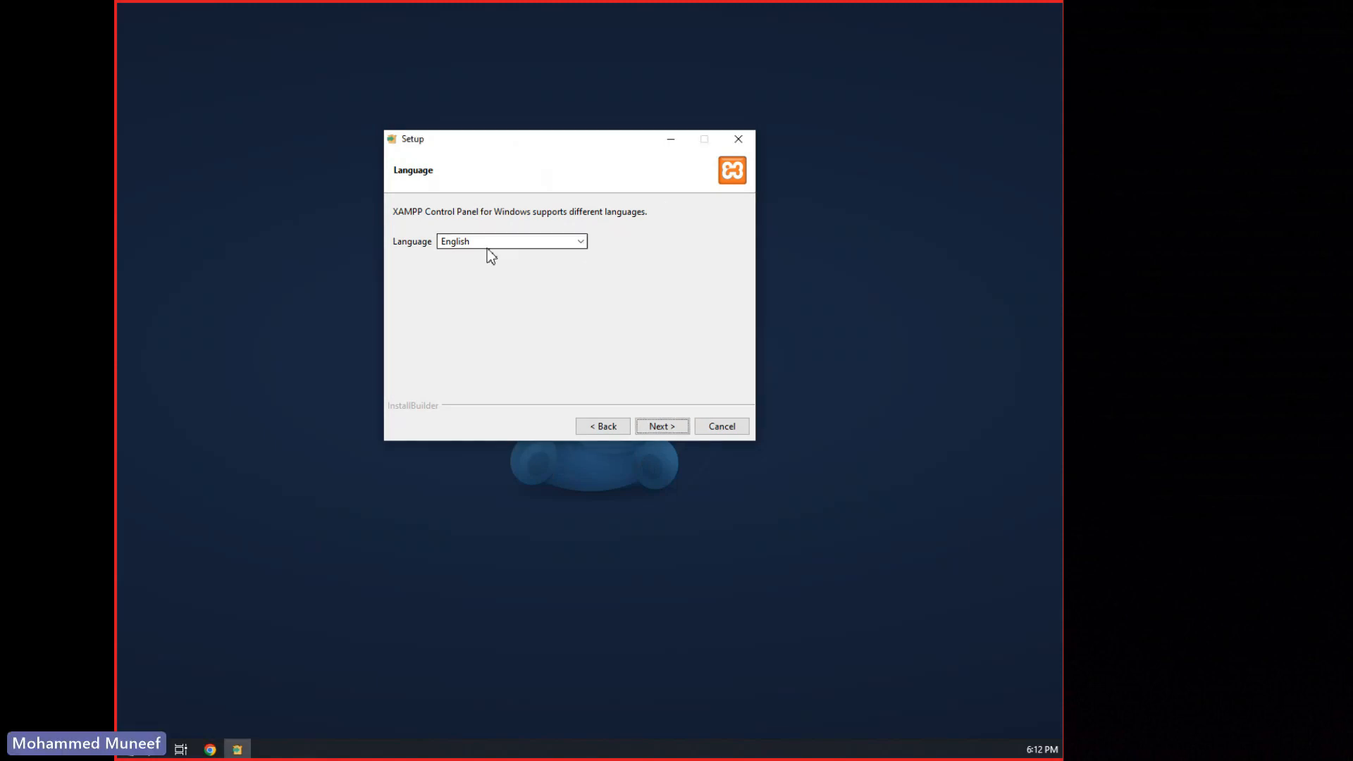
- Return from the Ready to Install page and select English as the XAMPP Control Panel language
click(660, 429)
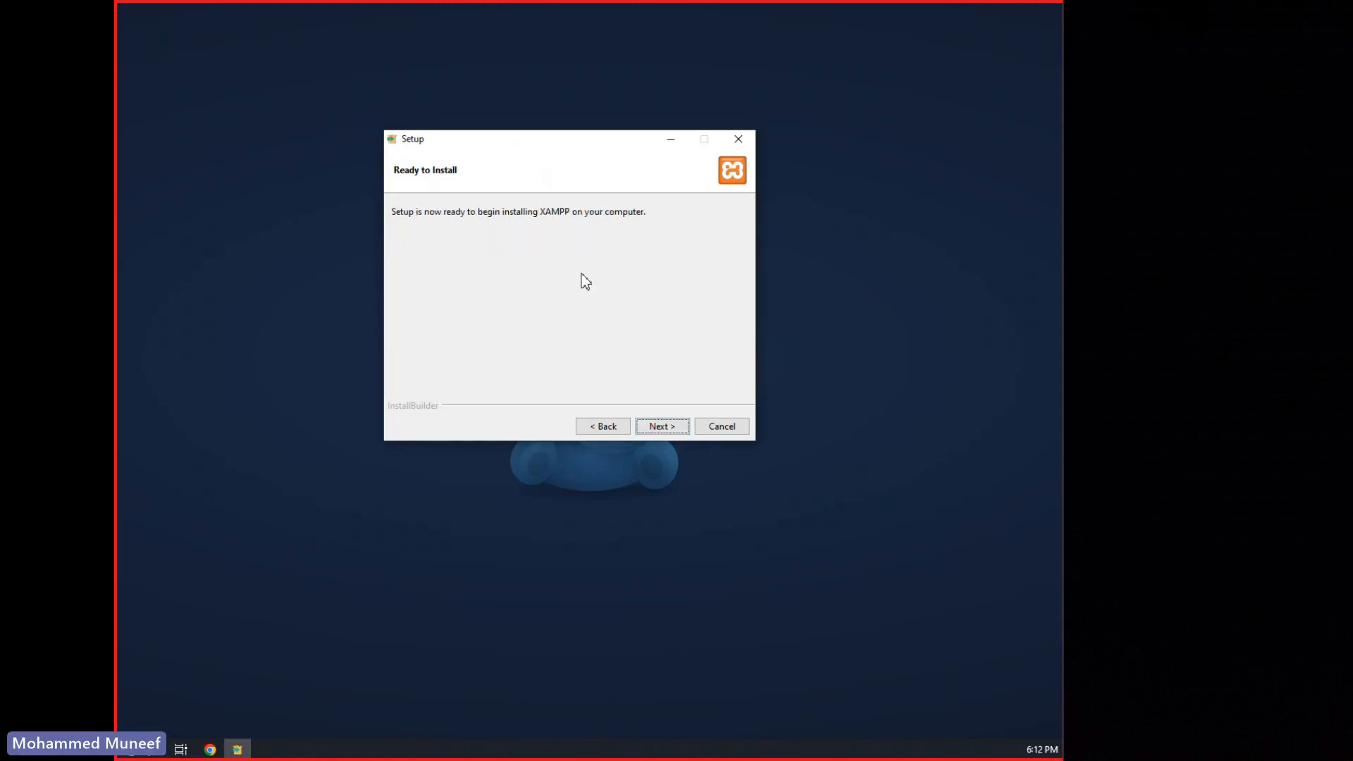
click(626, 426)
click(528, 241)
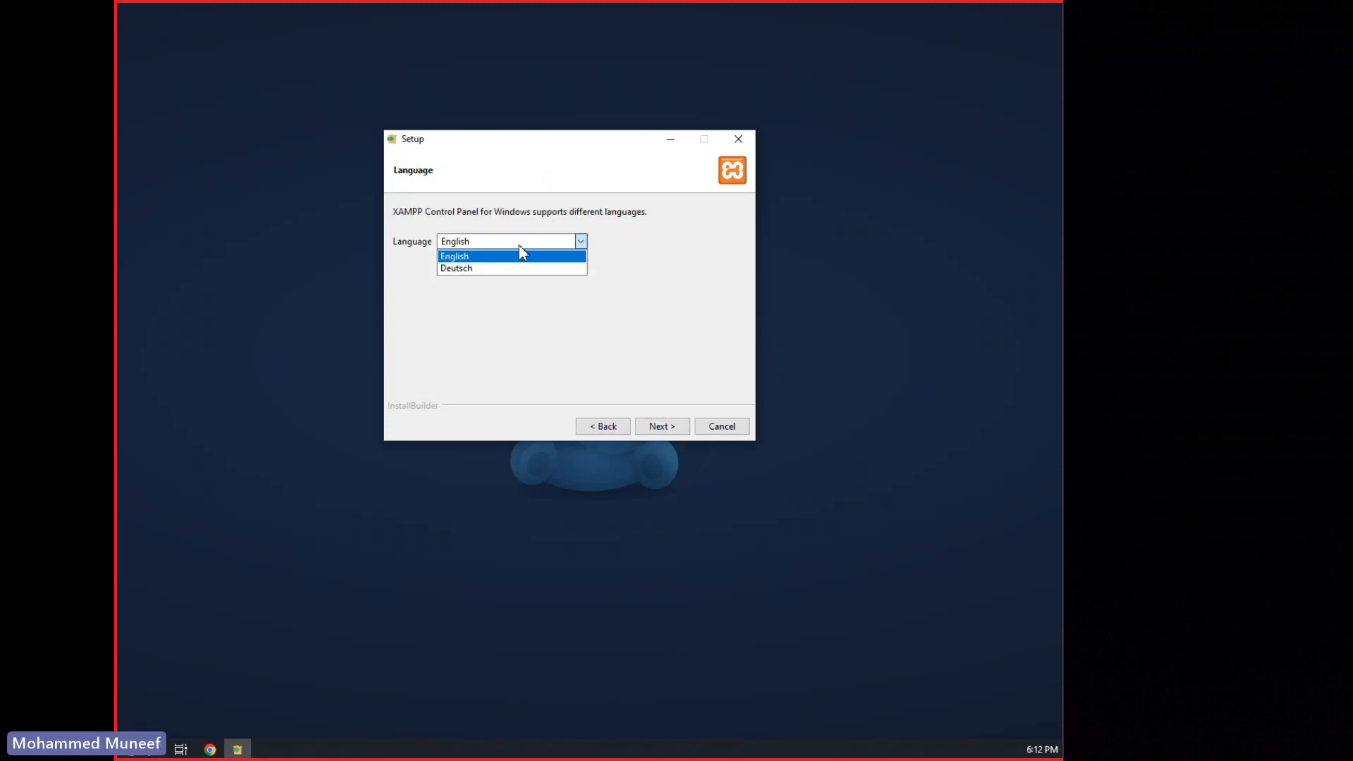
click(479, 258)
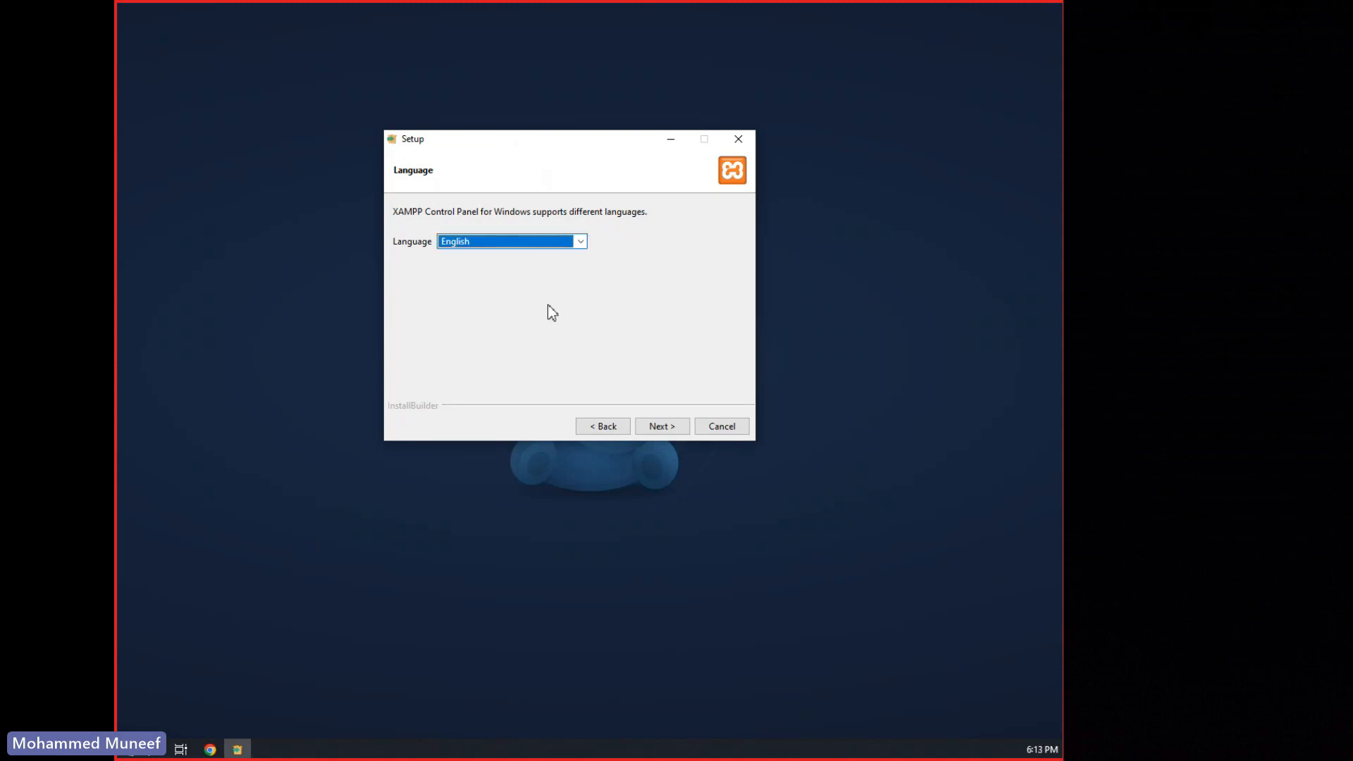
- Continue past the language and Ready to Install pages to install XAMPP, and move the Setup window up slightly
click(663, 427)
click(653, 427)
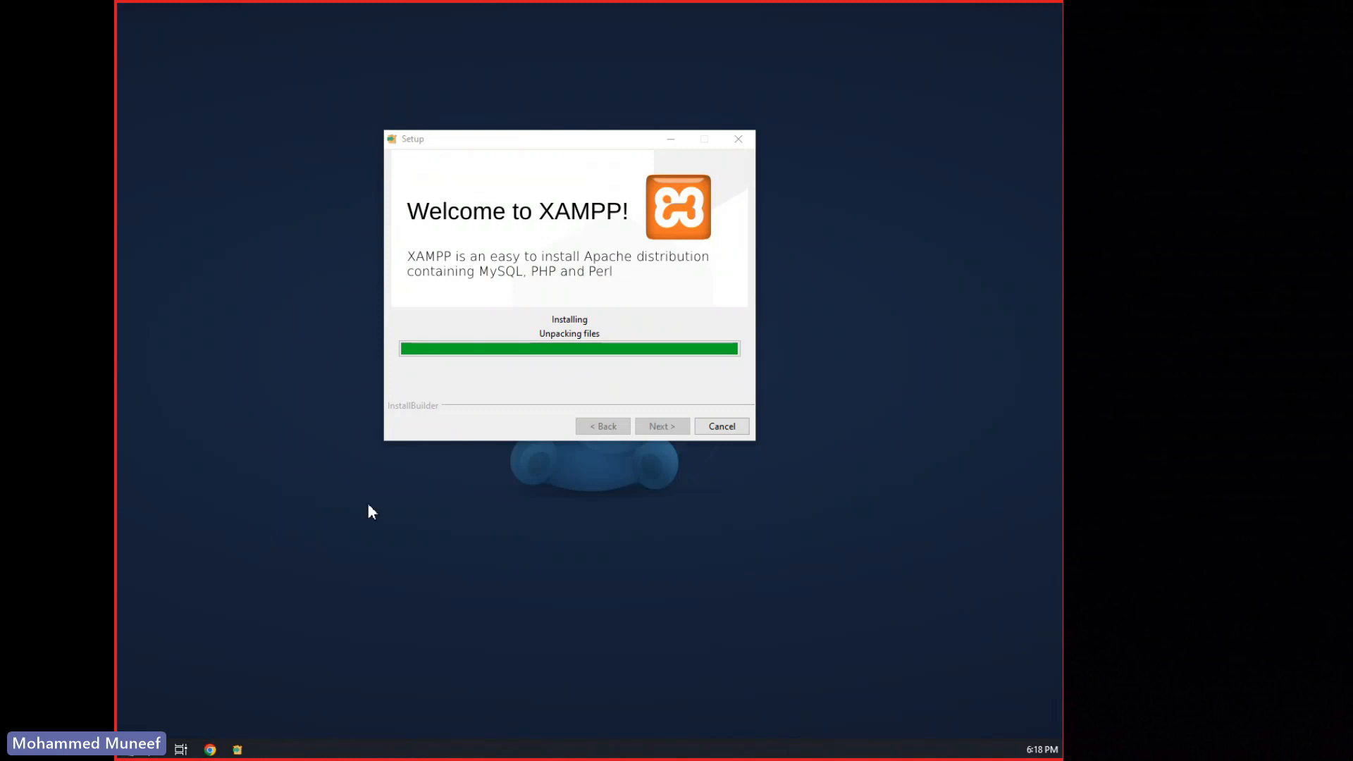
drag(535, 138, 478, 104)
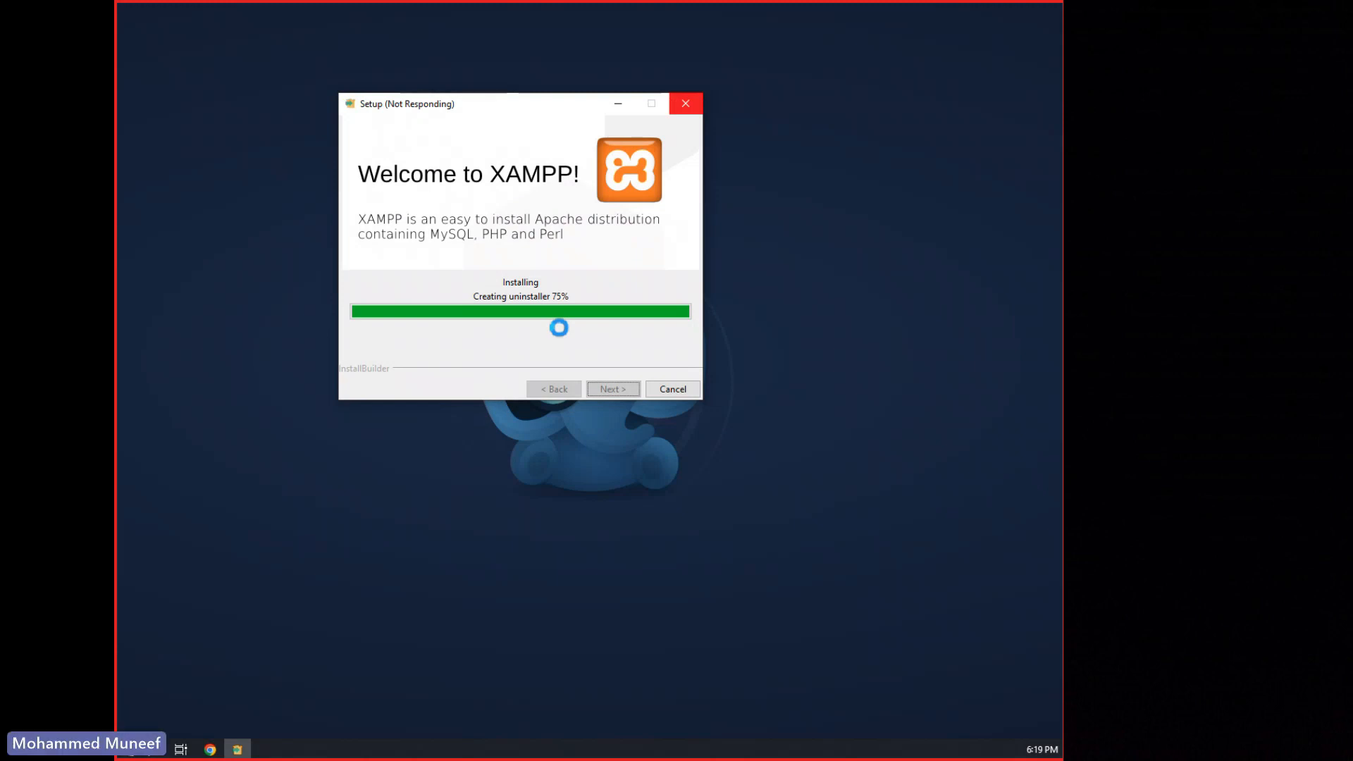
right_click(830, 102)
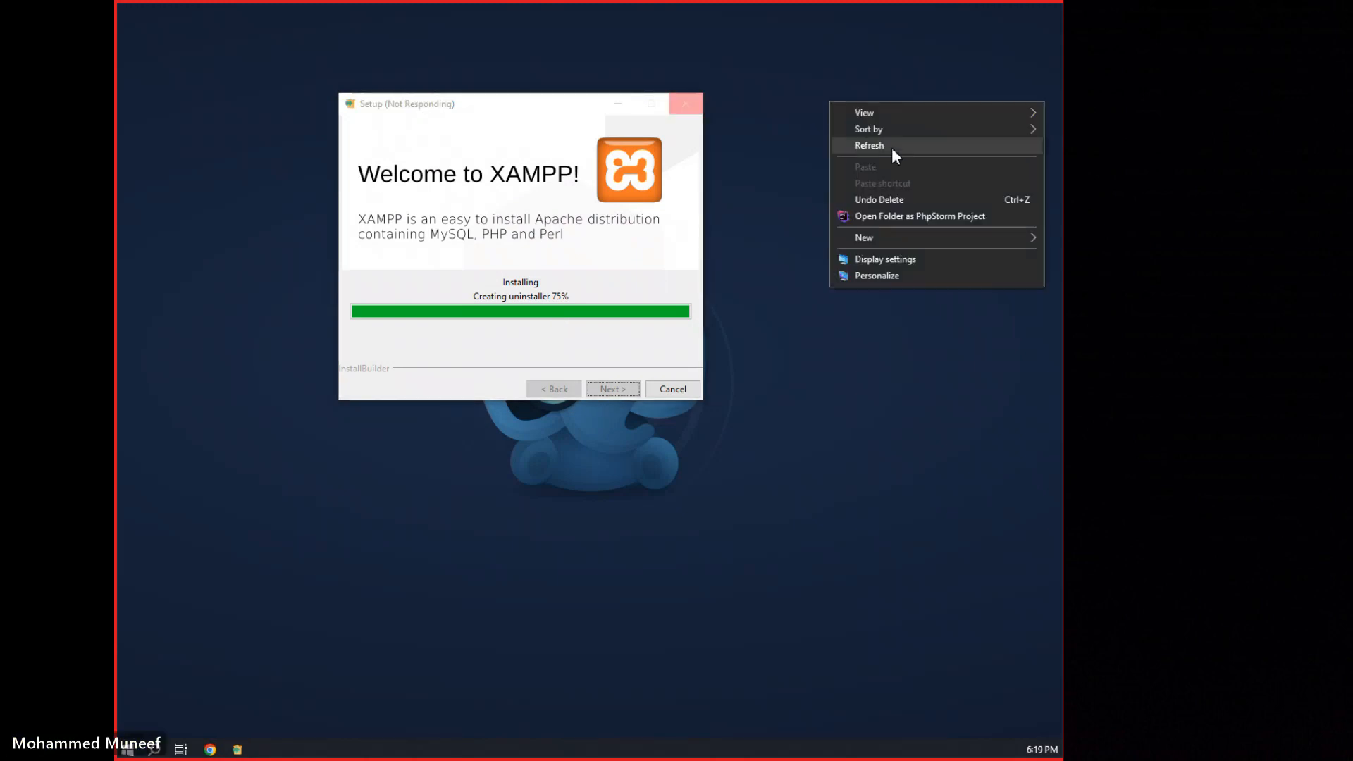
click(882, 145)
right_click(846, 98)
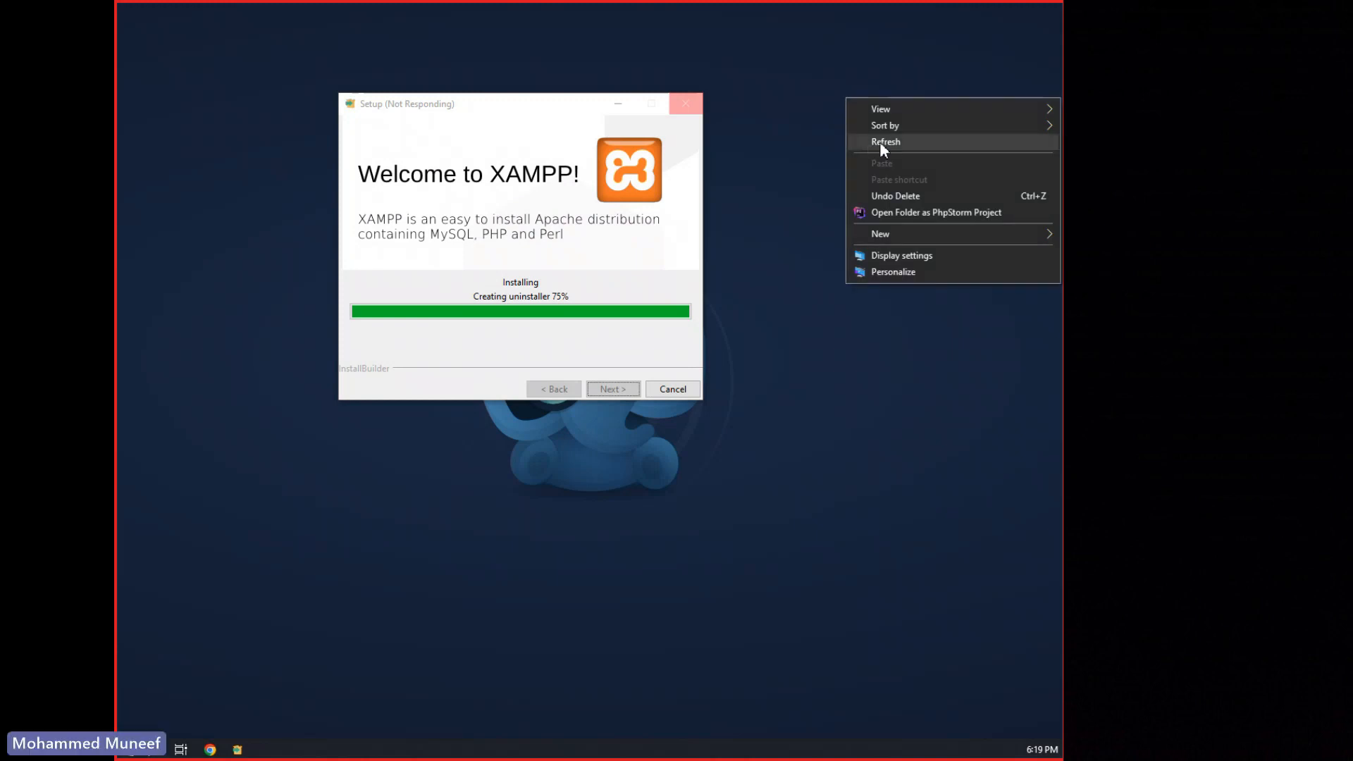
click(881, 142)
right_click(828, 108)
click(858, 158)
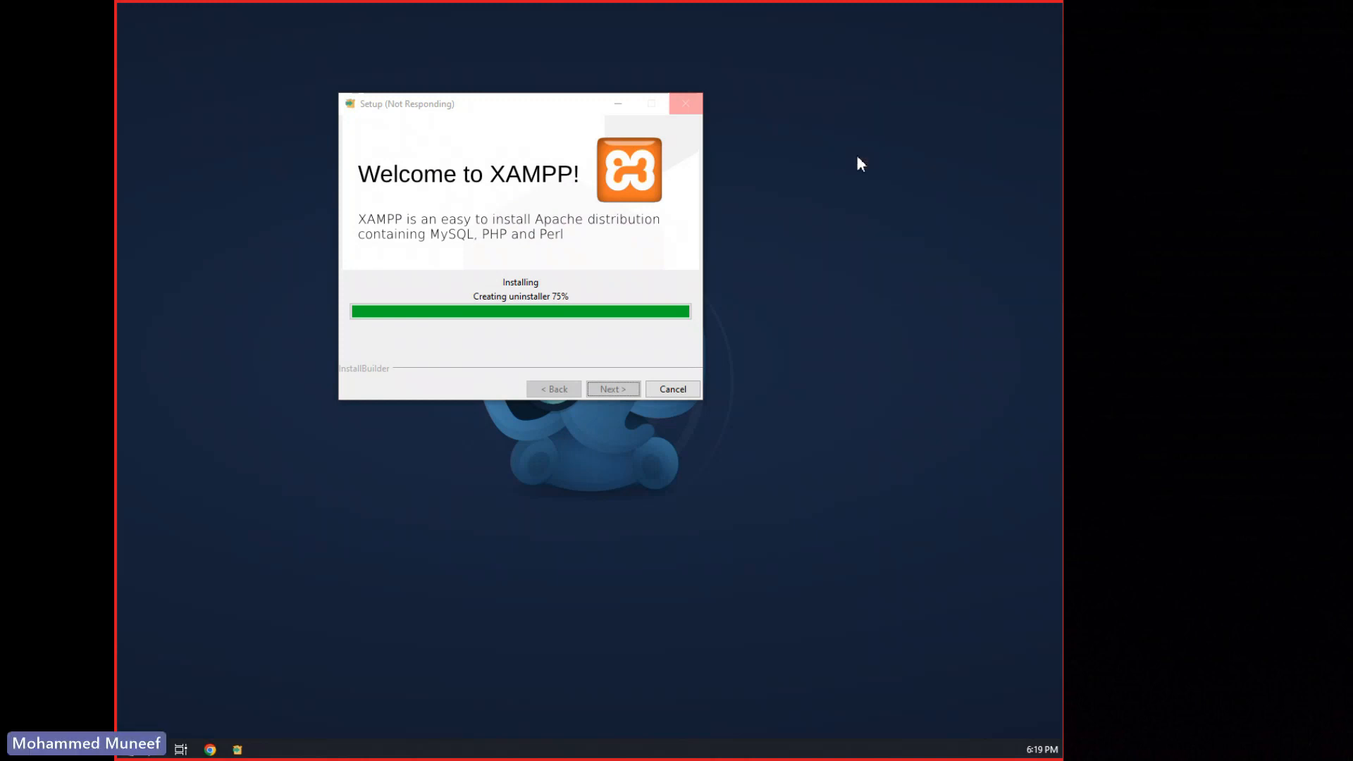
right_click(832, 134)
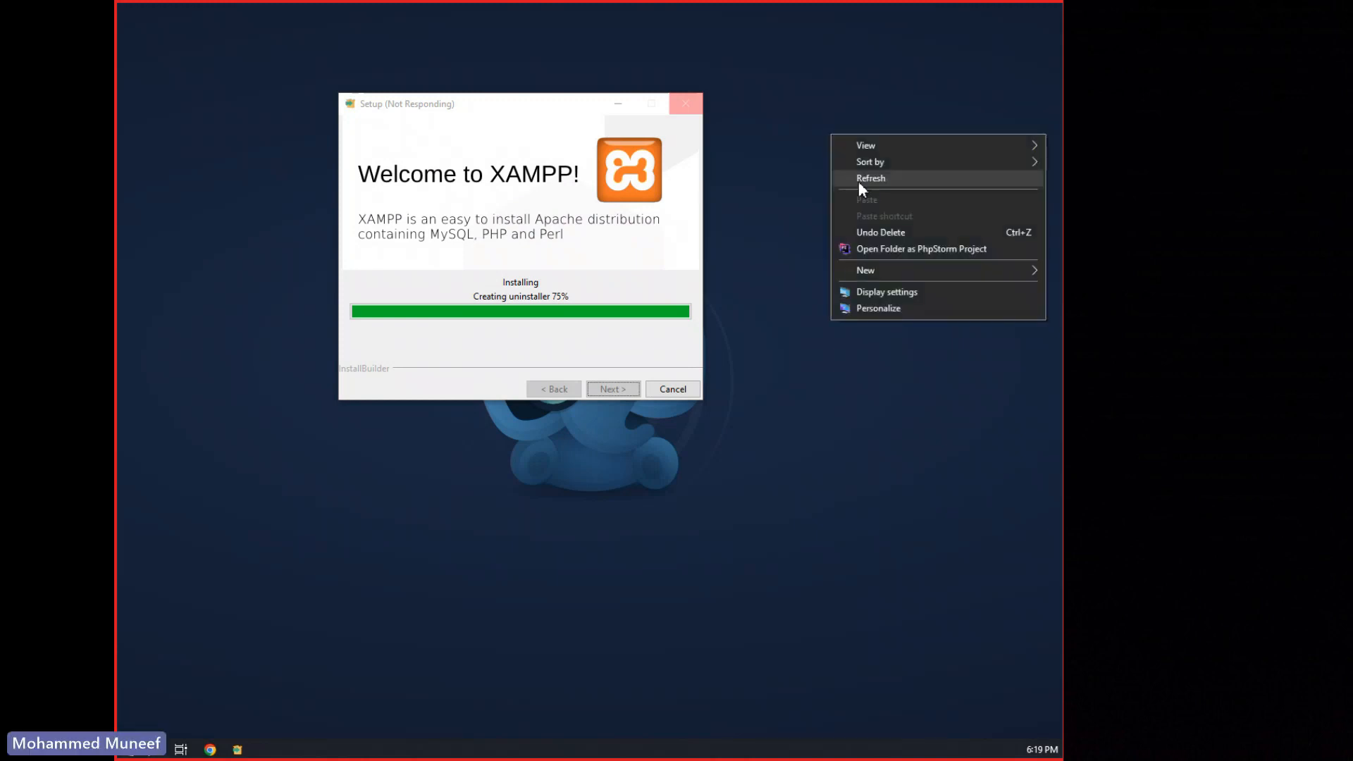
click(859, 181)
right_click(849, 120)
click(886, 166)
right_click(851, 92)
click(908, 142)
right_click(845, 81)
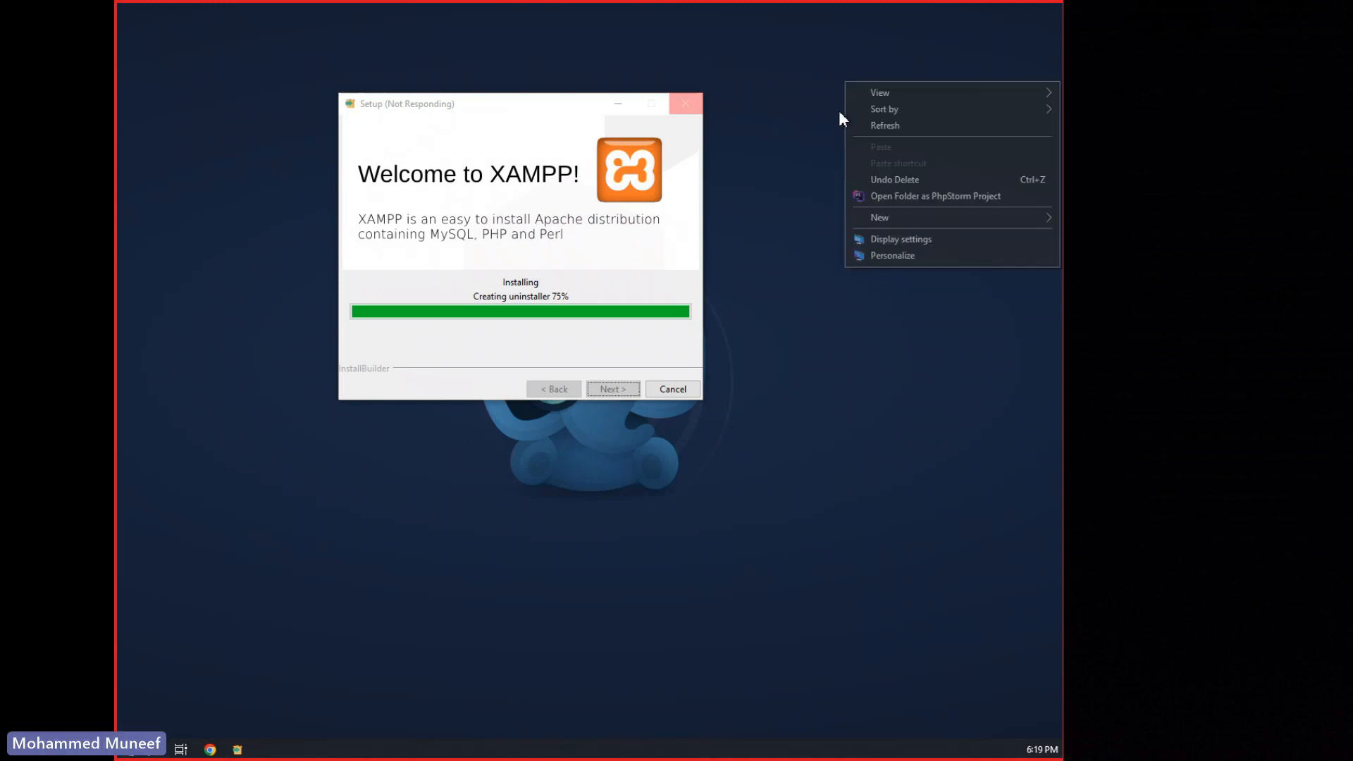
click(883, 131)
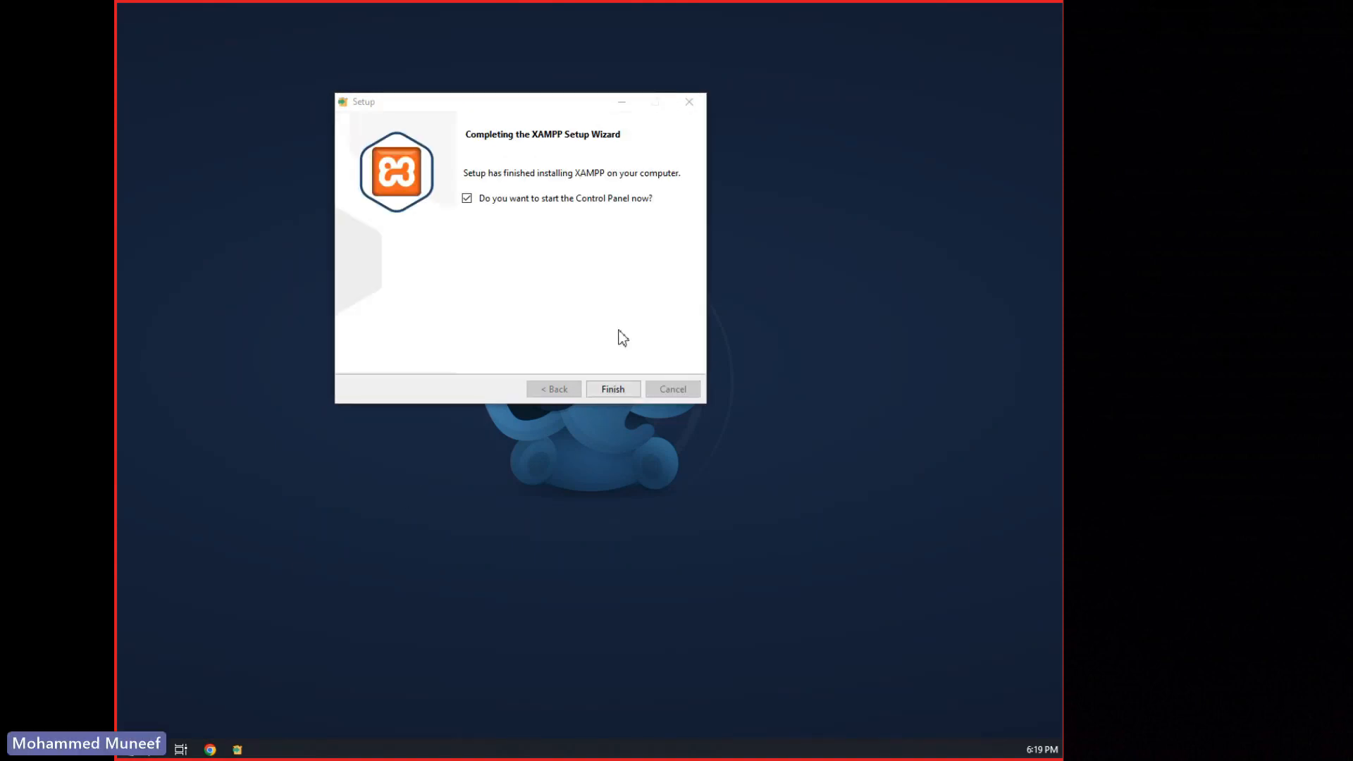
- Finish the setup wizard with the Control Panel set to start, and enlarge the Control Panel window for reading its log
click(605, 394)
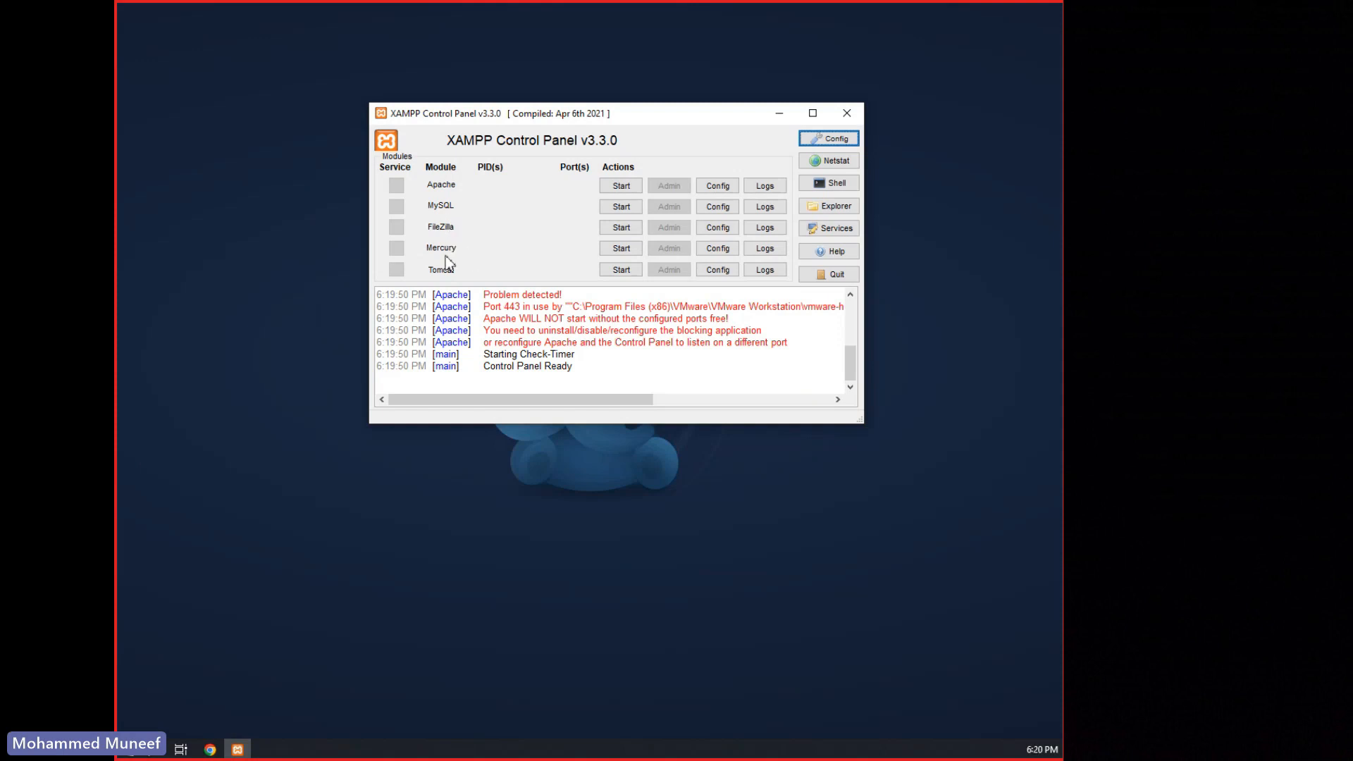
click(579, 354)
scroll(549, 321, up, 1)
scroll(548, 322, up, 4)
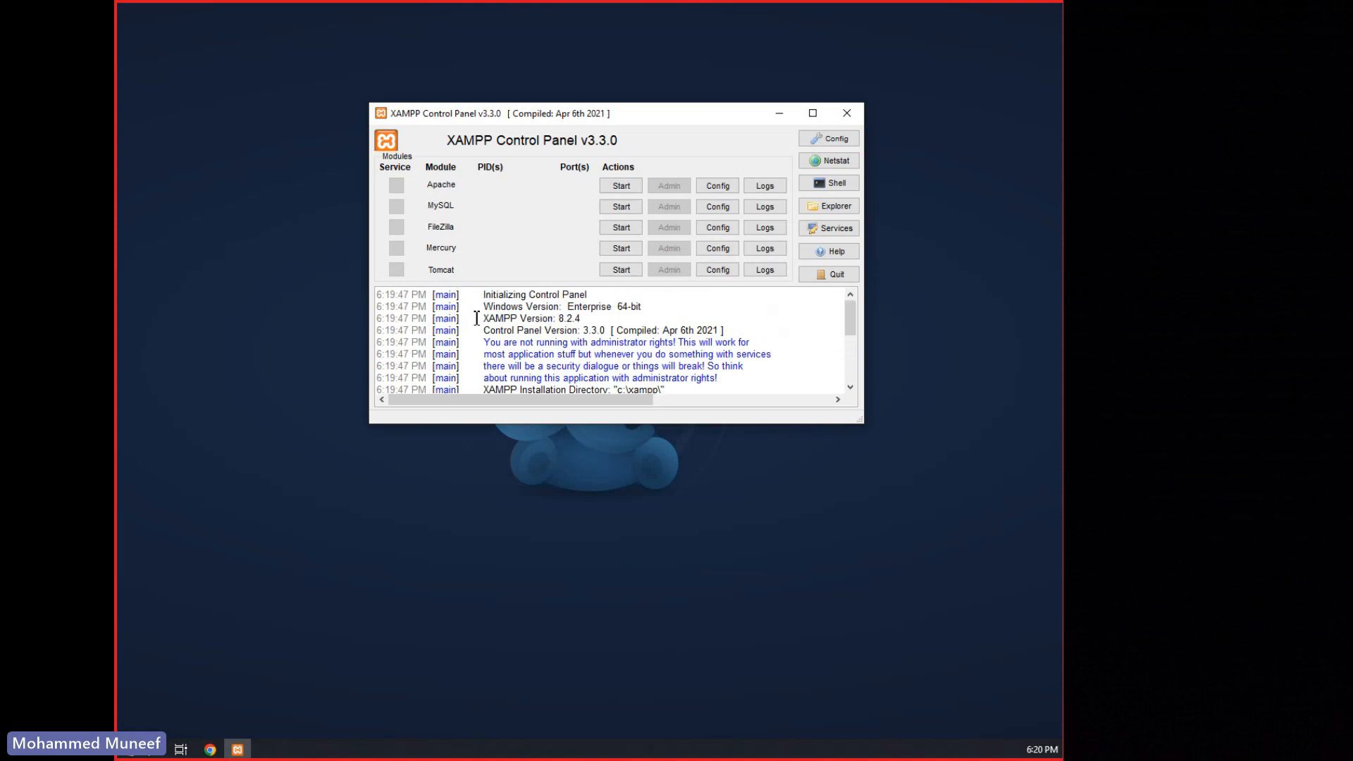
drag(861, 421, 883, 524)
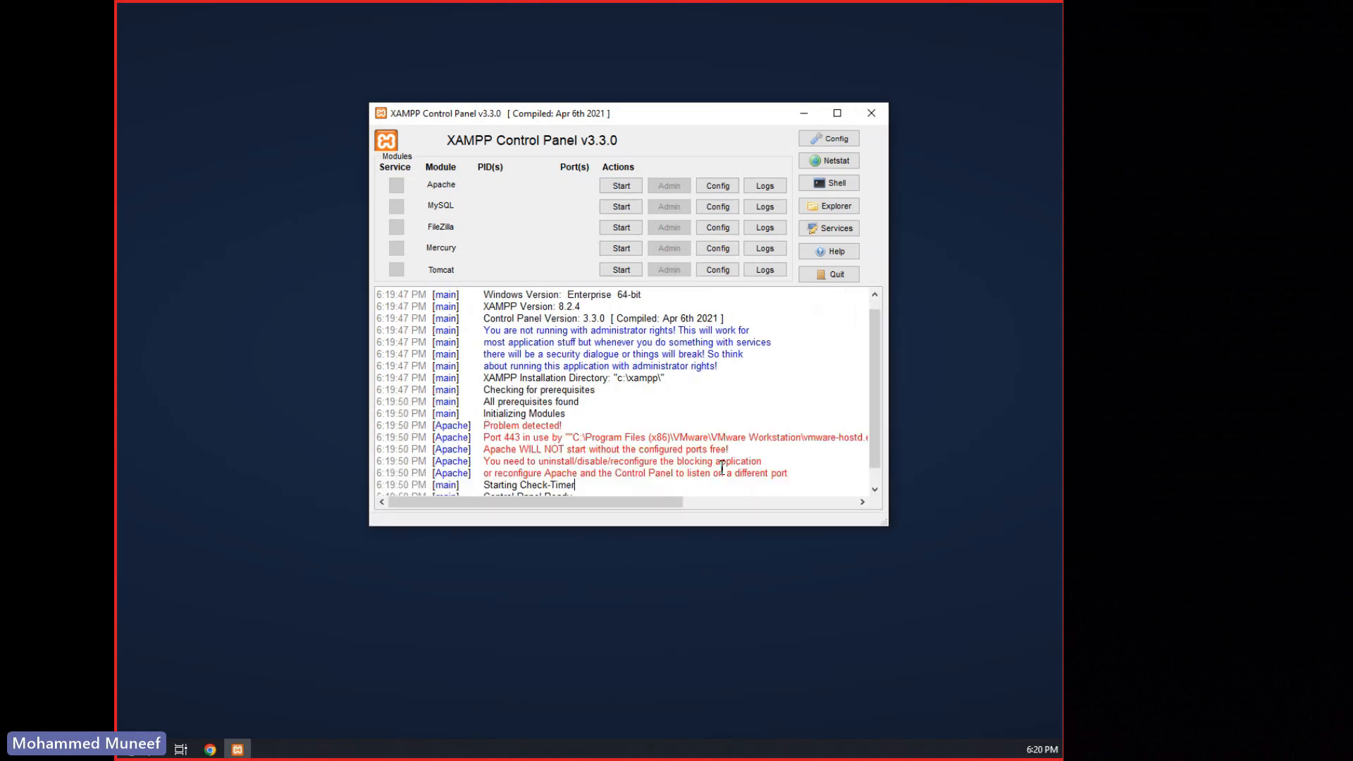
scroll(549, 337, up, 1)
scroll(549, 332, down, 1)
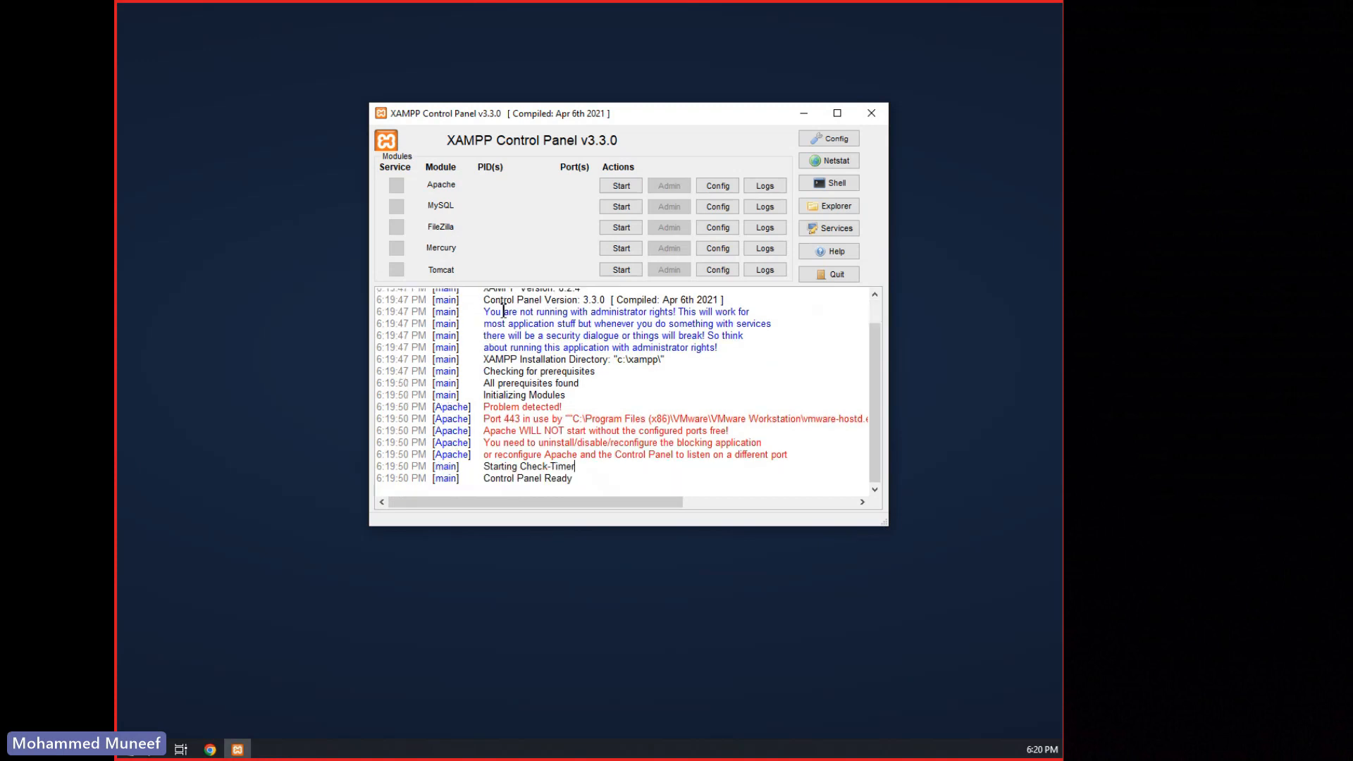
- Highlight and read the Apache problem lines in the Control Panel log
click(481, 410)
mouse_move(480, 410)
mouse_down()
mouse_move(797, 463)
mouse_move(495, 428)
mouse_move(485, 403)
mouse_up()
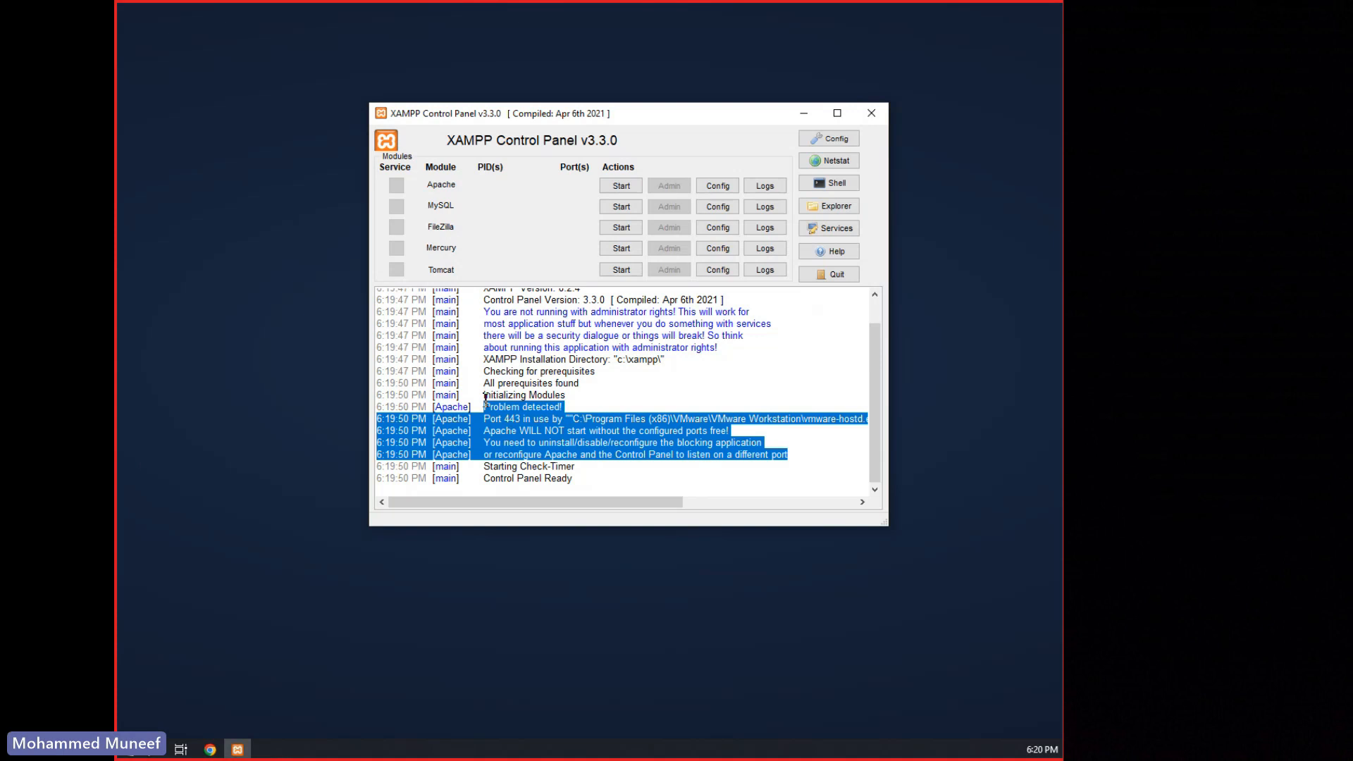
click(609, 468)
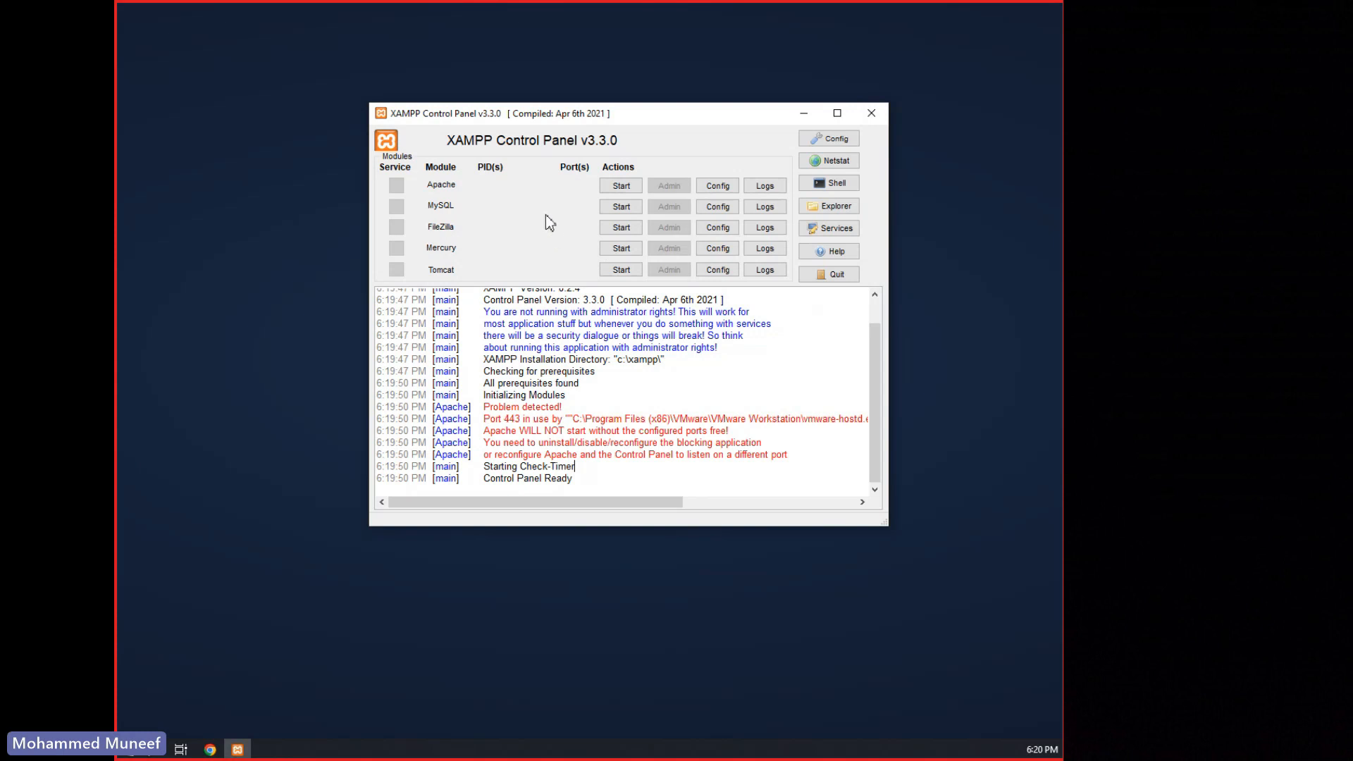
- Try to start the Apache module and examine its error and port messages in the log
click(618, 188)
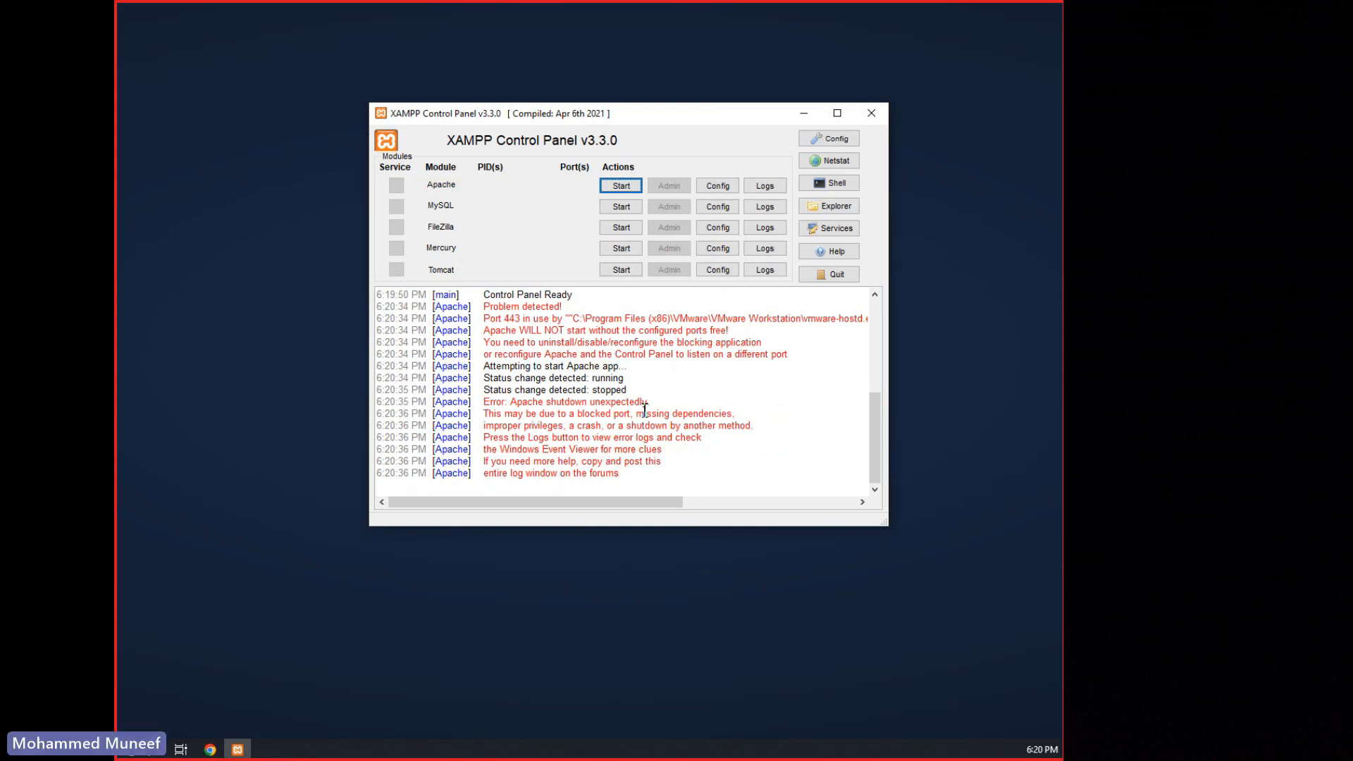
drag(637, 483, 483, 402)
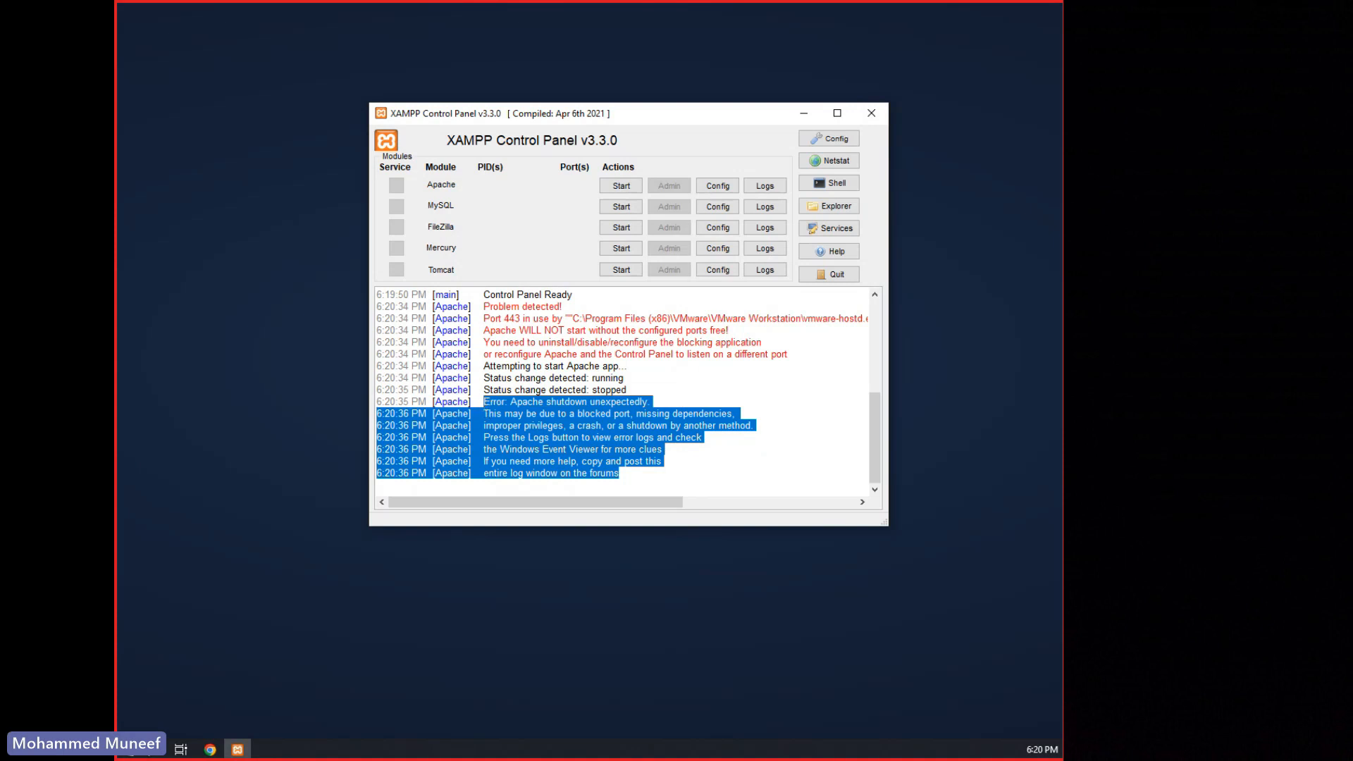
click(624, 379)
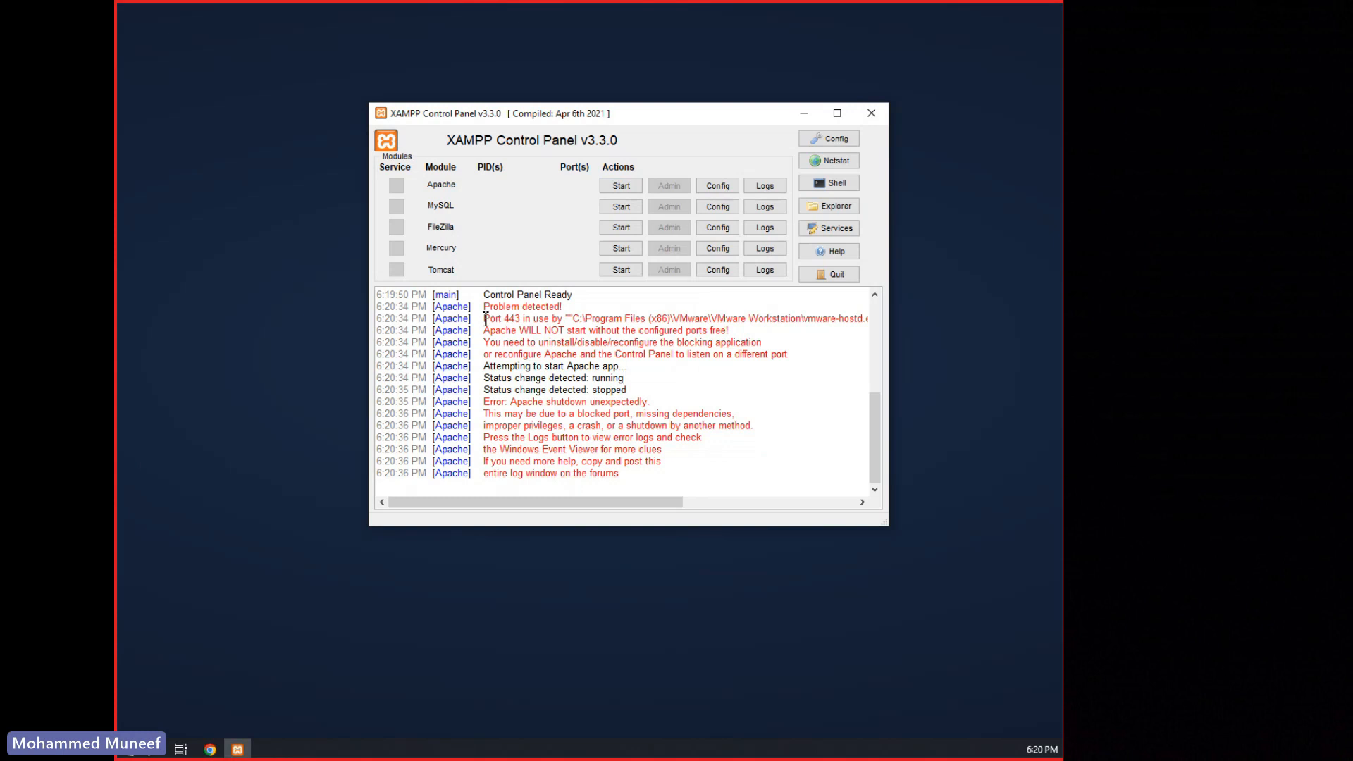
drag(485, 318, 523, 318)
drag(783, 318, 740, 332)
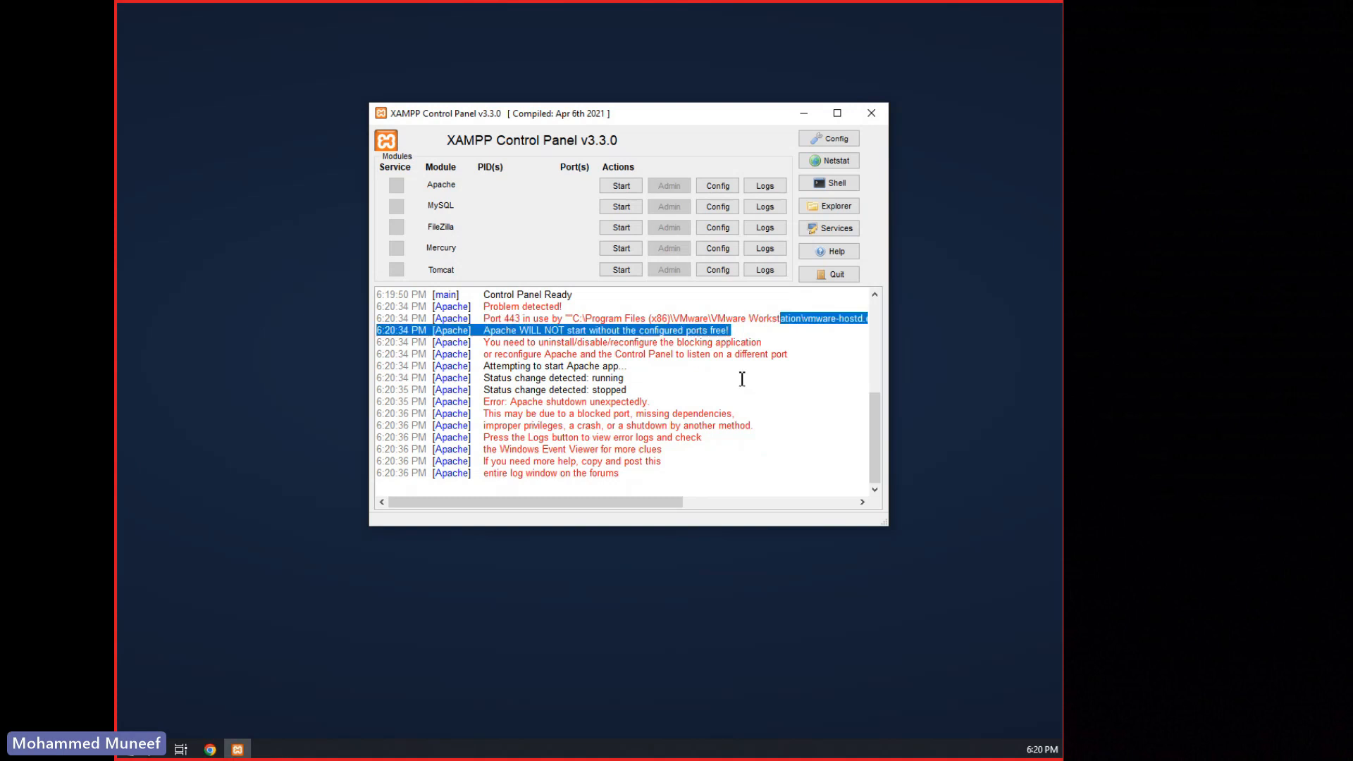
click(721, 343)
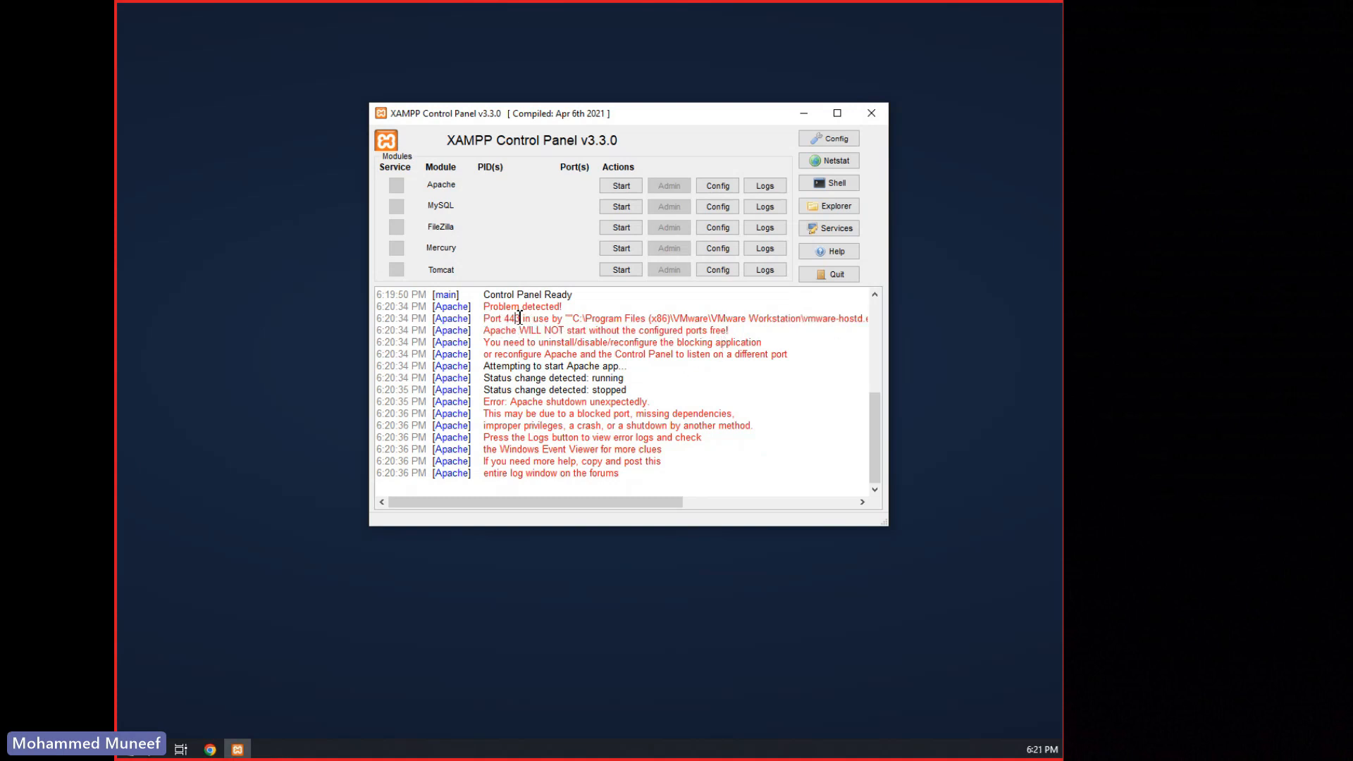
- Open Apache's httpd-ssl.conf configuration file and maximize its window
click(726, 192)
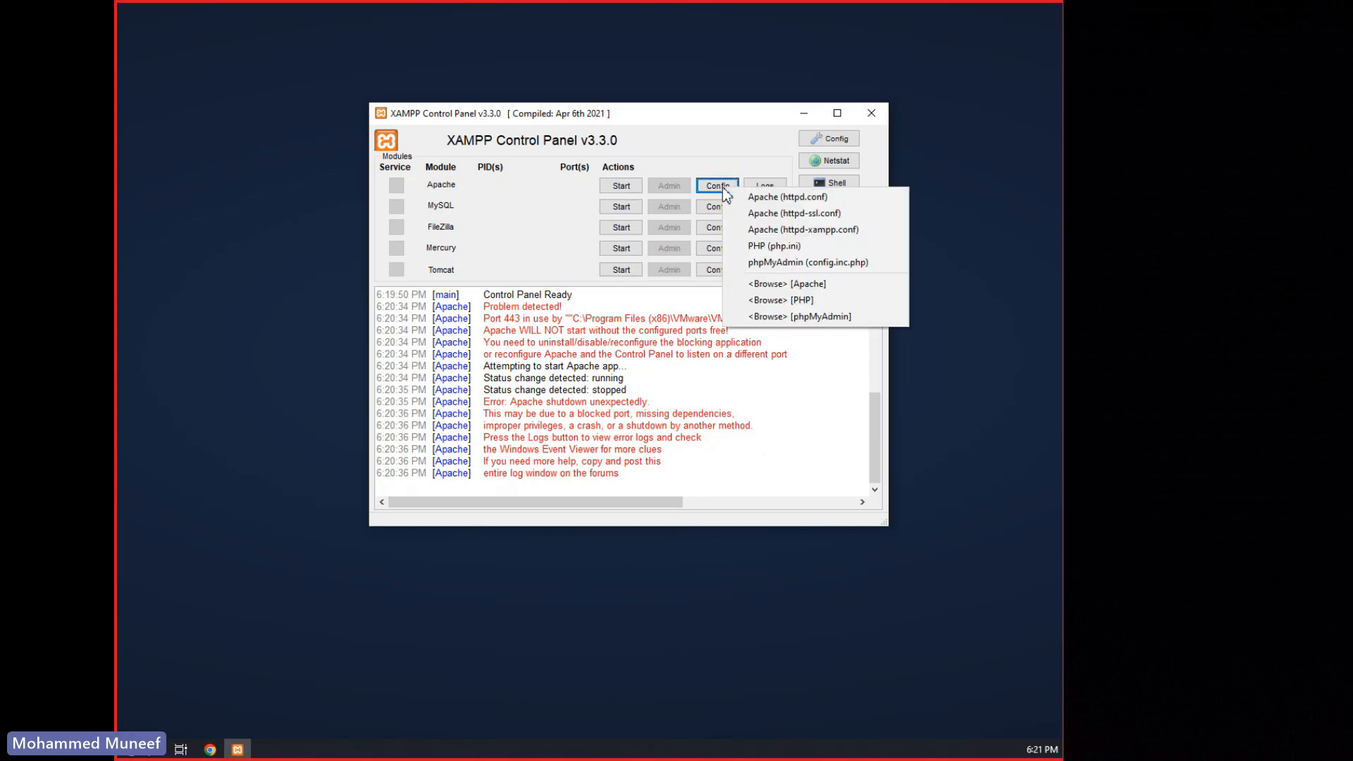
click(819, 215)
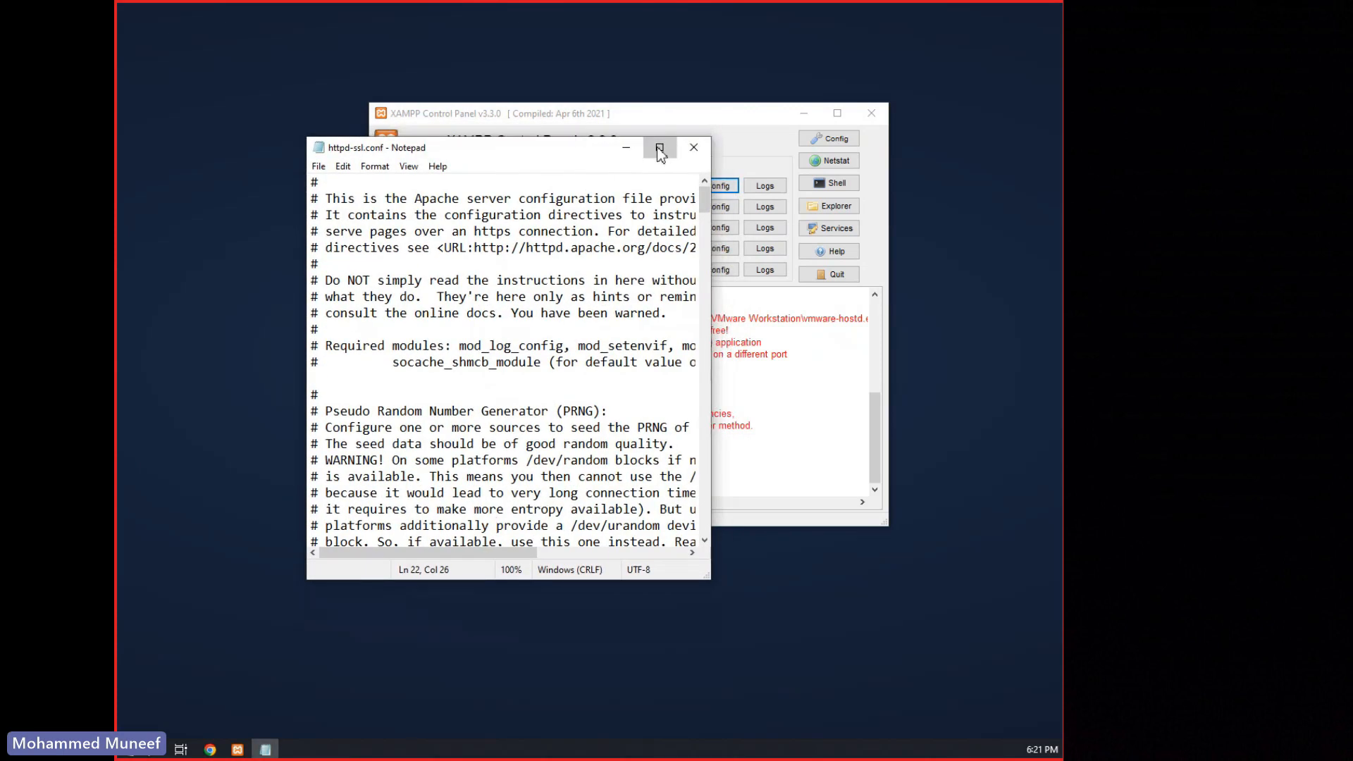
click(660, 149)
- Set the Listen directive's port to 4431 in httpd-ssl.conf
click(208, 613)
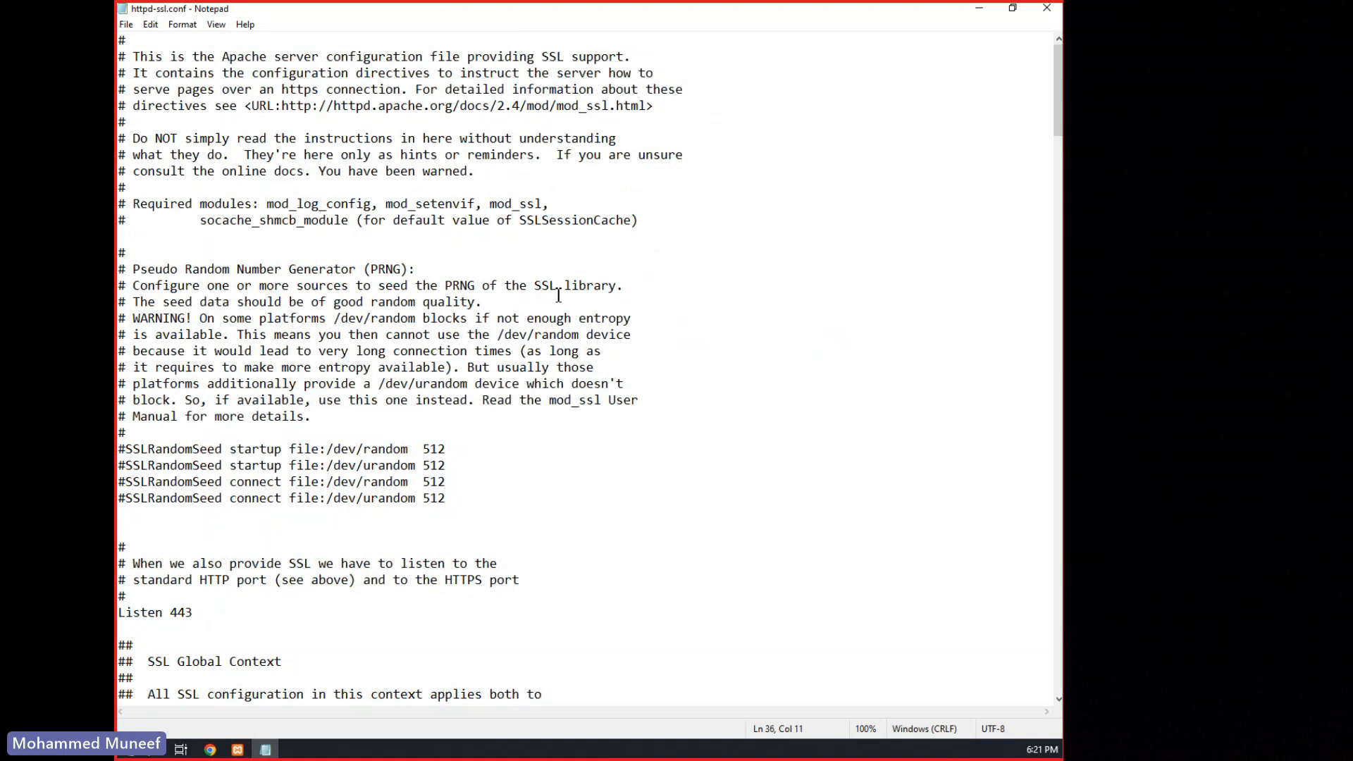
scroll(559, 296, down, 5)
scroll(488, 270, down, 4)
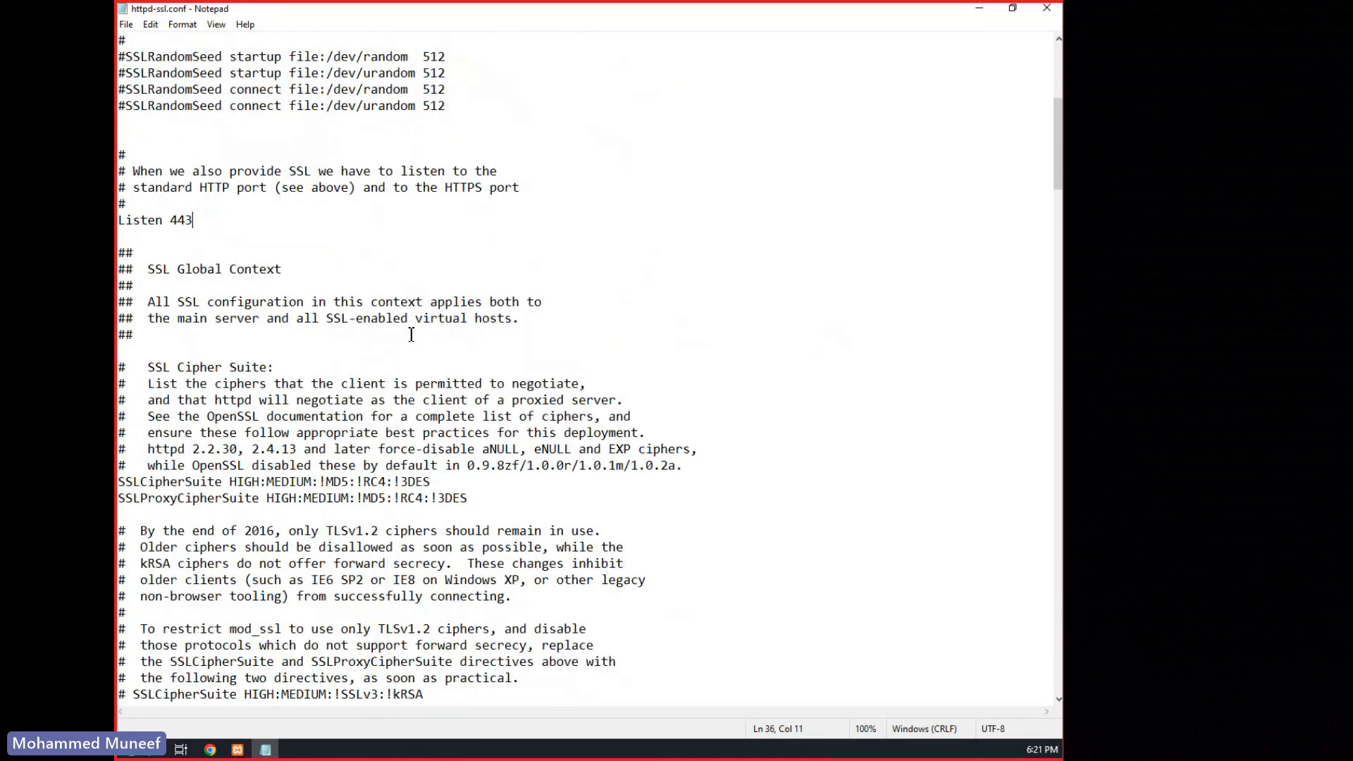
scroll(402, 331, up, 5)
scroll(403, 330, up, 4)
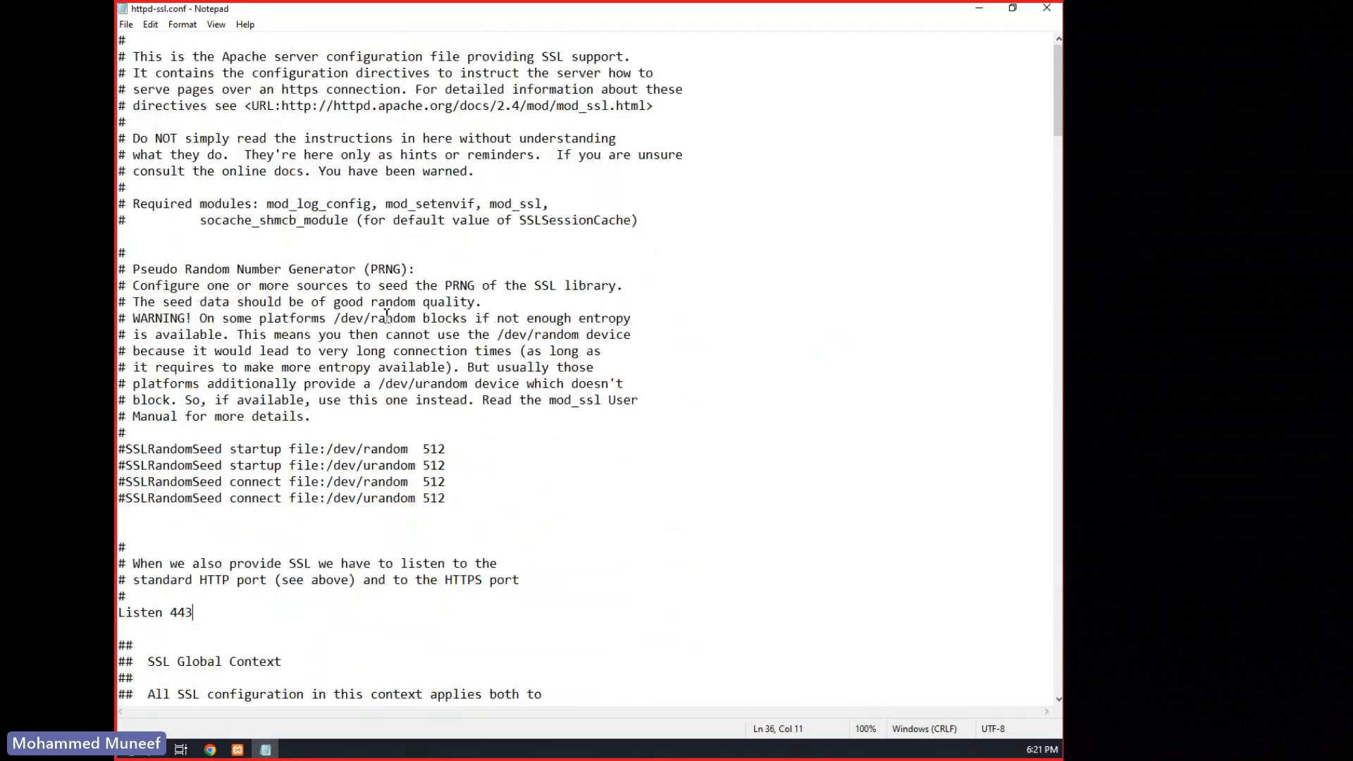
scroll(223, 493, down, 3)
text(1)
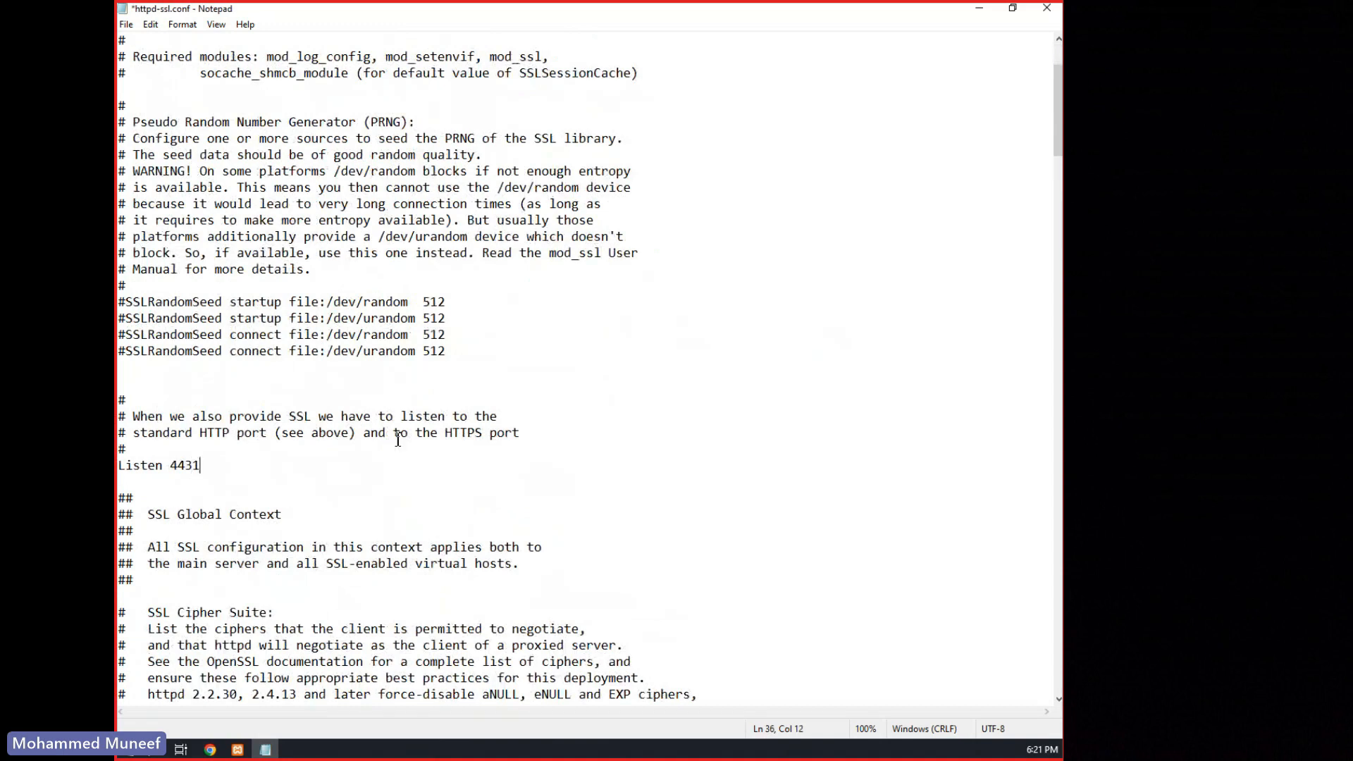
scroll(398, 440, down, 4)
scroll(396, 433, down, 4)
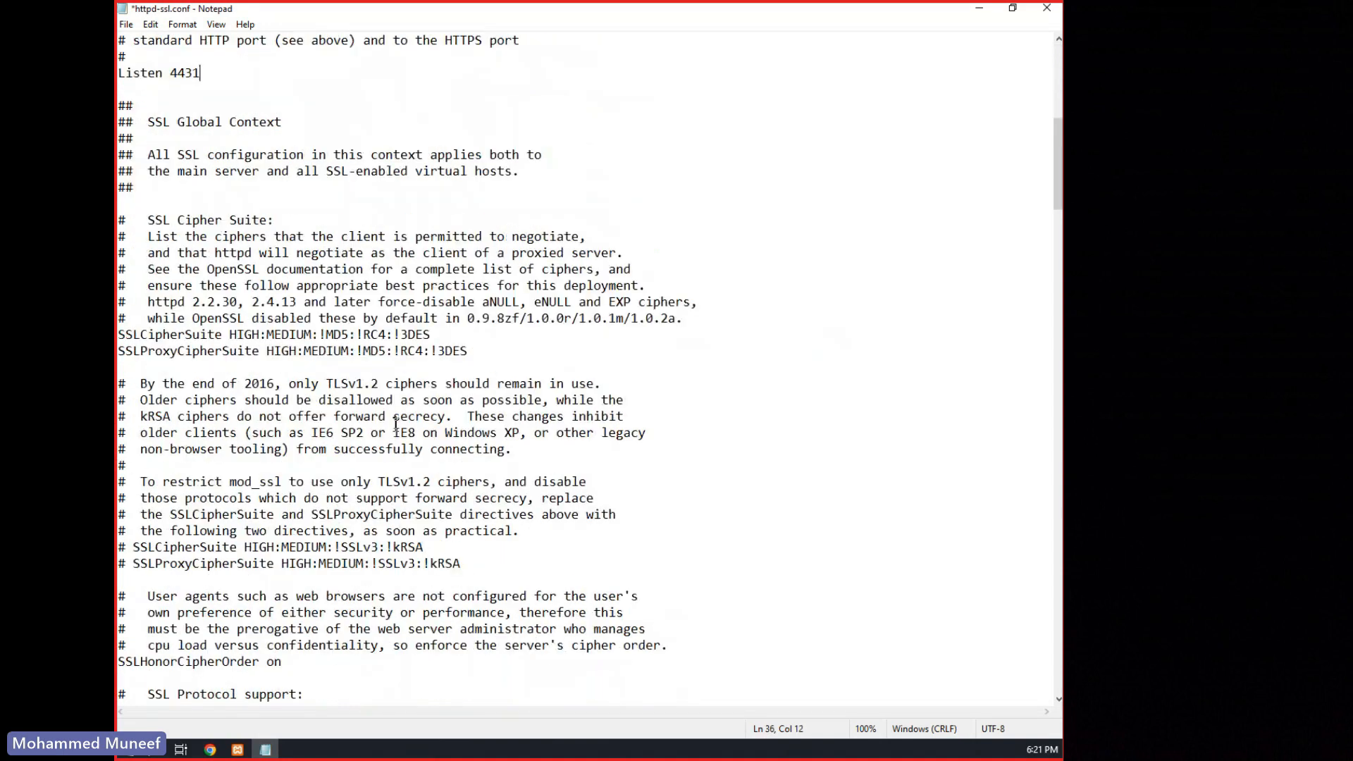
scroll(395, 424, down, 8)
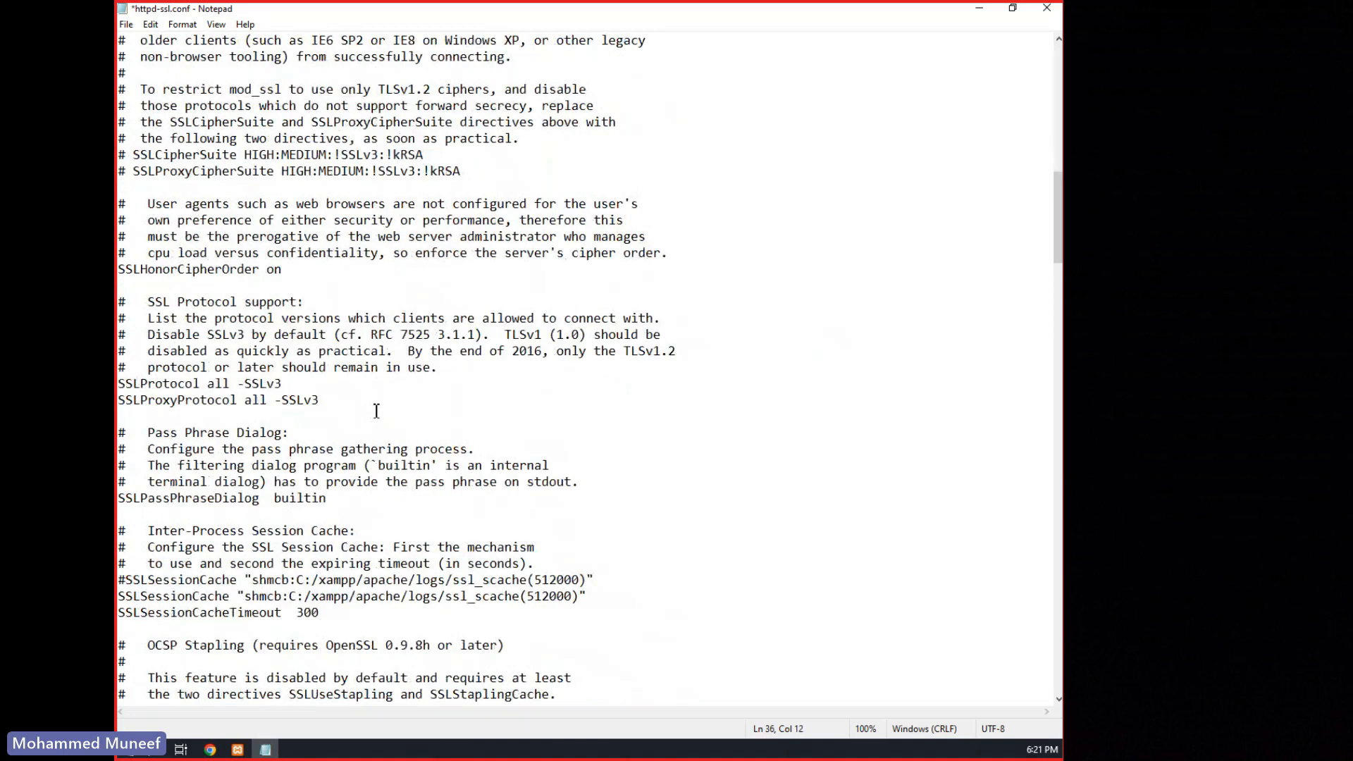
scroll(377, 411, down, 13)
click(346, 498)
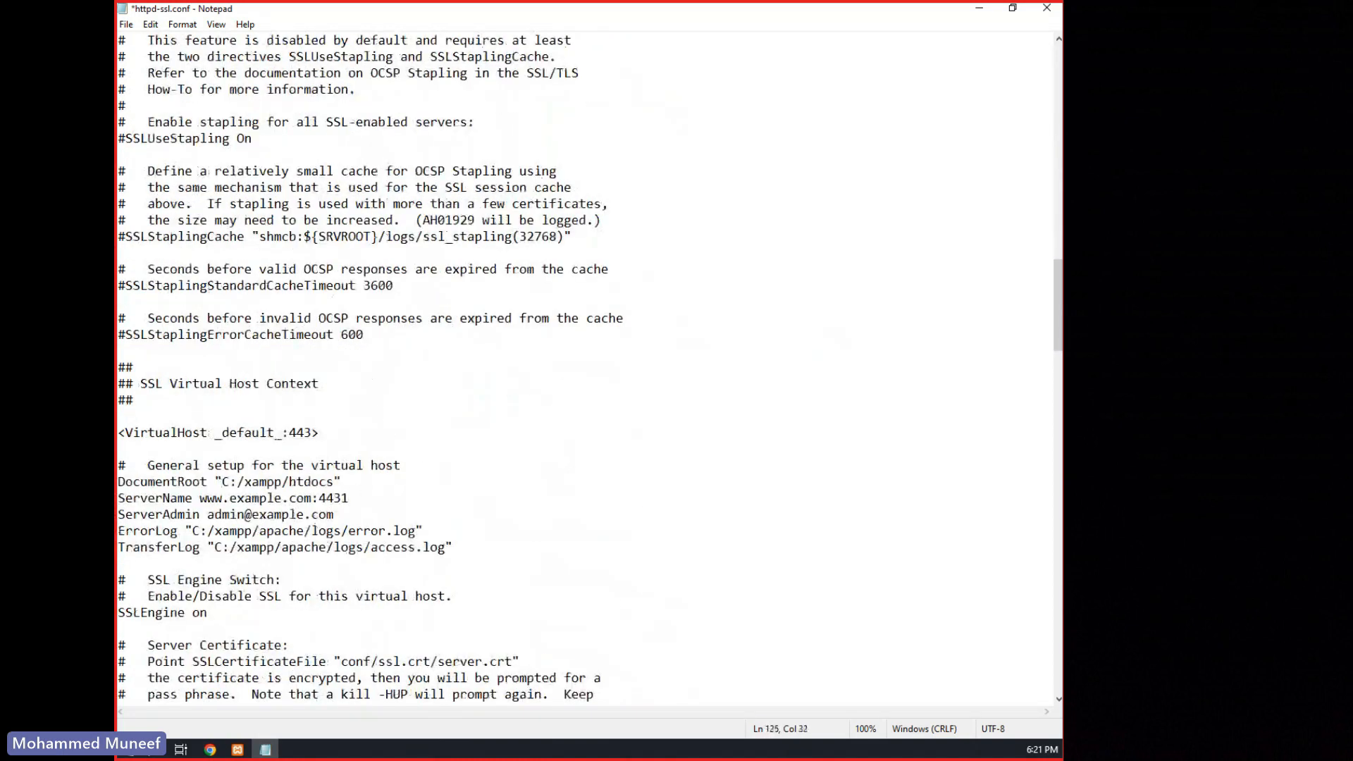
- Search the file for 443 and enable the match case and wrap around options
scroll(372, 393, down, 20)
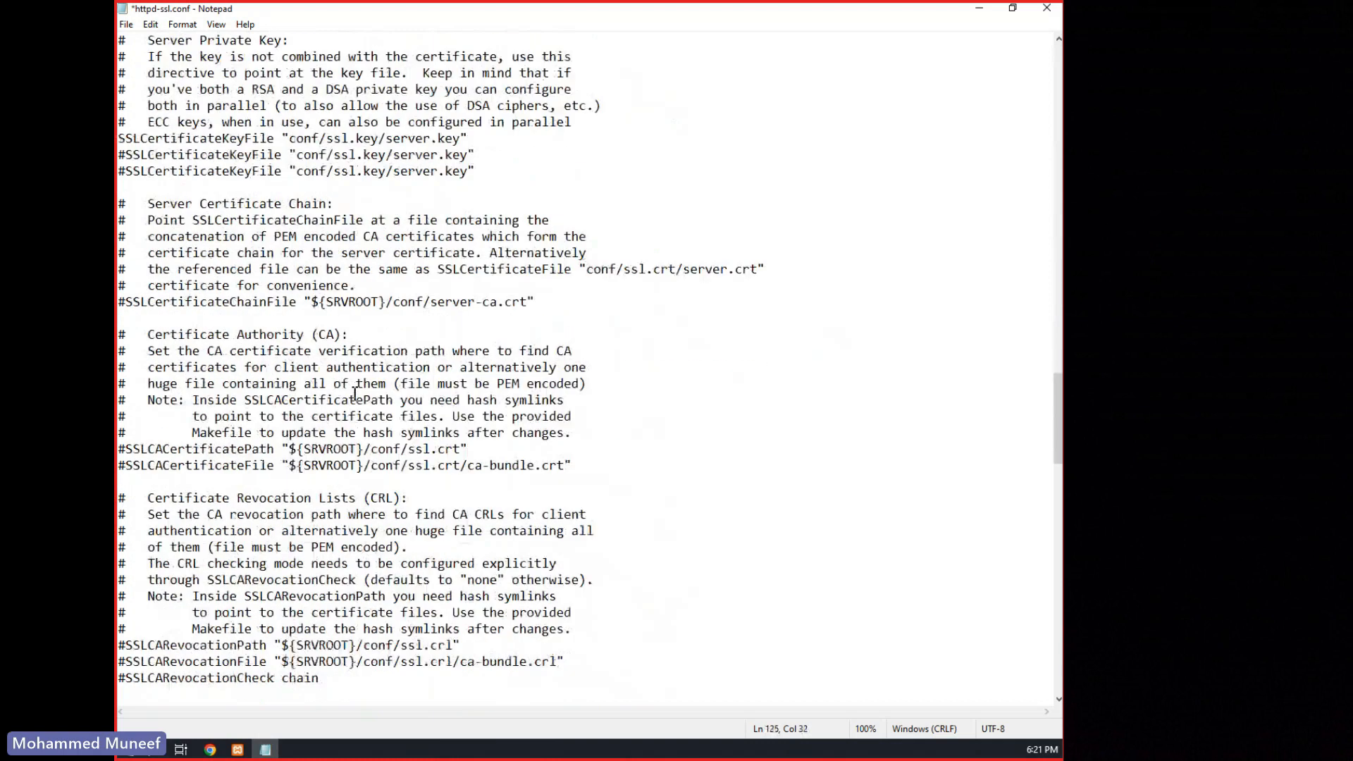
scroll(356, 392, down, 4)
click(502, 485)
key(ctrl+f)
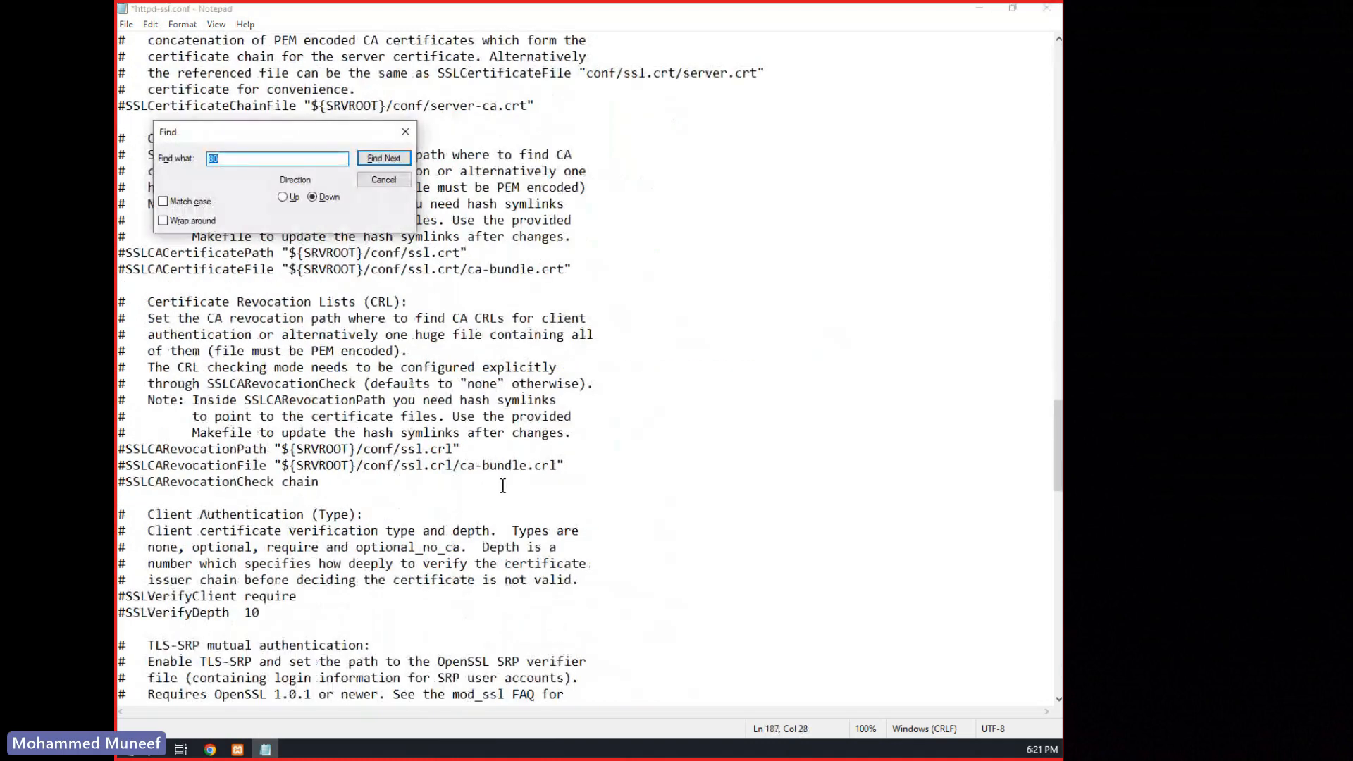
text(443)
click(372, 159)
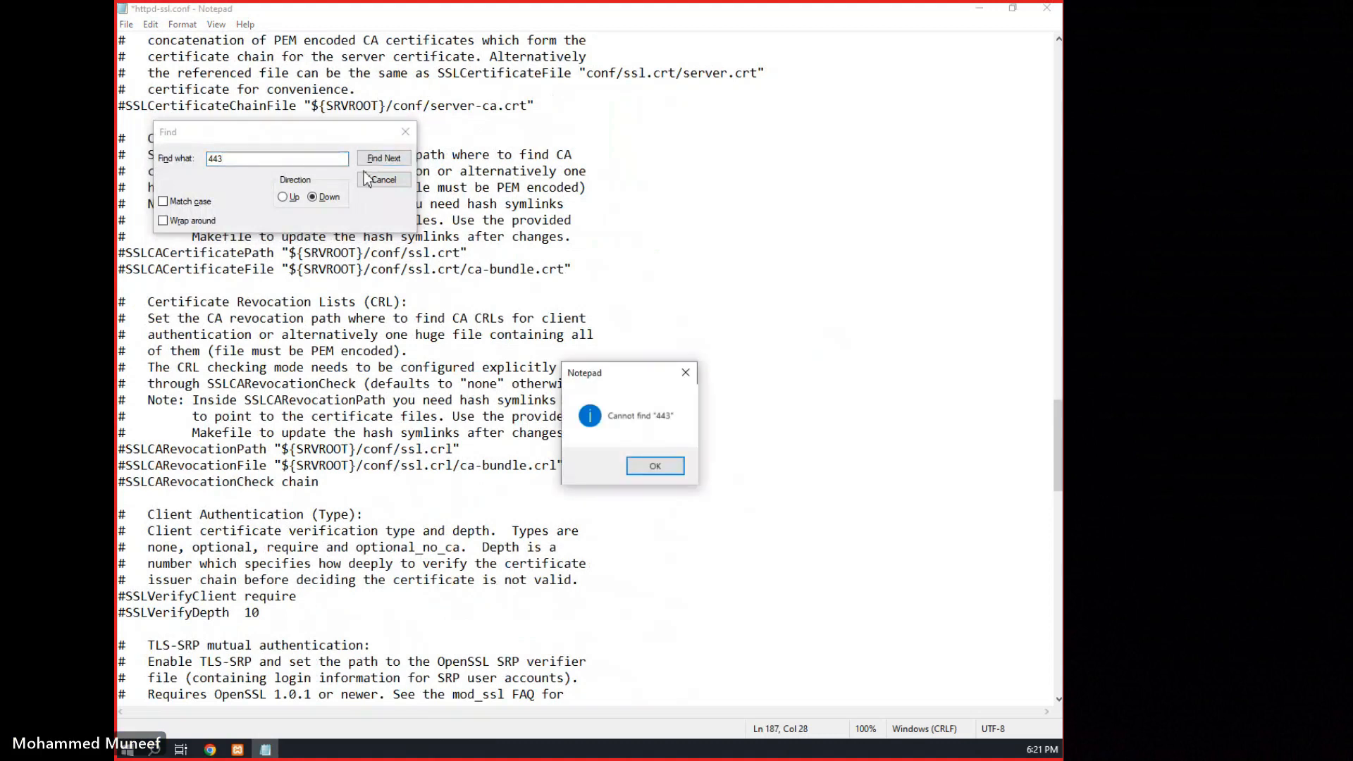
click(652, 467)
click(187, 202)
click(190, 221)
- Step through the 443 occurrences, set the VirtualHost _default_ port to 4431, and look for the next occurrence
click(372, 160)
click(372, 159)
click(372, 160)
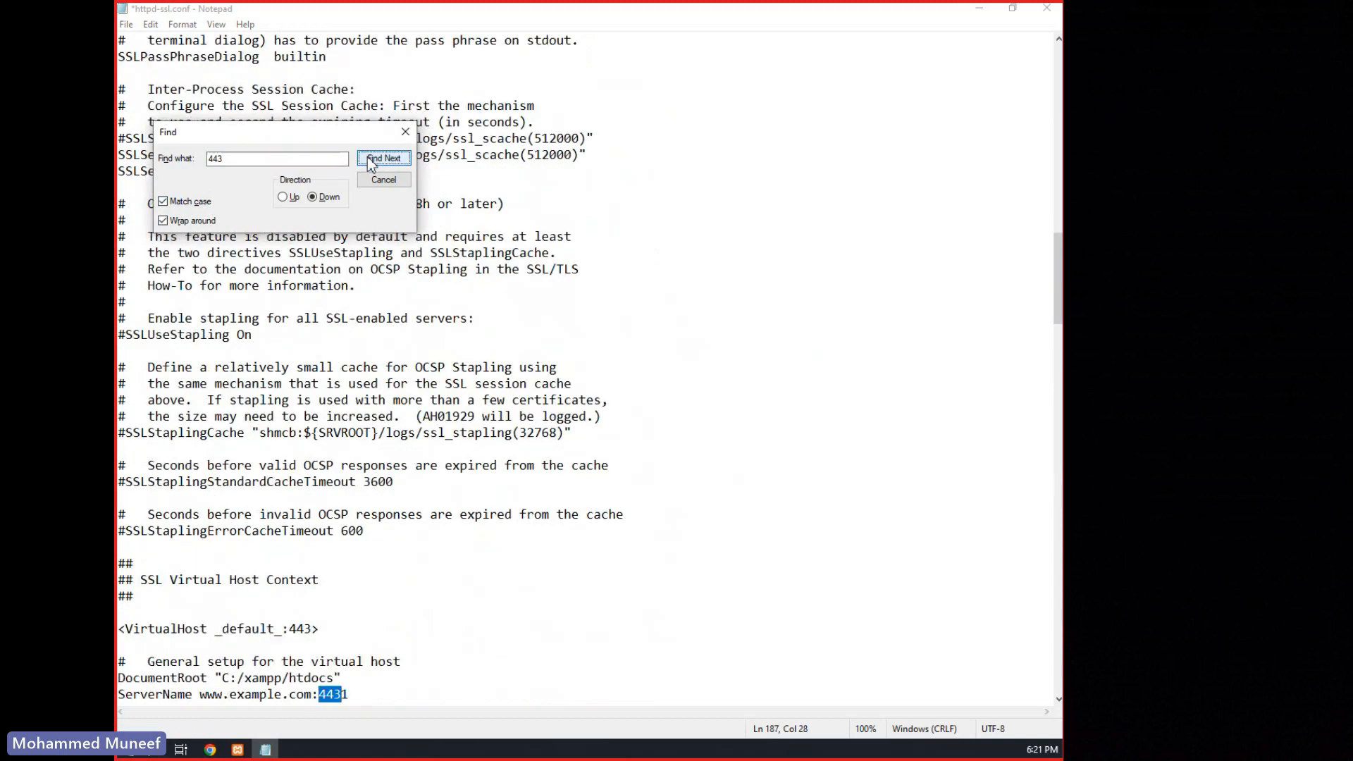
click(371, 160)
click(372, 160)
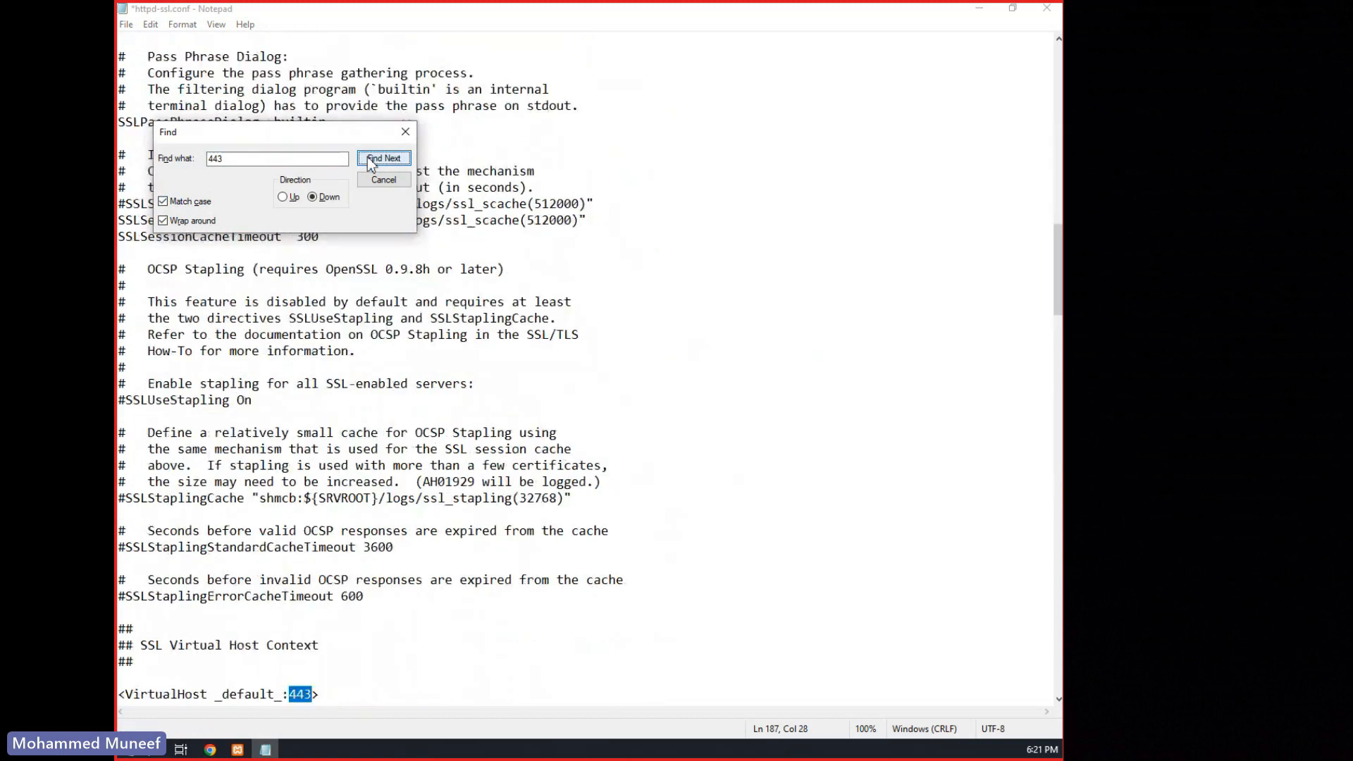
click(311, 694)
text(1)
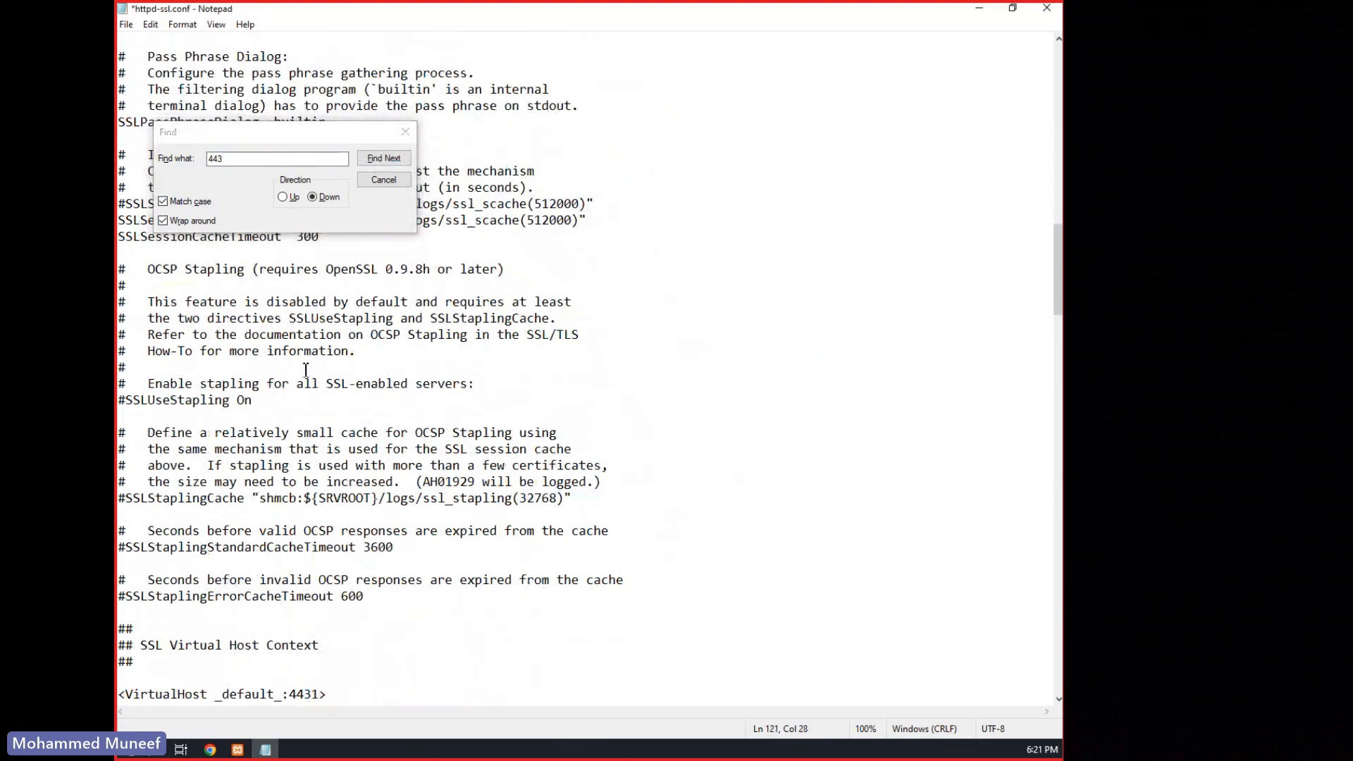
click(382, 159)
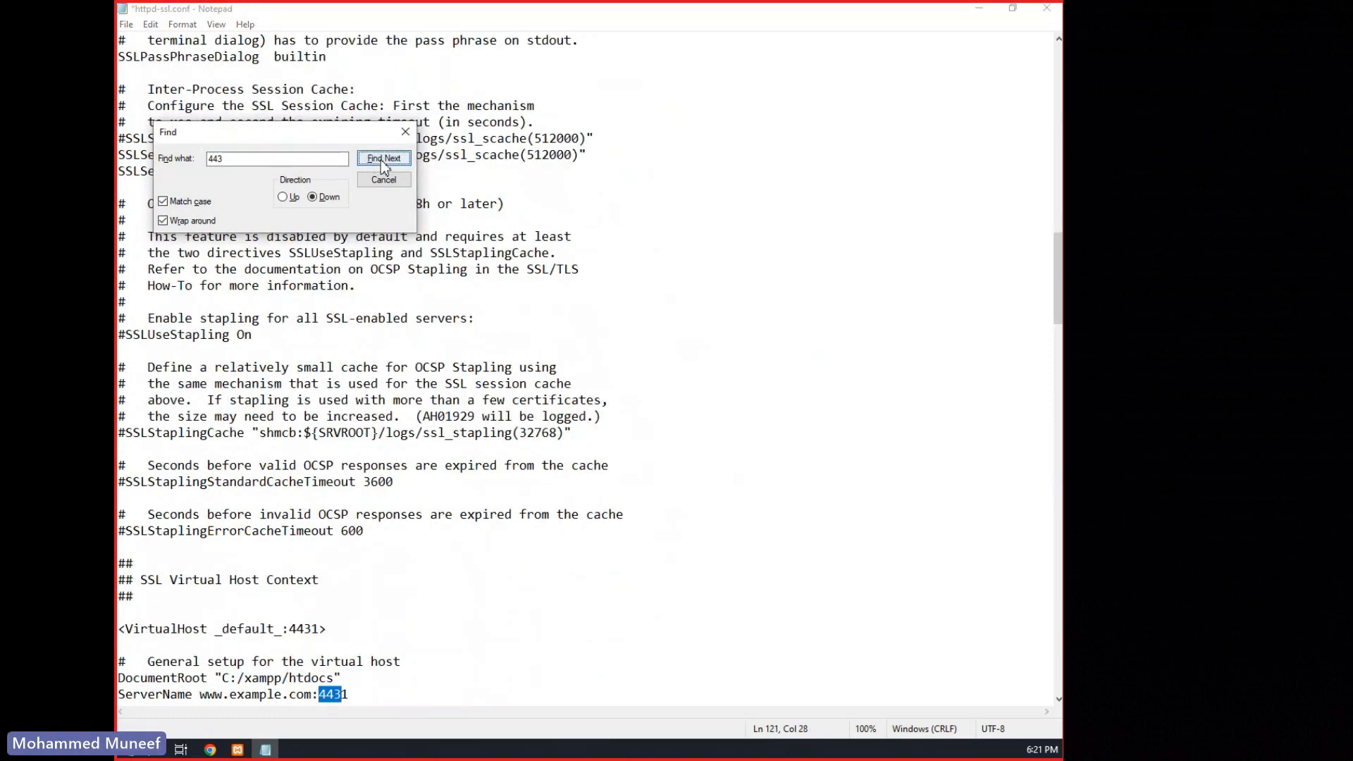
- Finish checking the 443 occurrences, save and close httpd-ssl.conf, and start the Apache module
click(382, 159)
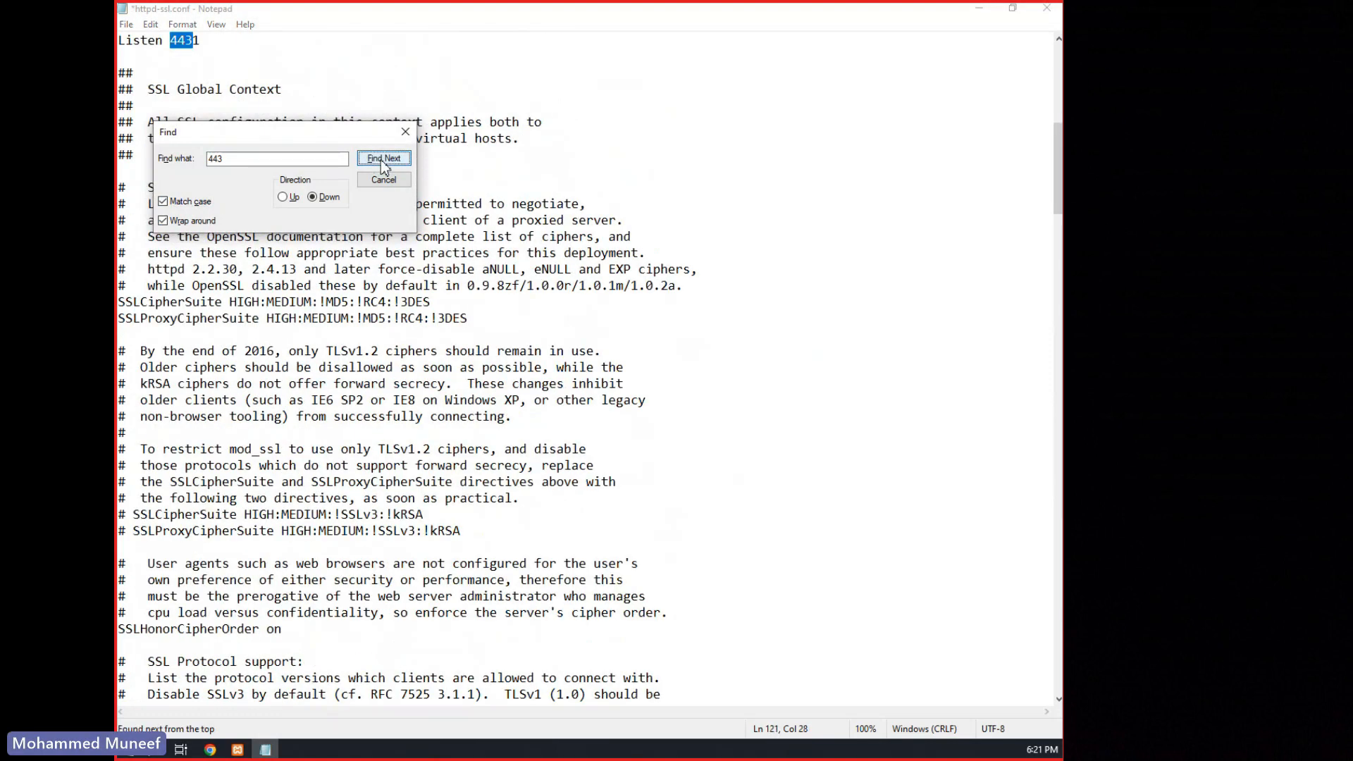
click(383, 159)
click(384, 179)
click(518, 346)
key(ctrl+s)
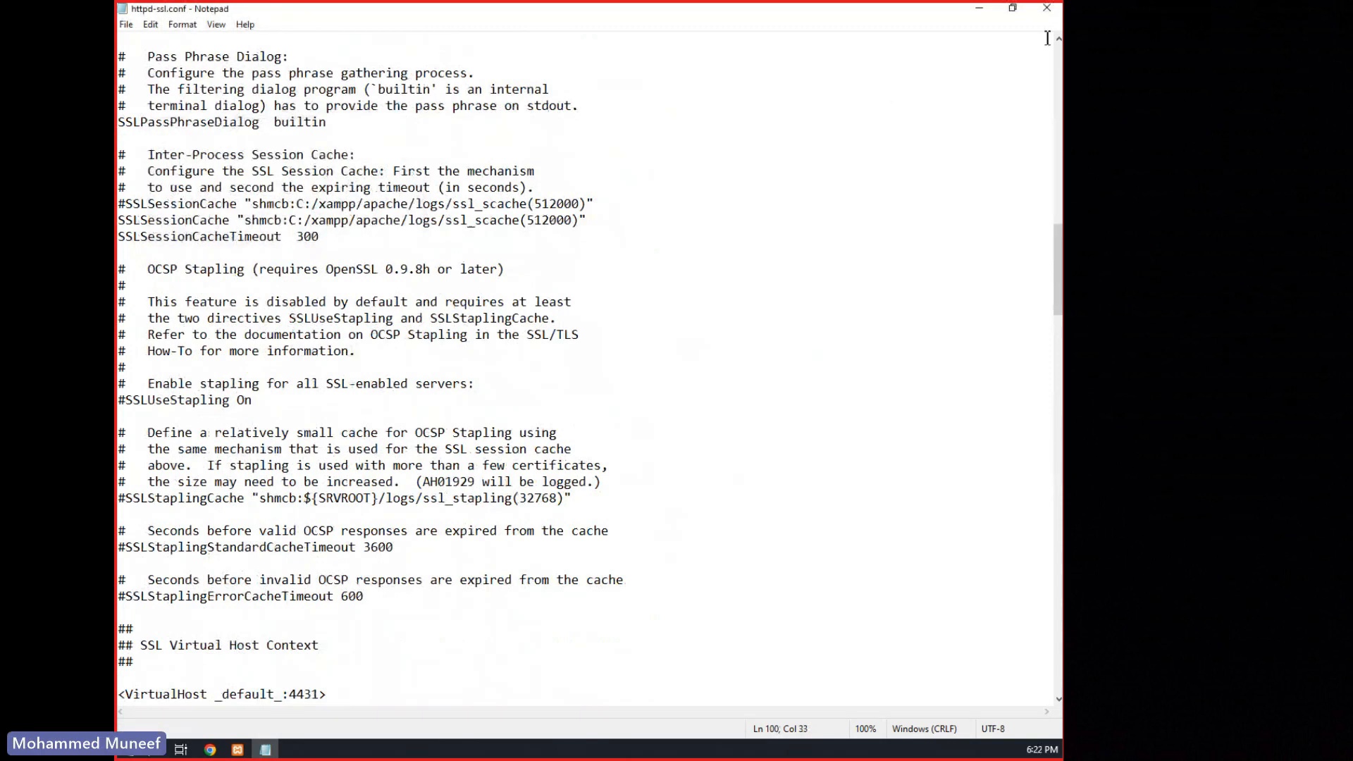
click(1047, 8)
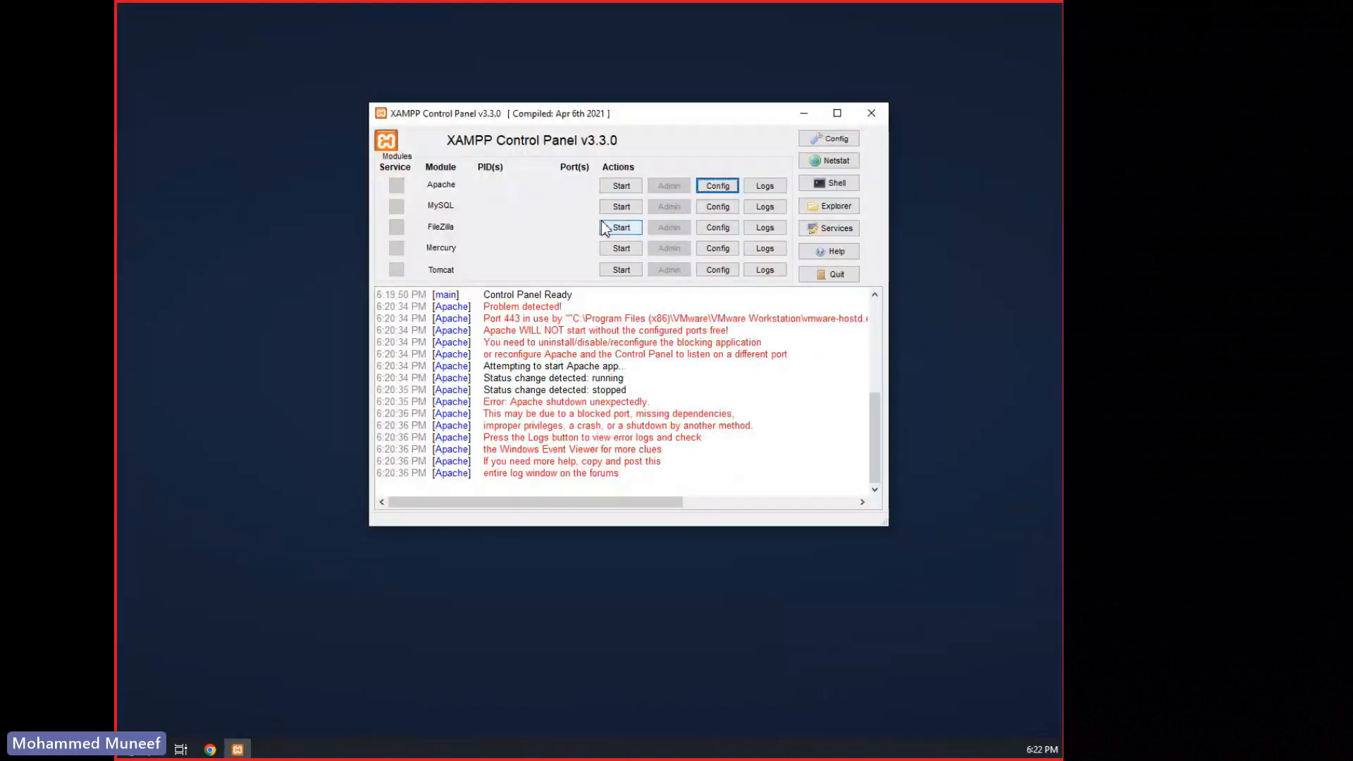
click(621, 185)
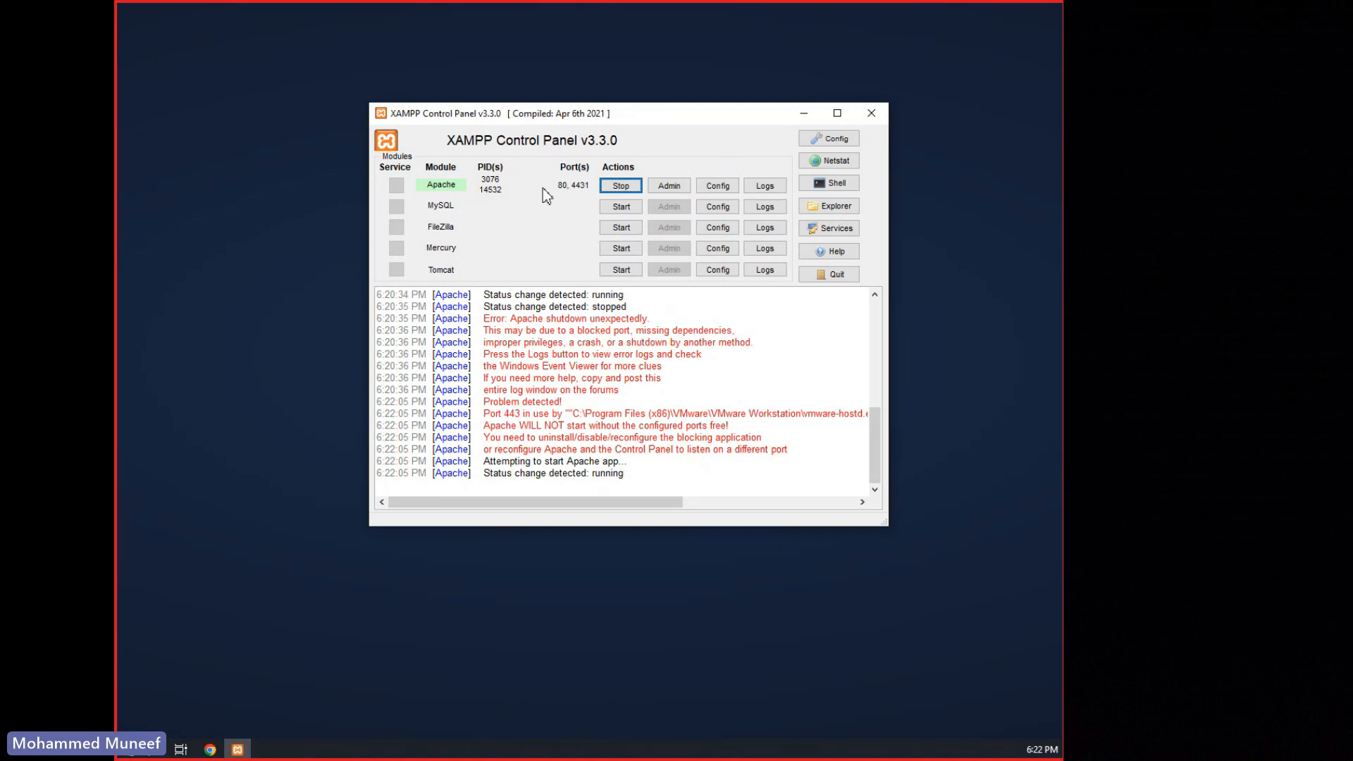
- Open Apache's httpd.conf configuration file from the XAMPP Control Panel and search it for 80
click(718, 187)
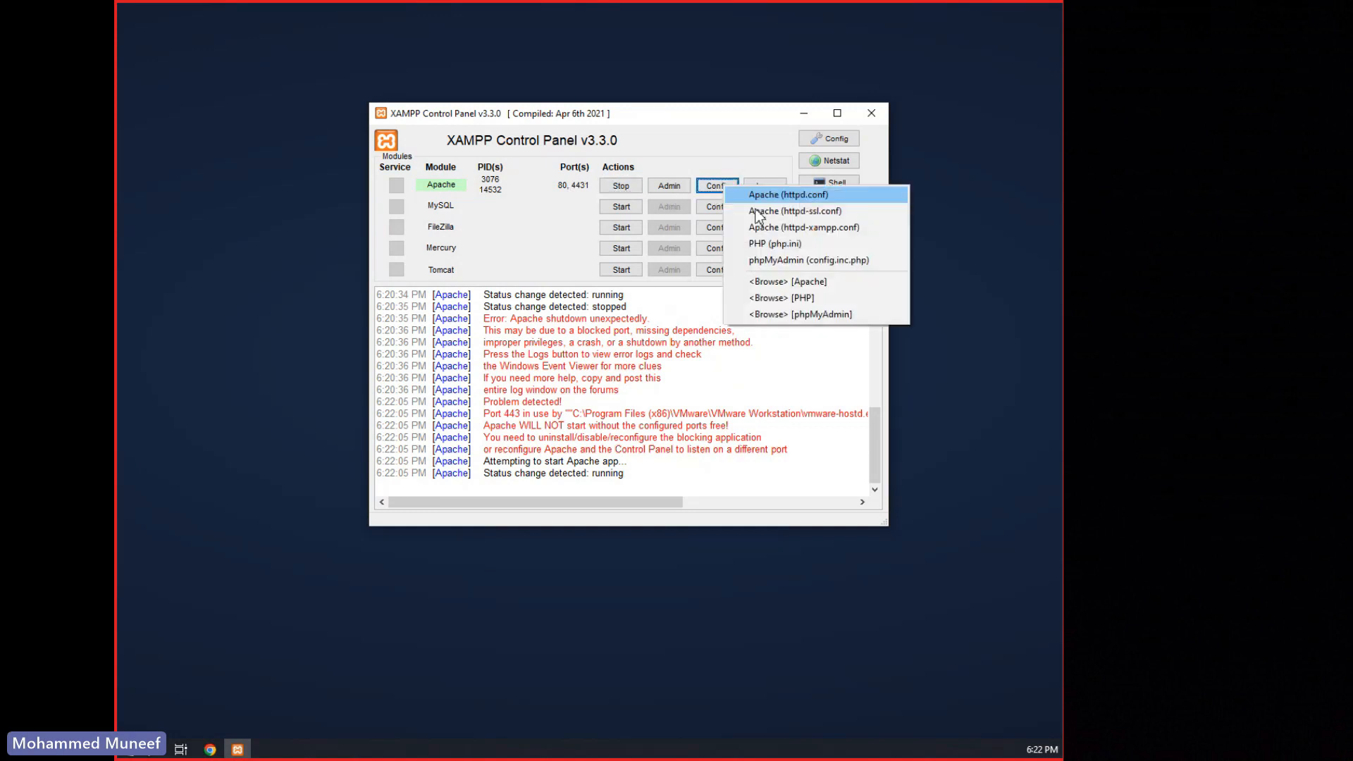
click(805, 198)
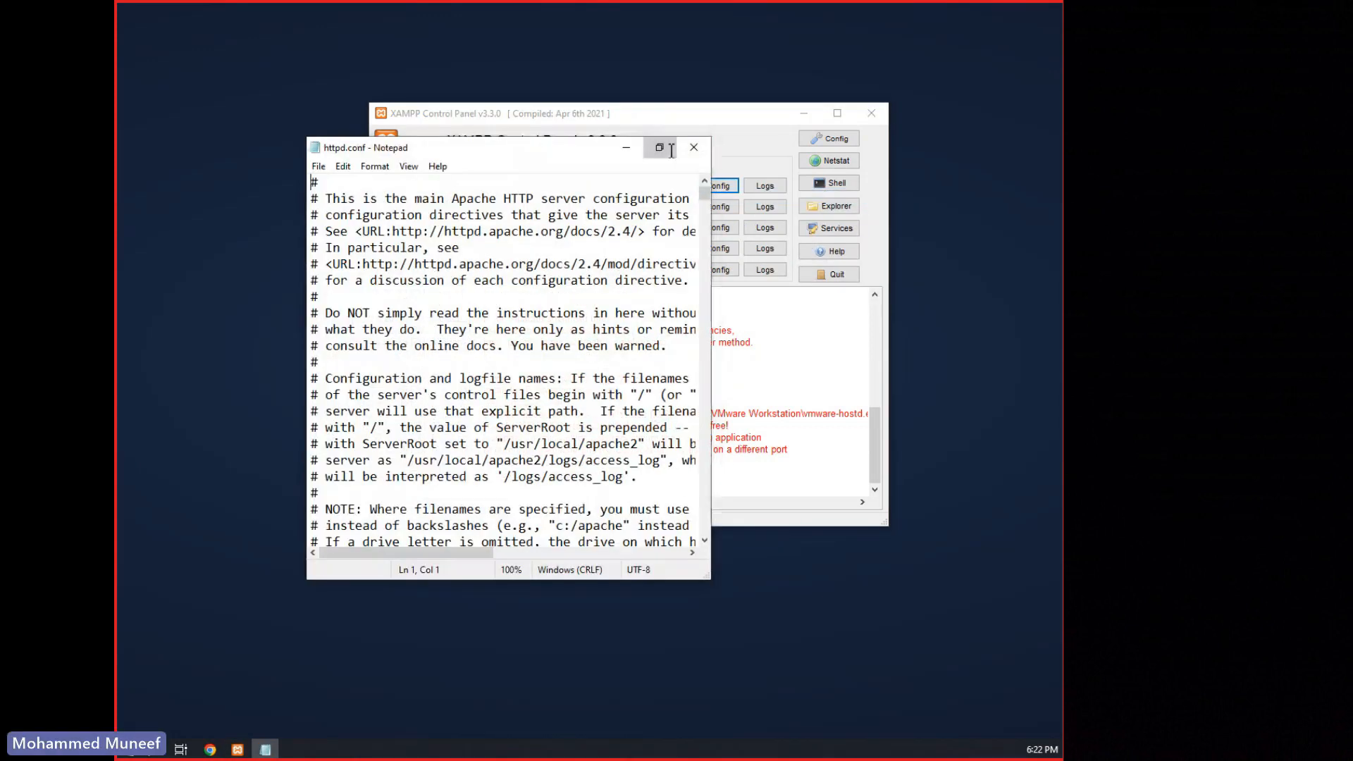
click(670, 148)
click(654, 218)
key(ctrl+f)
text(80)
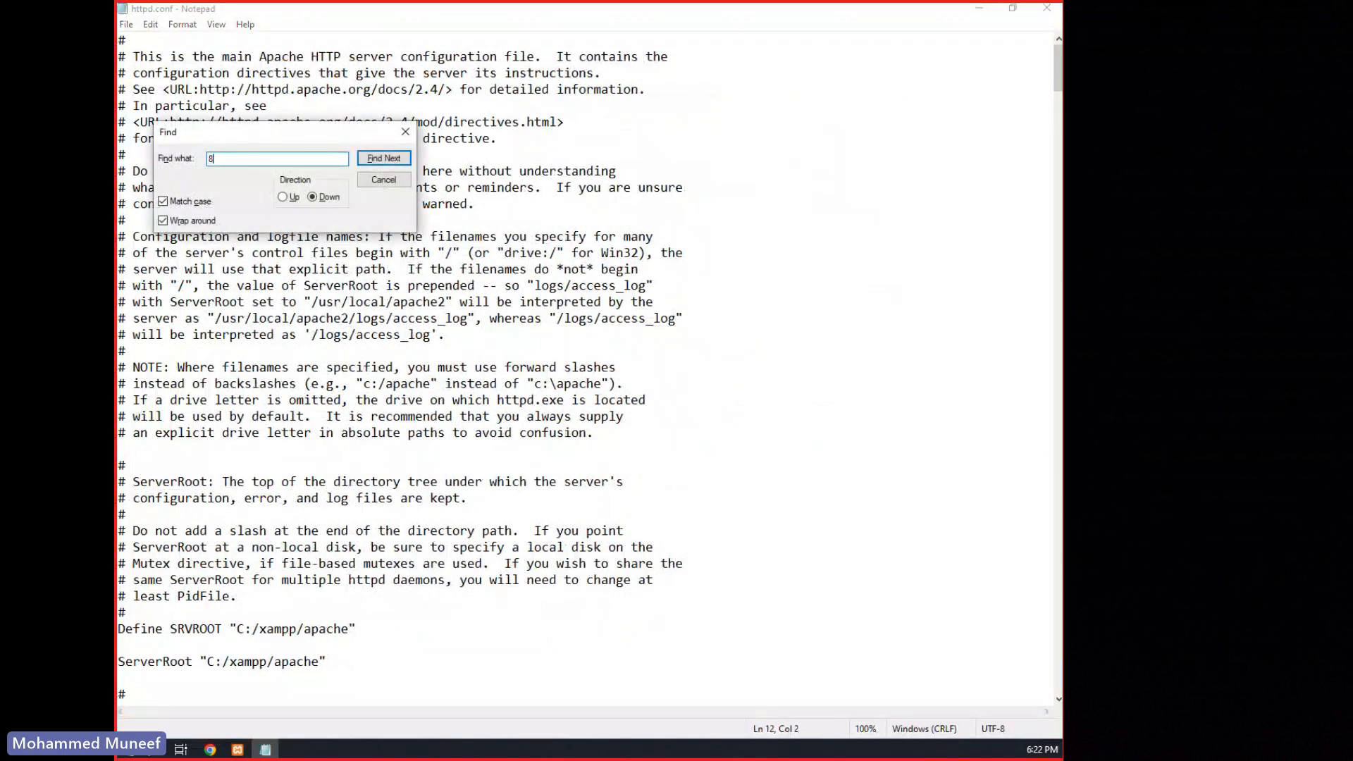
click(366, 160)
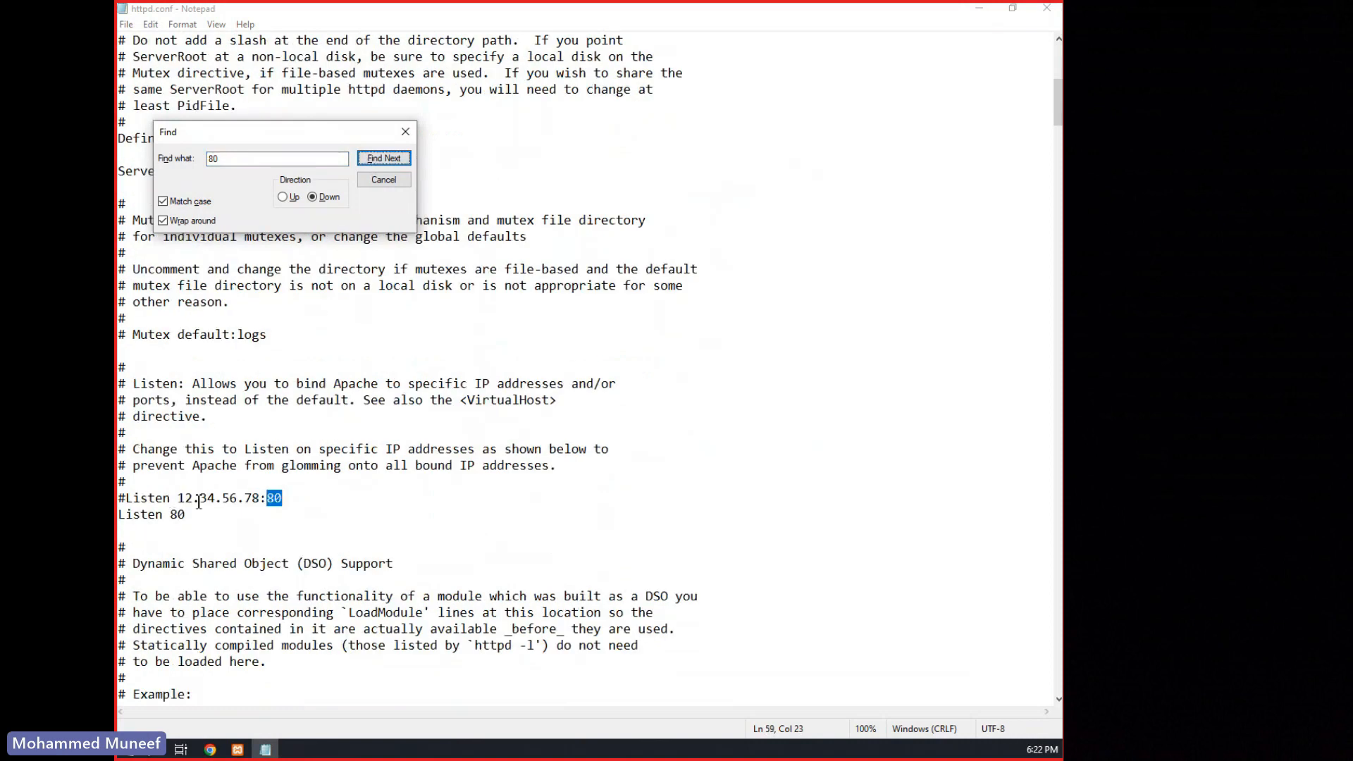
- Step through the occurrences of 80, examining the port in the Listen and ServerName localhost directives
click(310, 504)
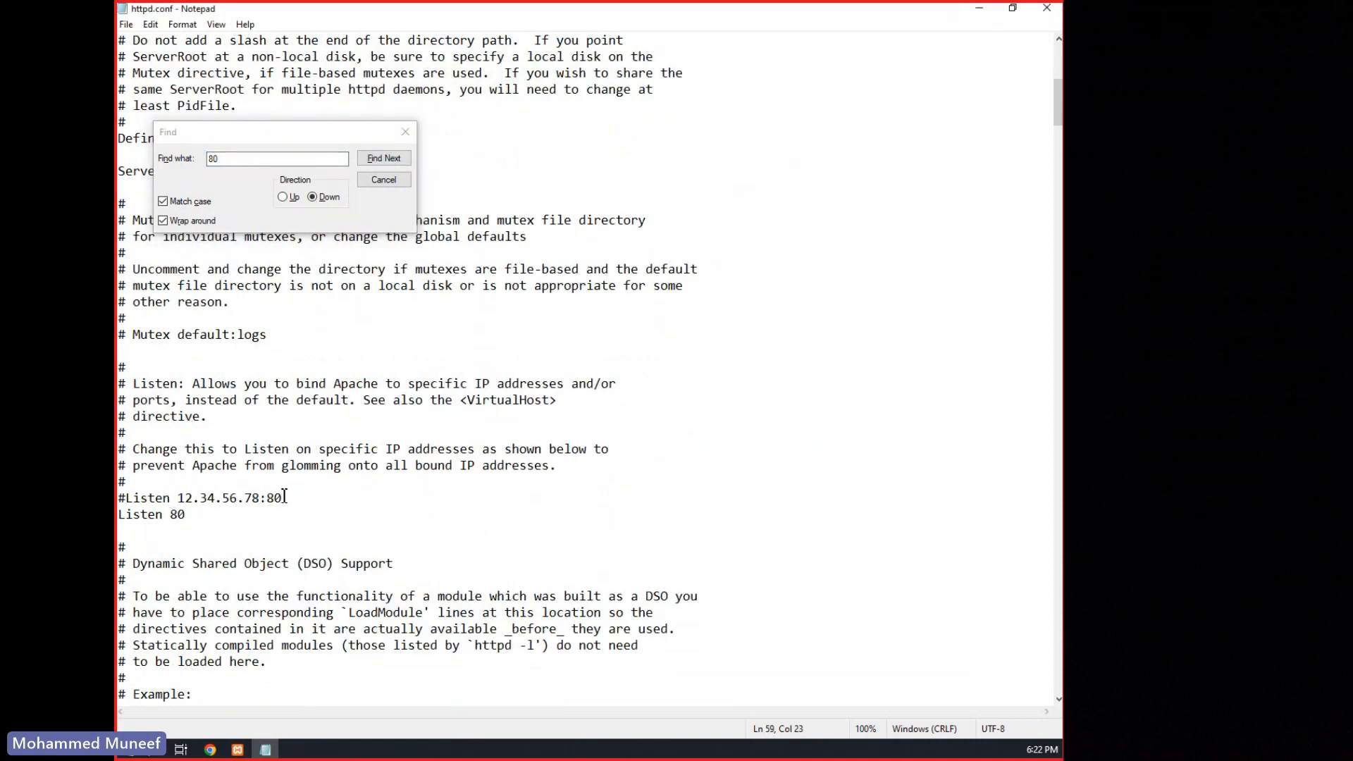
double_click(191, 515)
click(385, 158)
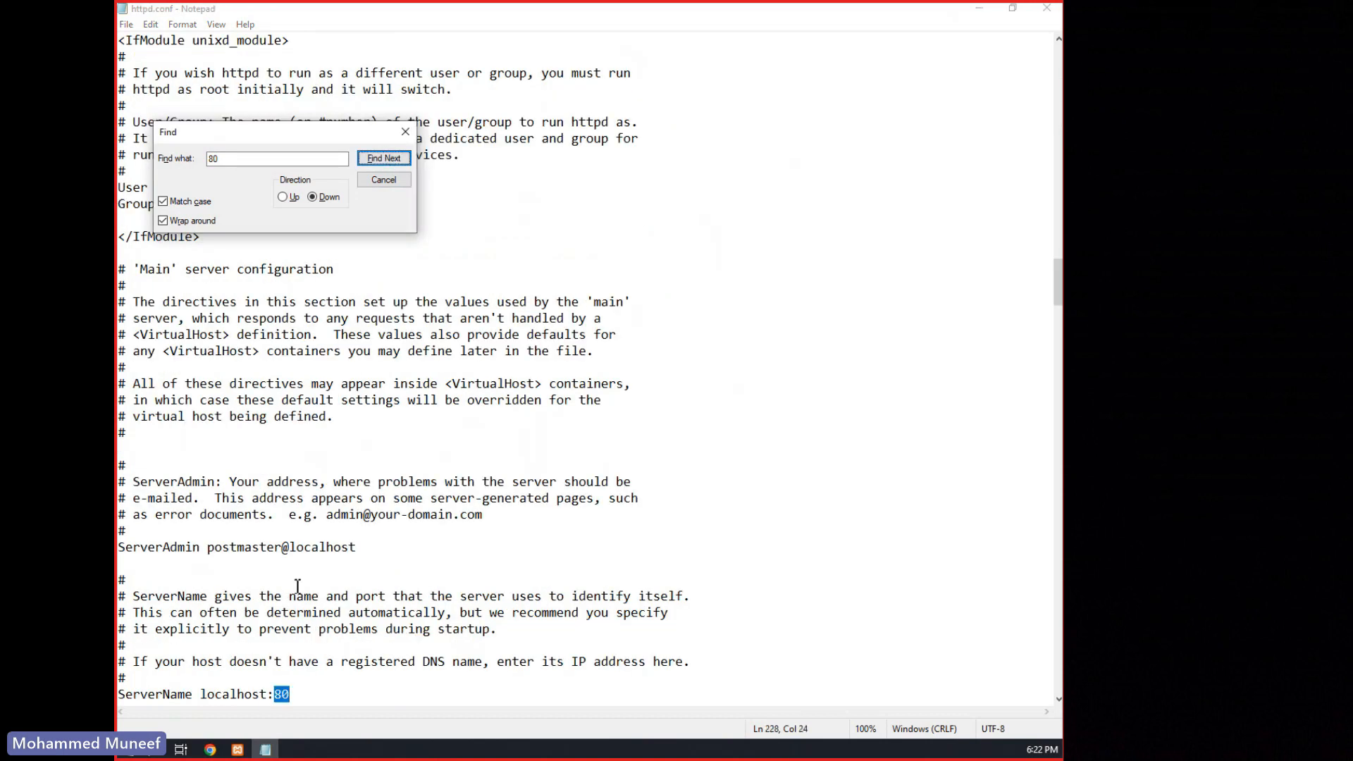
click(310, 499)
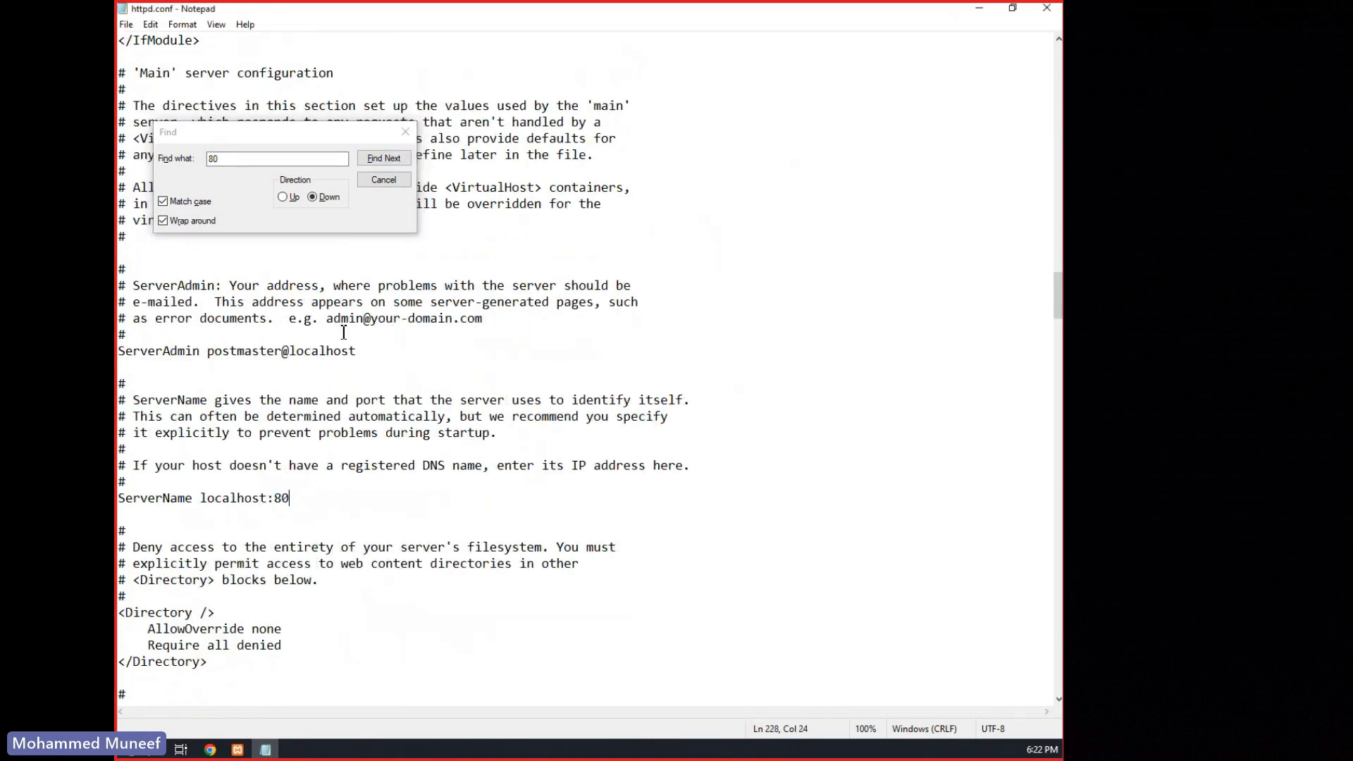
click(390, 162)
- Look through httpd.conf from the LoadModule list past the ServerName directive to the directory settings, and close the file
scroll(281, 420, down, 16)
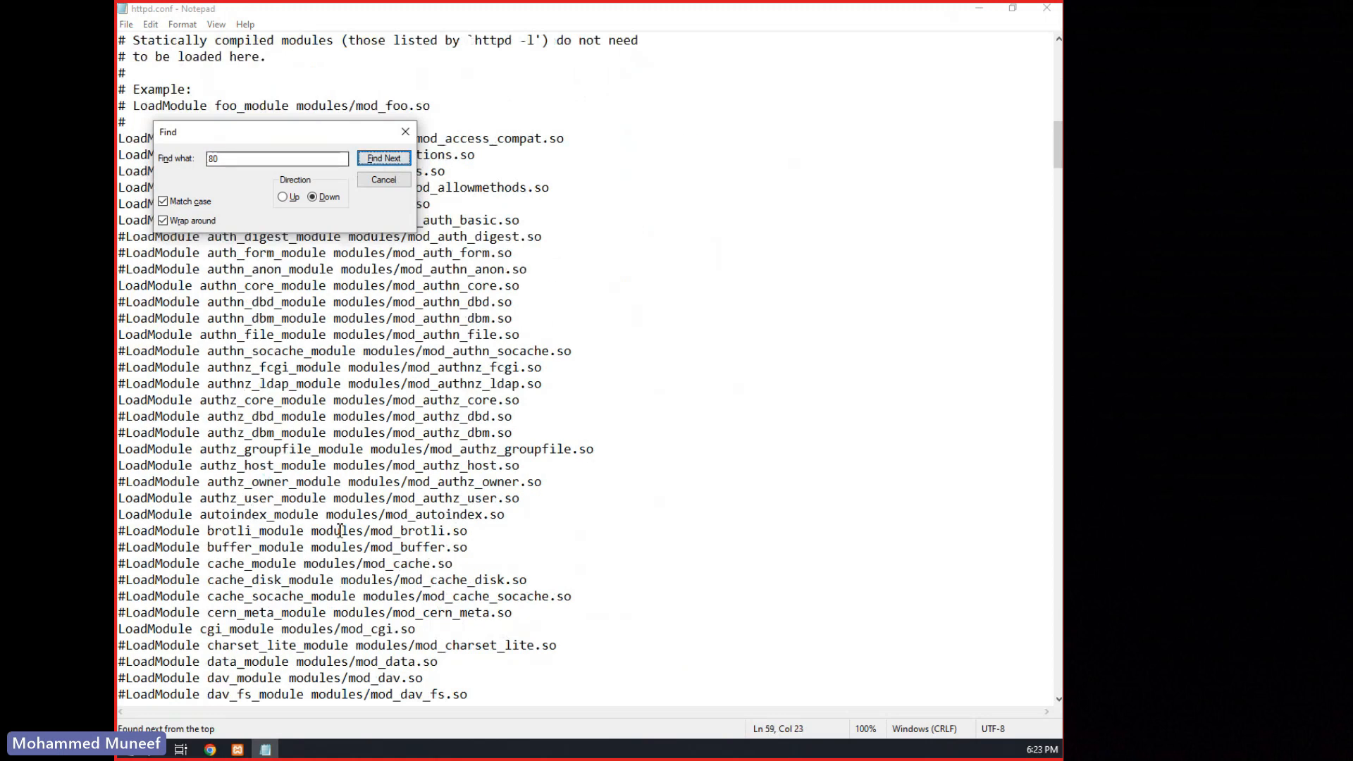
scroll(282, 420, down, 20)
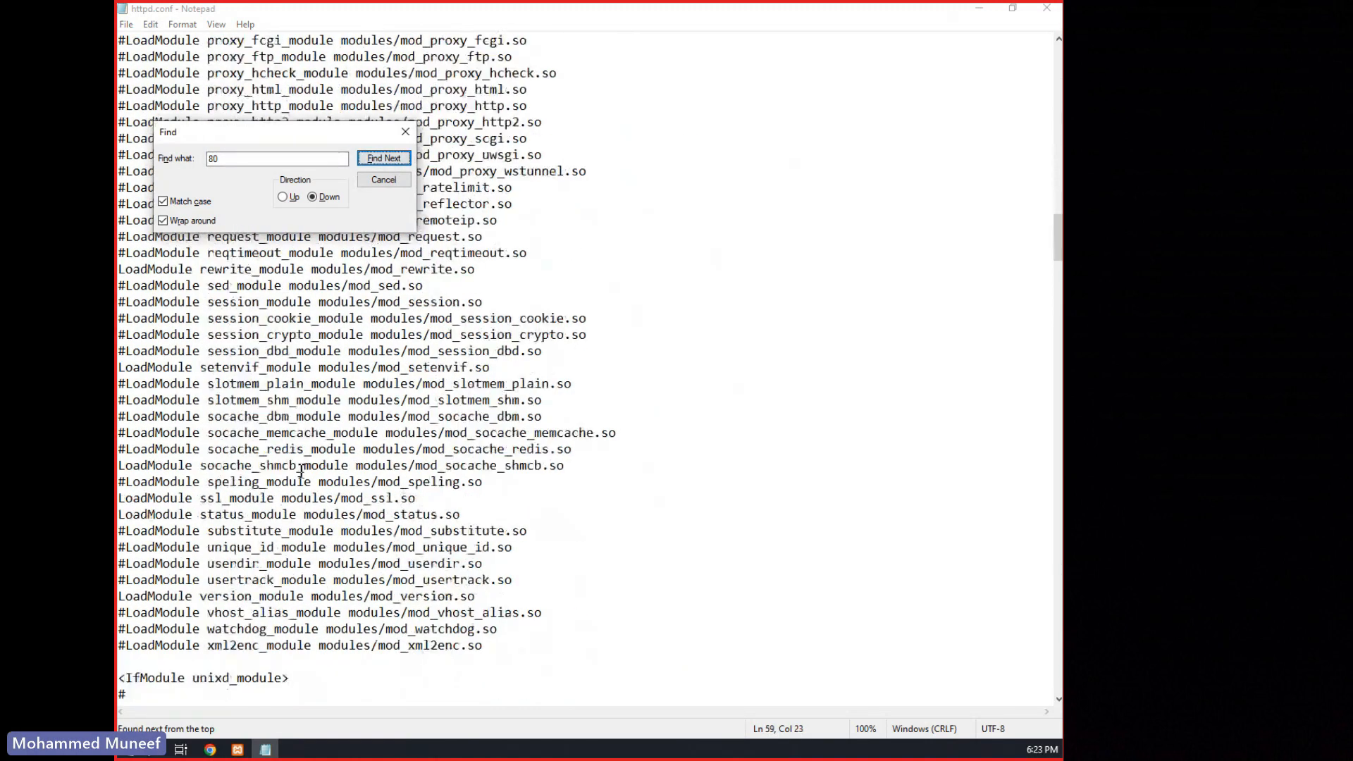
scroll(289, 514, down, 5)
scroll(282, 513, up, 8)
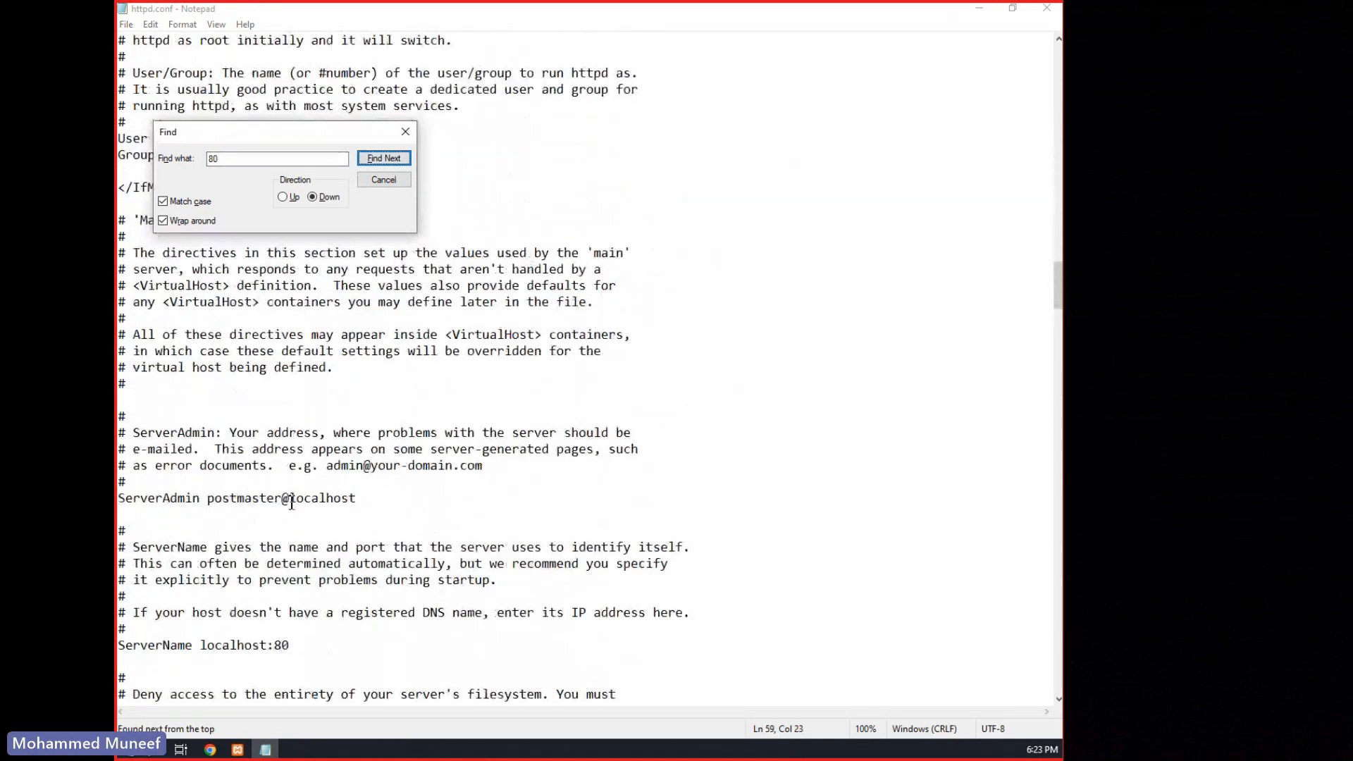
scroll(296, 536, down, 2)
click(308, 554)
scroll(308, 556, down, 19)
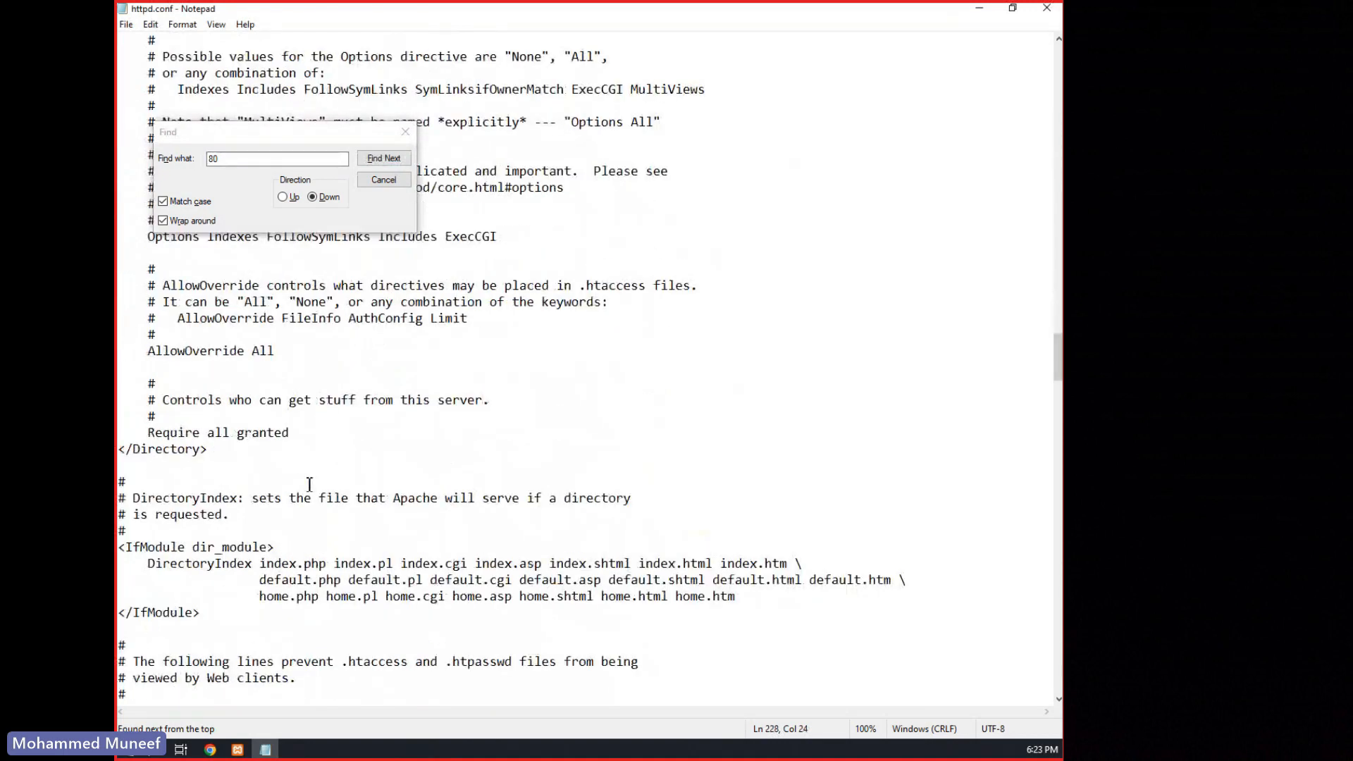
click(1048, 10)
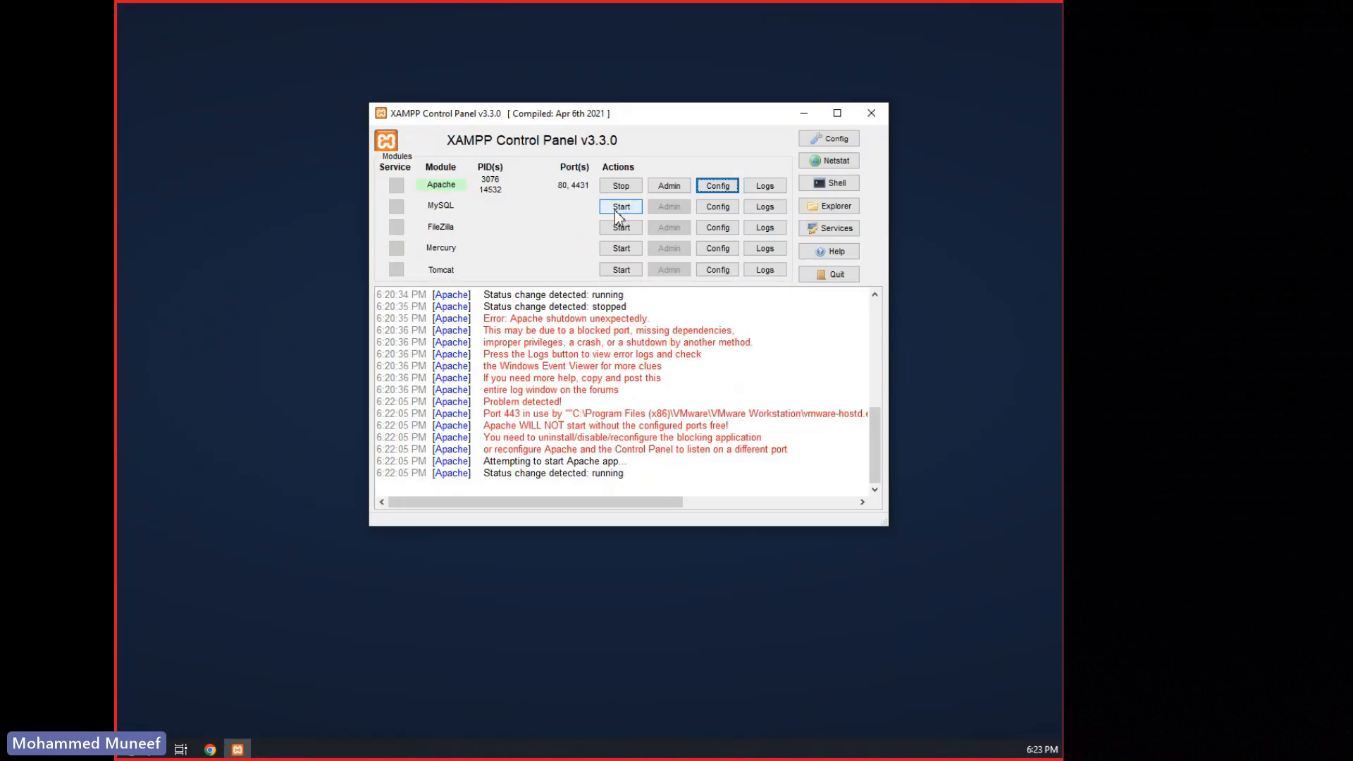
- Start the MySQL module in the XAMPP Control Panel
click(614, 210)
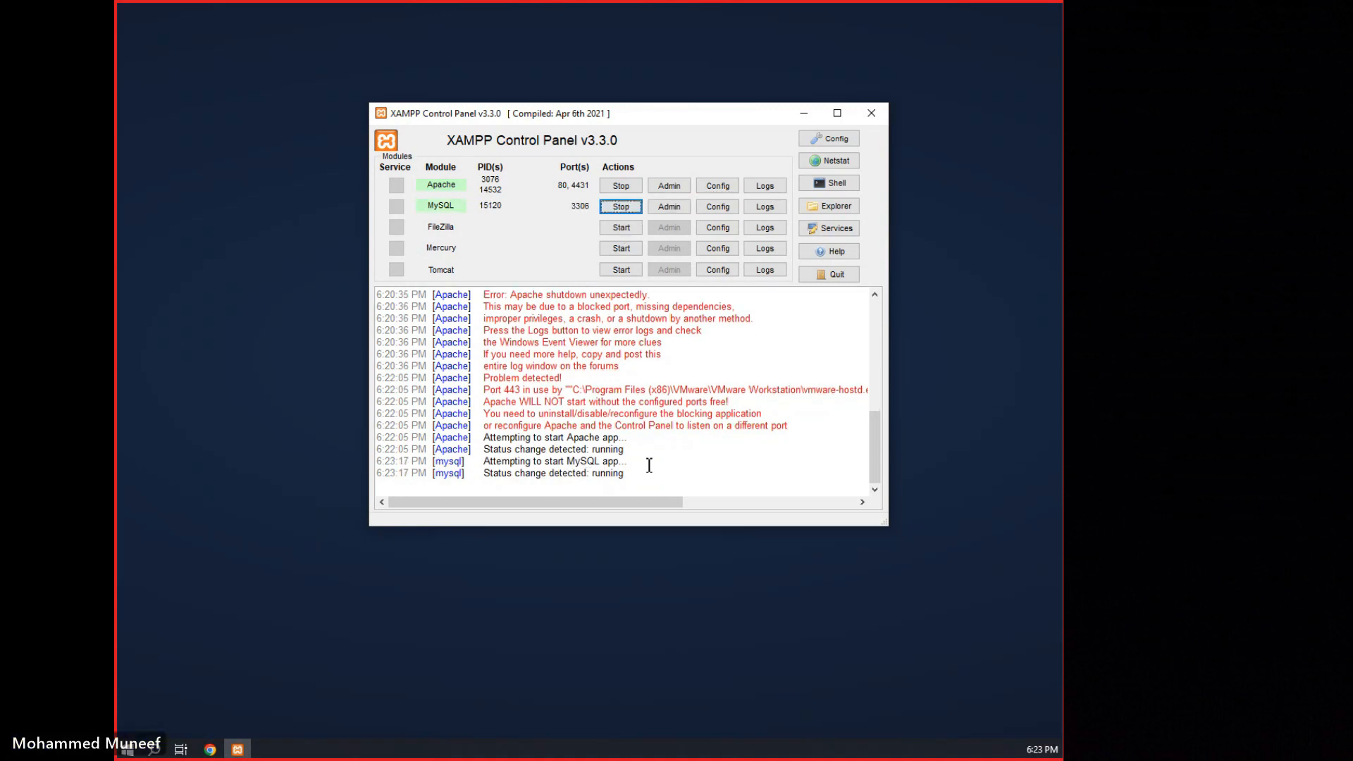
click(602, 270)
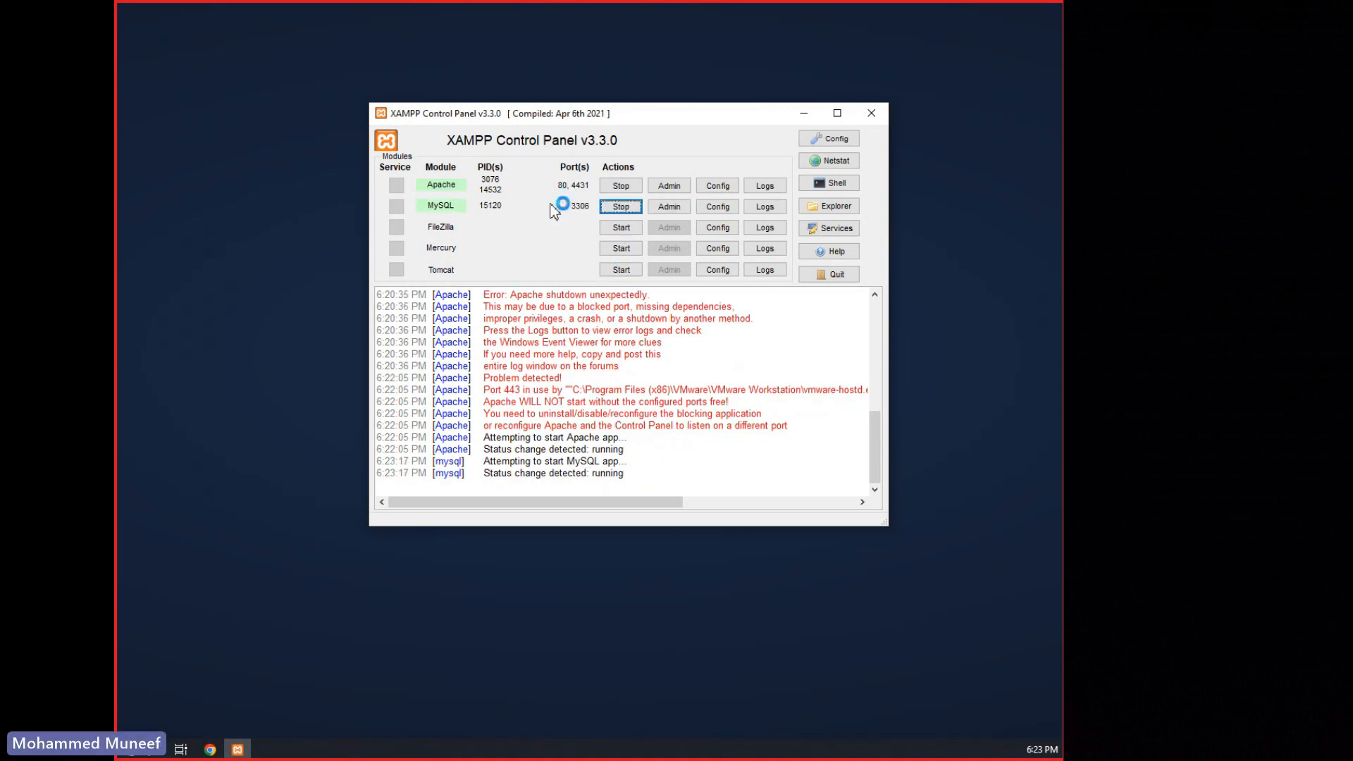
- Open MySQL's my.ini configuration file, examine the port setting in the client section, and close the file
click(718, 208)
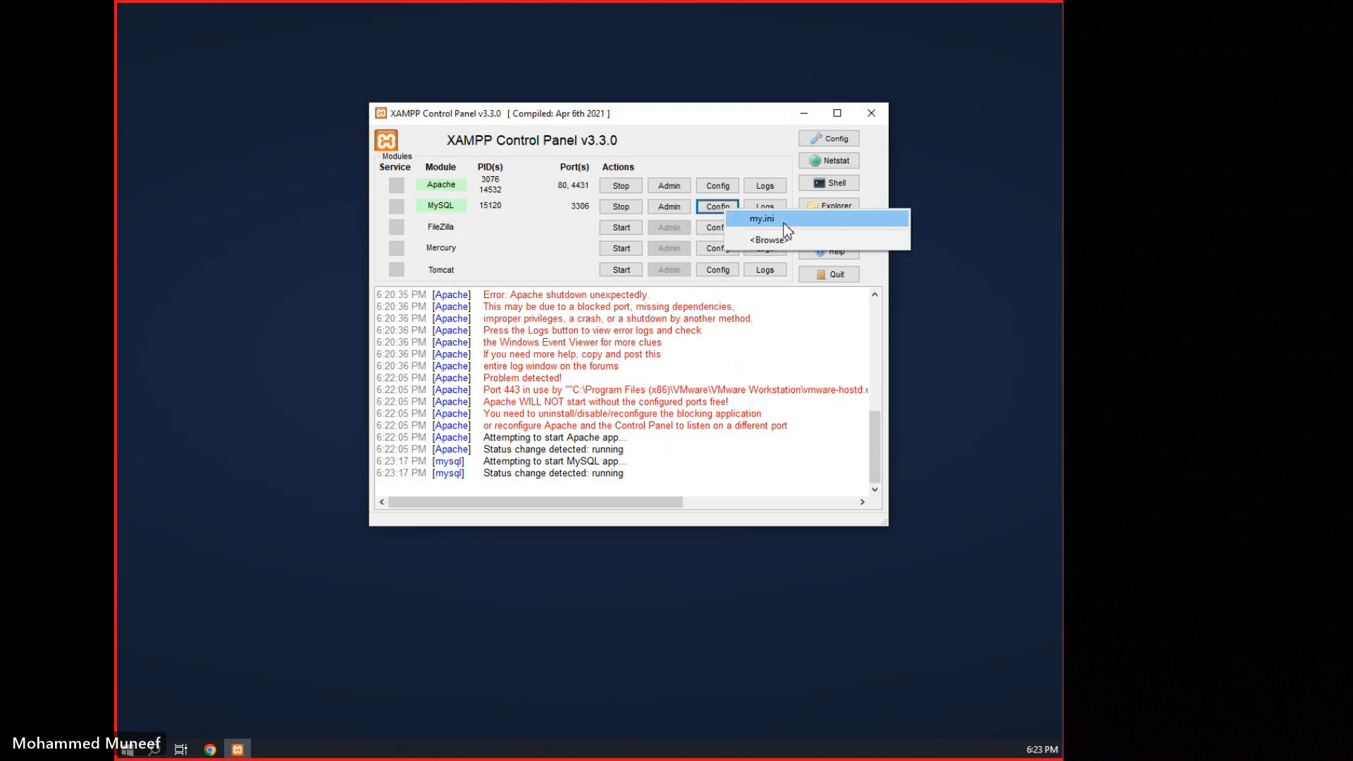
click(785, 222)
scroll(425, 493, down, 2)
click(392, 395)
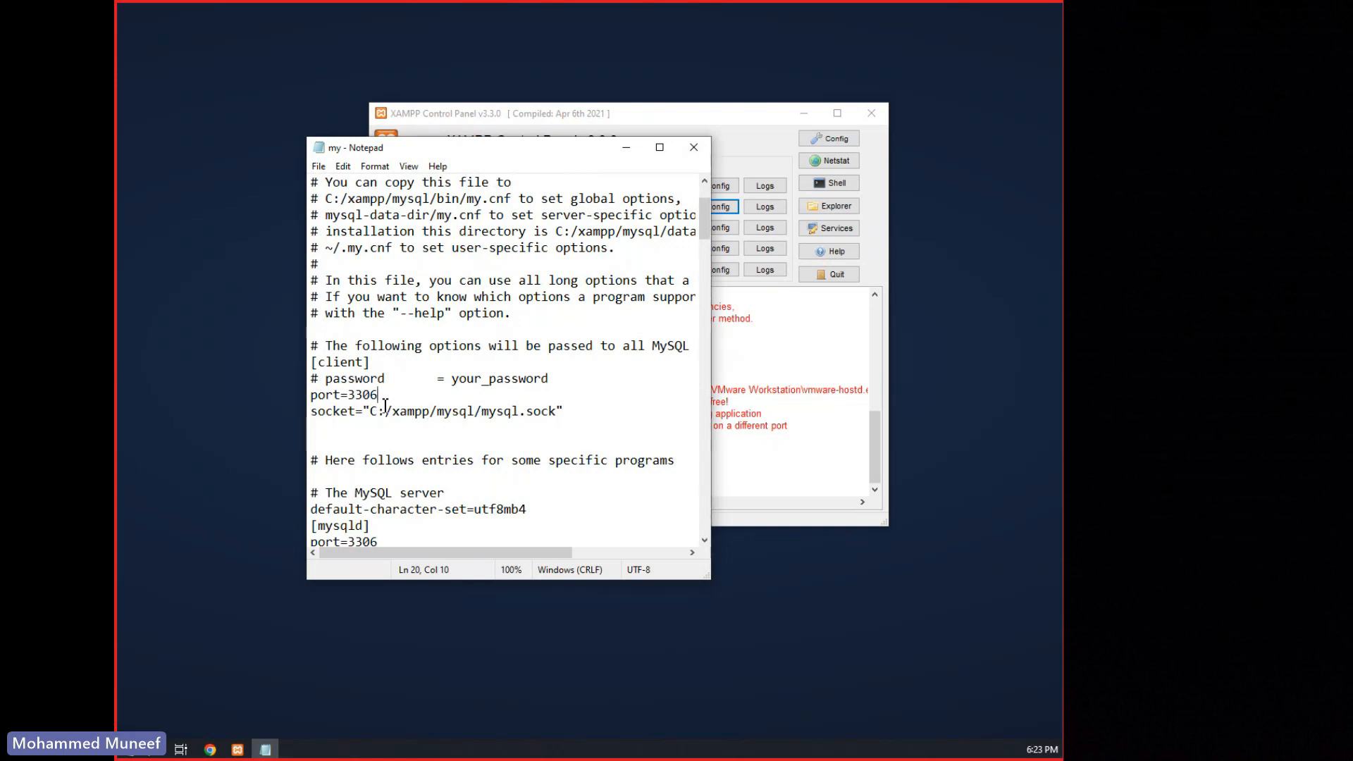
drag(349, 395, 390, 395)
click(696, 147)
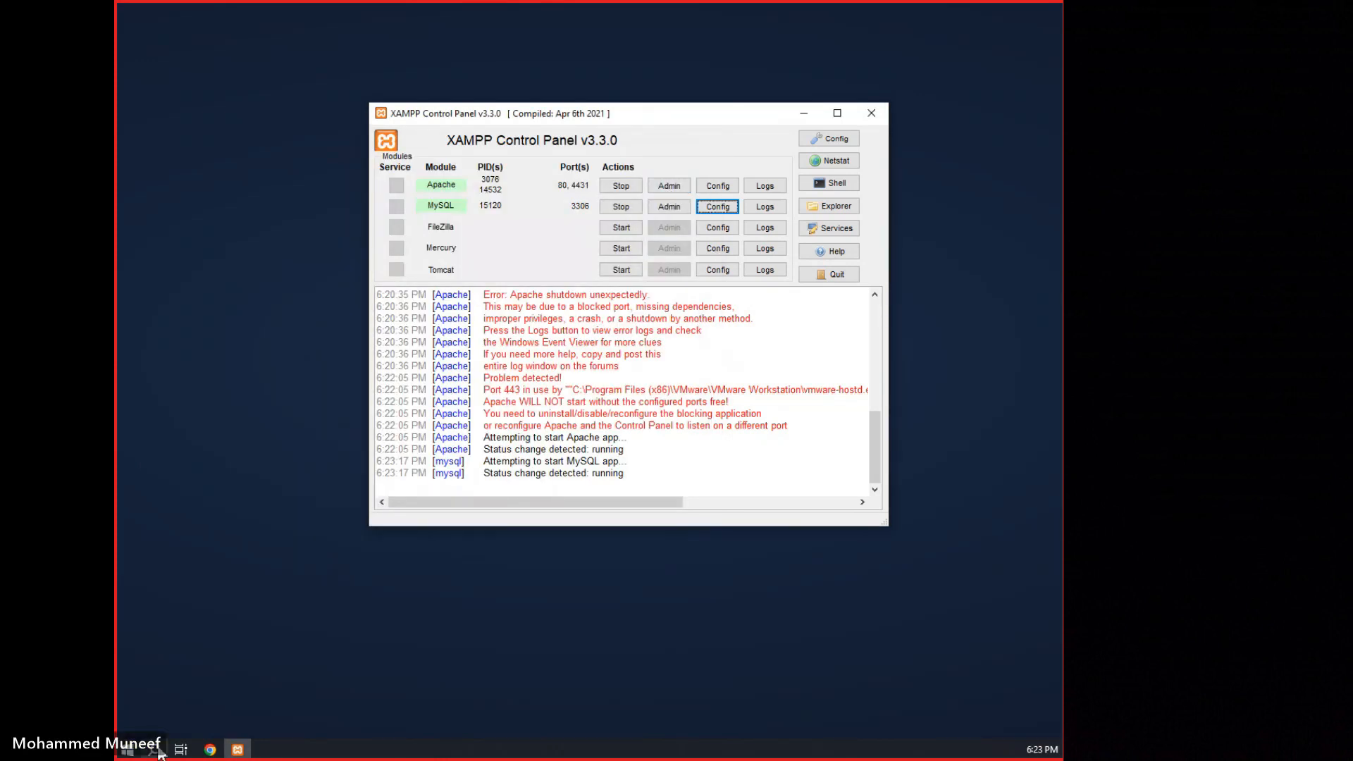
- Open Apache's admin page from the XAMPP Control Panel and view the localhost dashboard in the browser
click(218, 755)
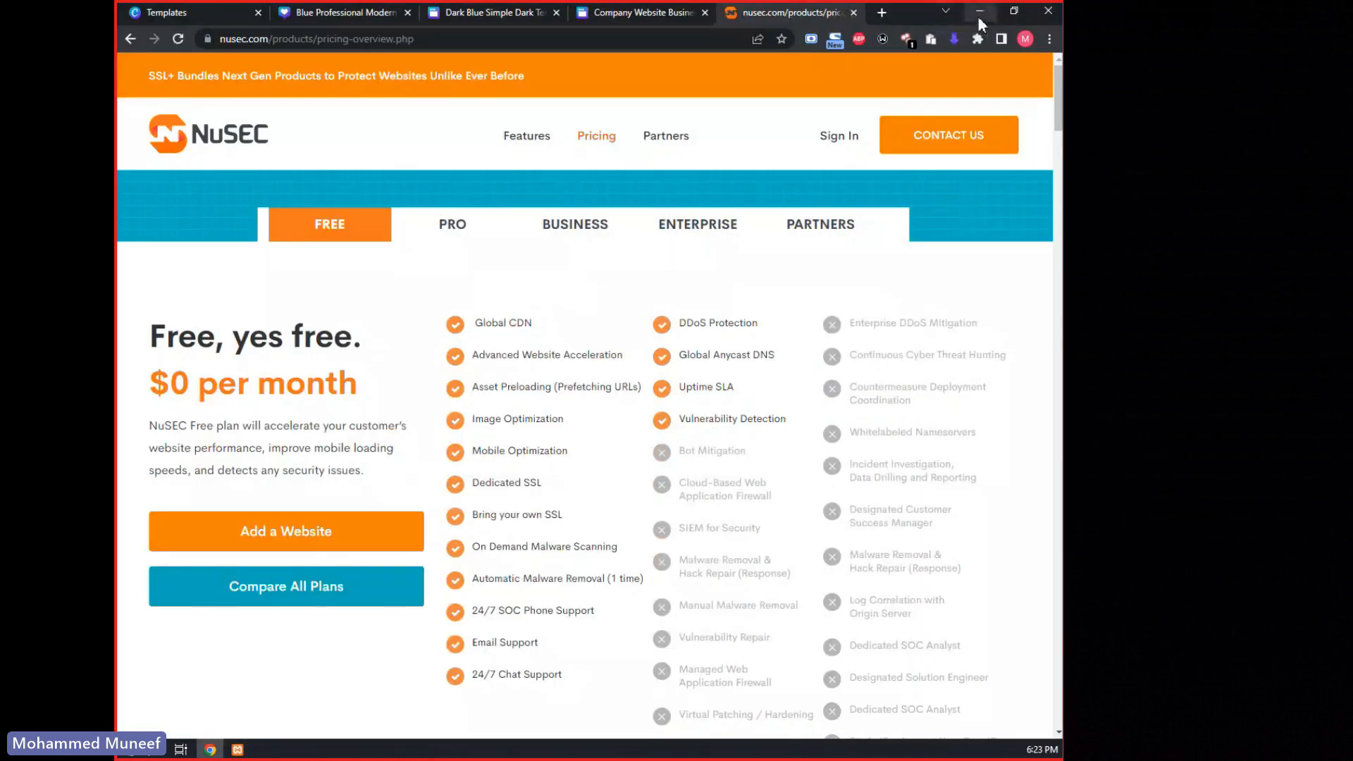
click(978, 16)
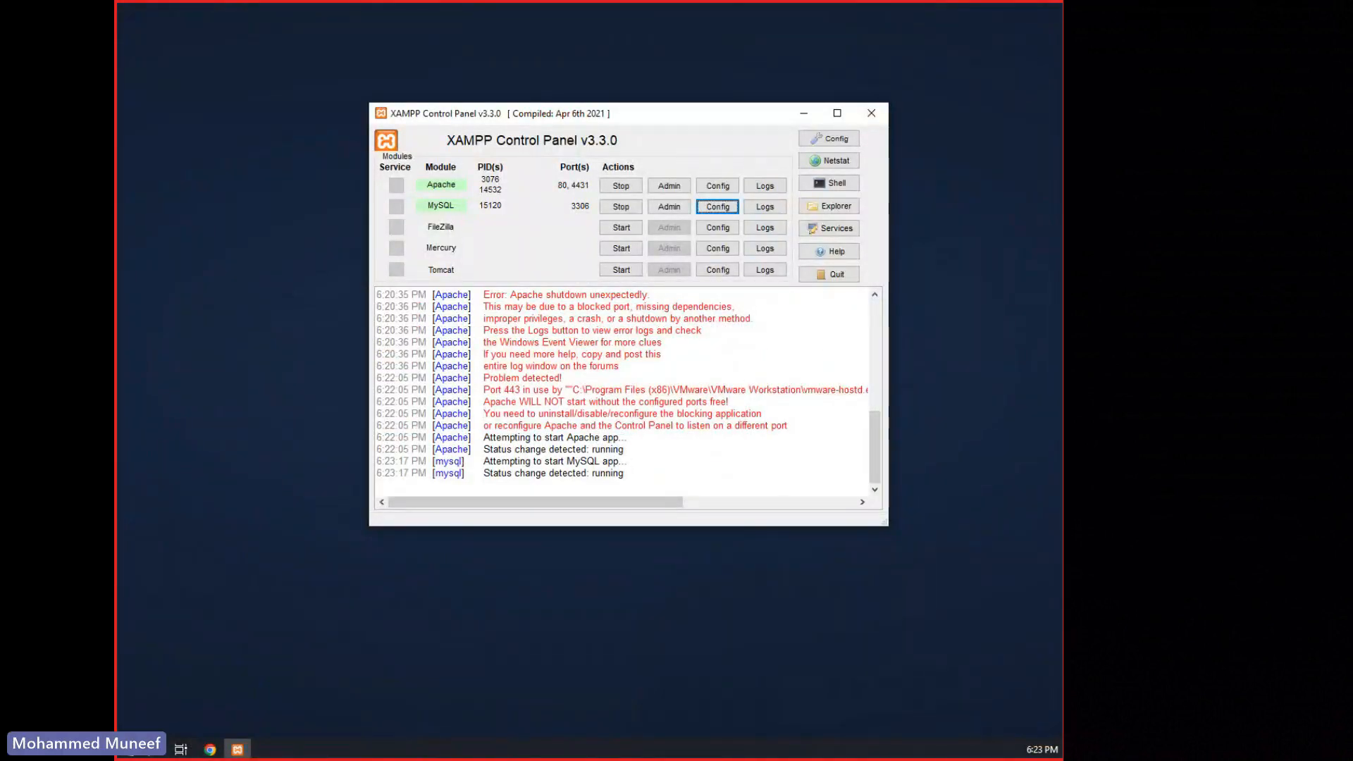
click(669, 186)
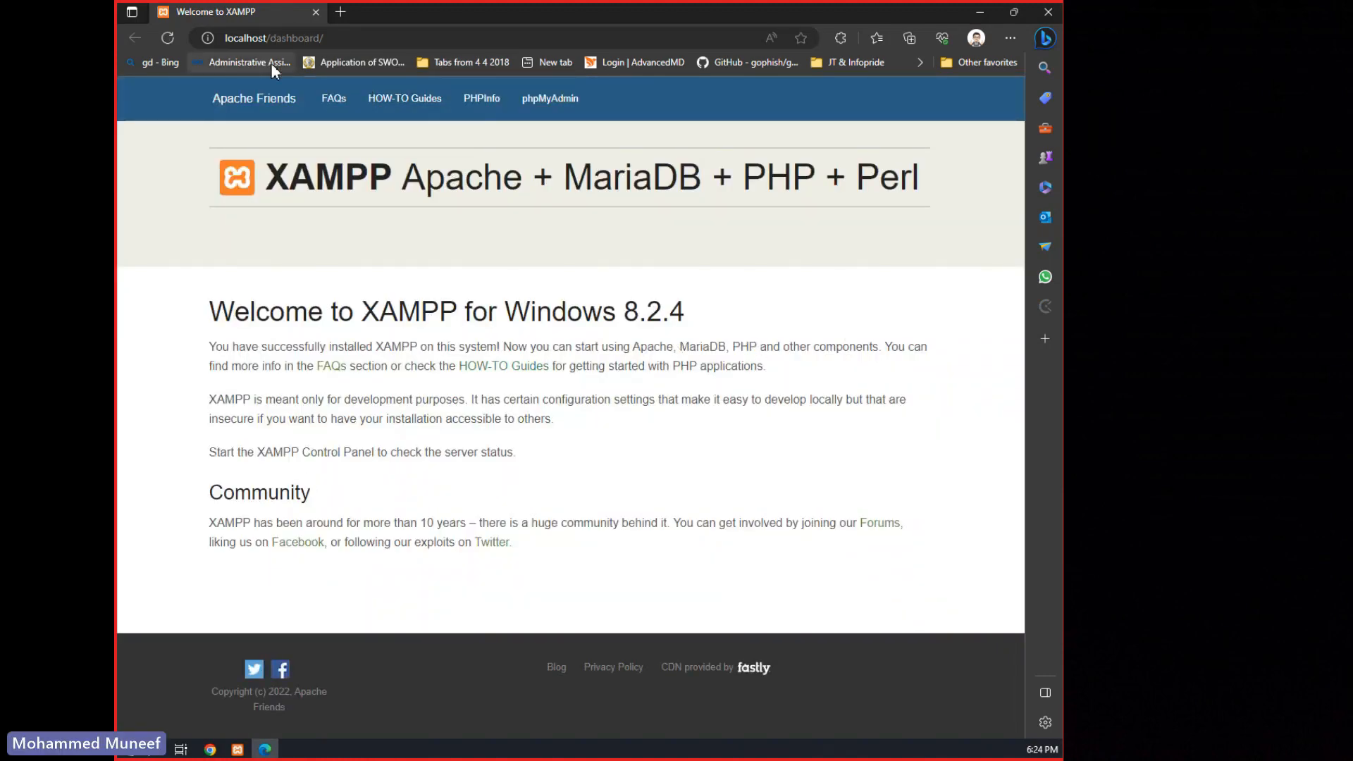
click(988, 10)
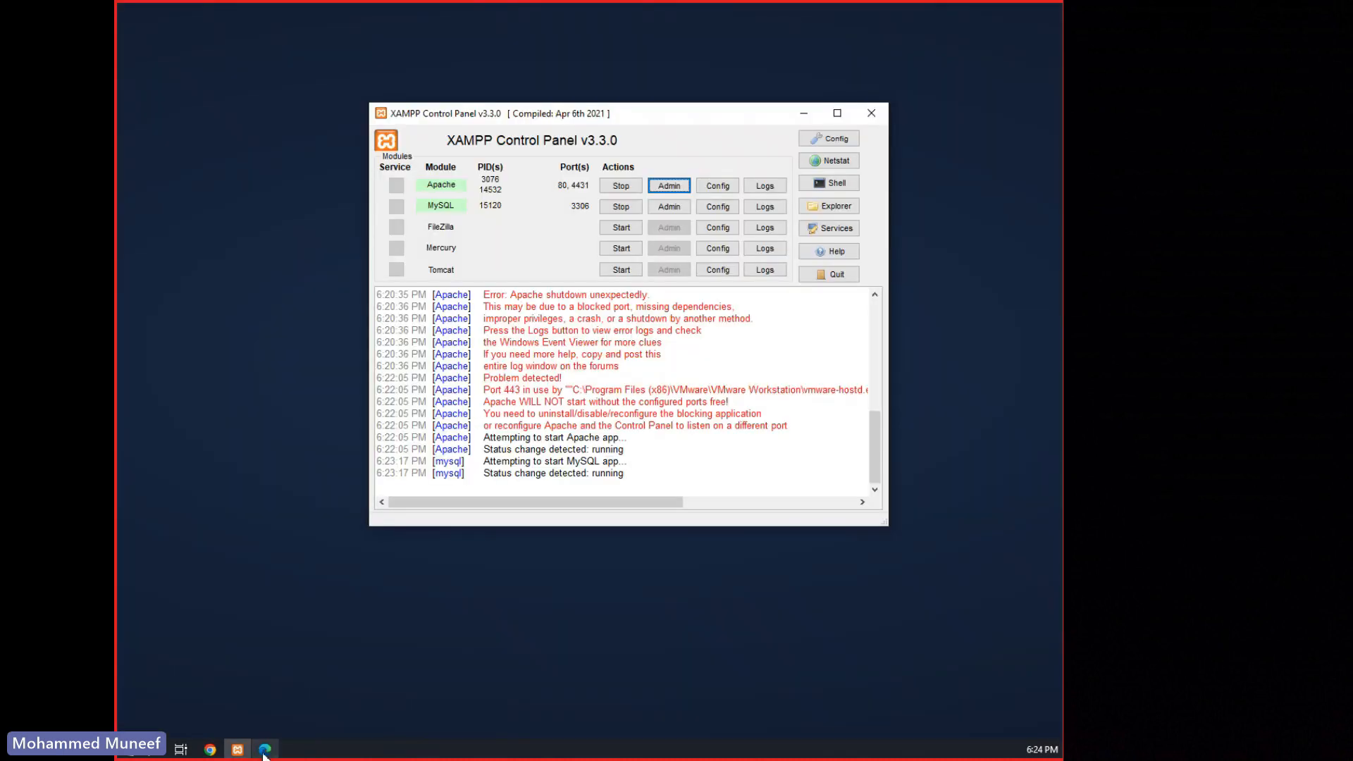
click(265, 750)
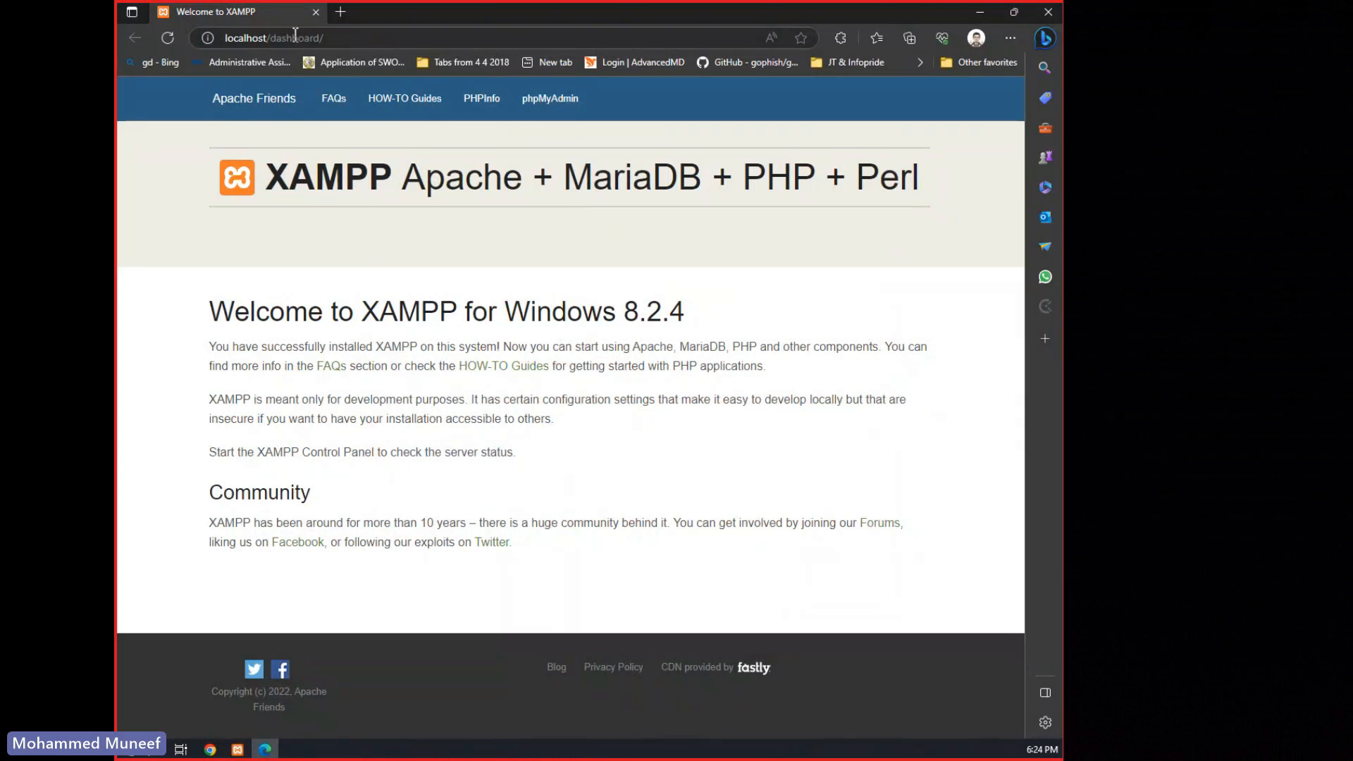
- Load localhost:80 in the browser to check Apache's HTTP port, and return to the XAMPP Control Panel
drag(266, 38, 368, 48)
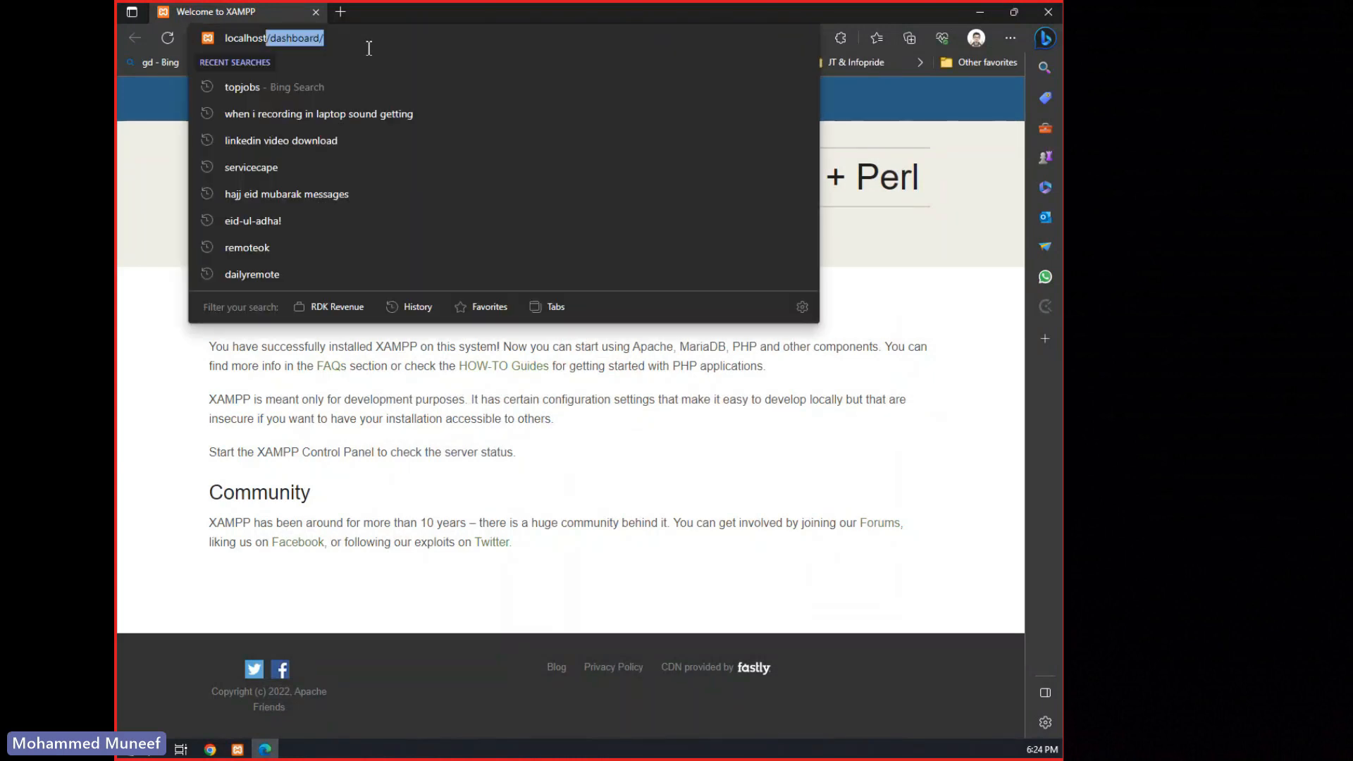
key(BackSpace)
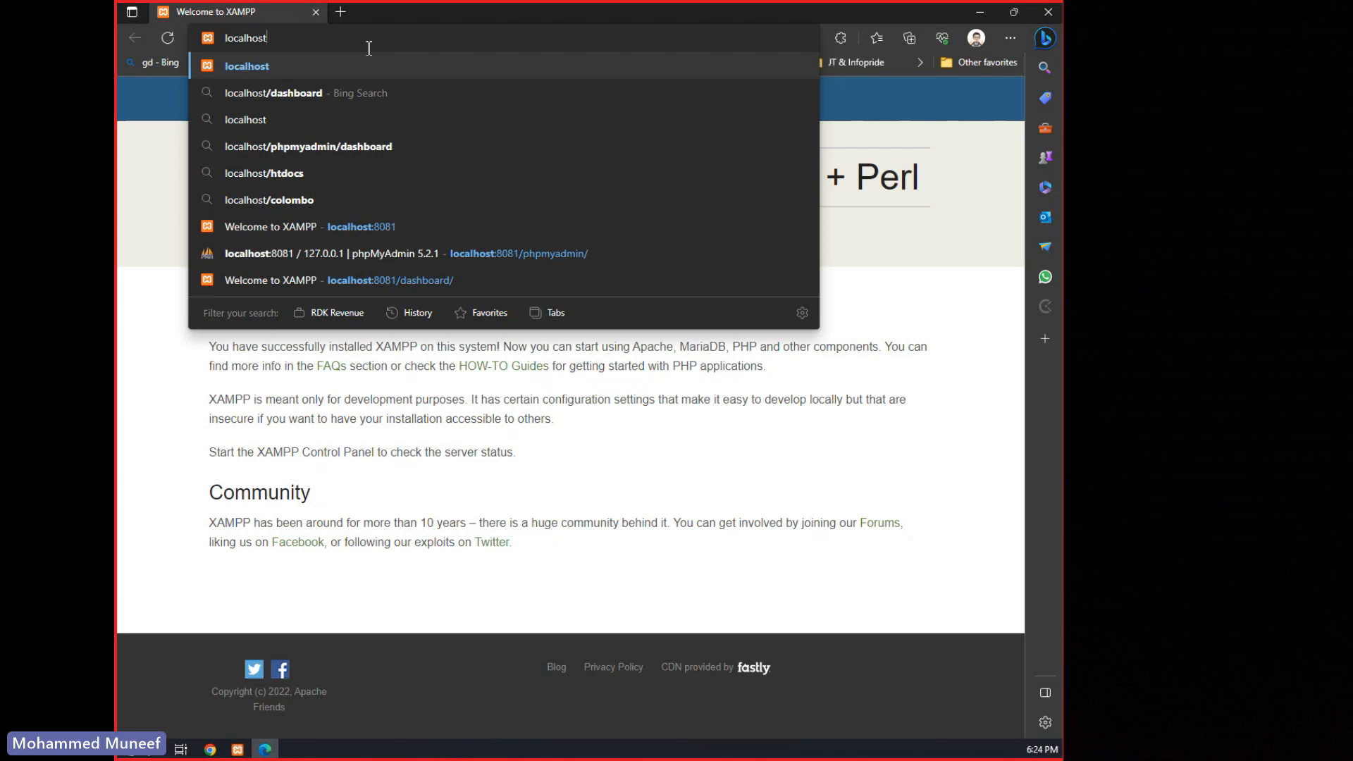
text(:80)
key(BackSpace)
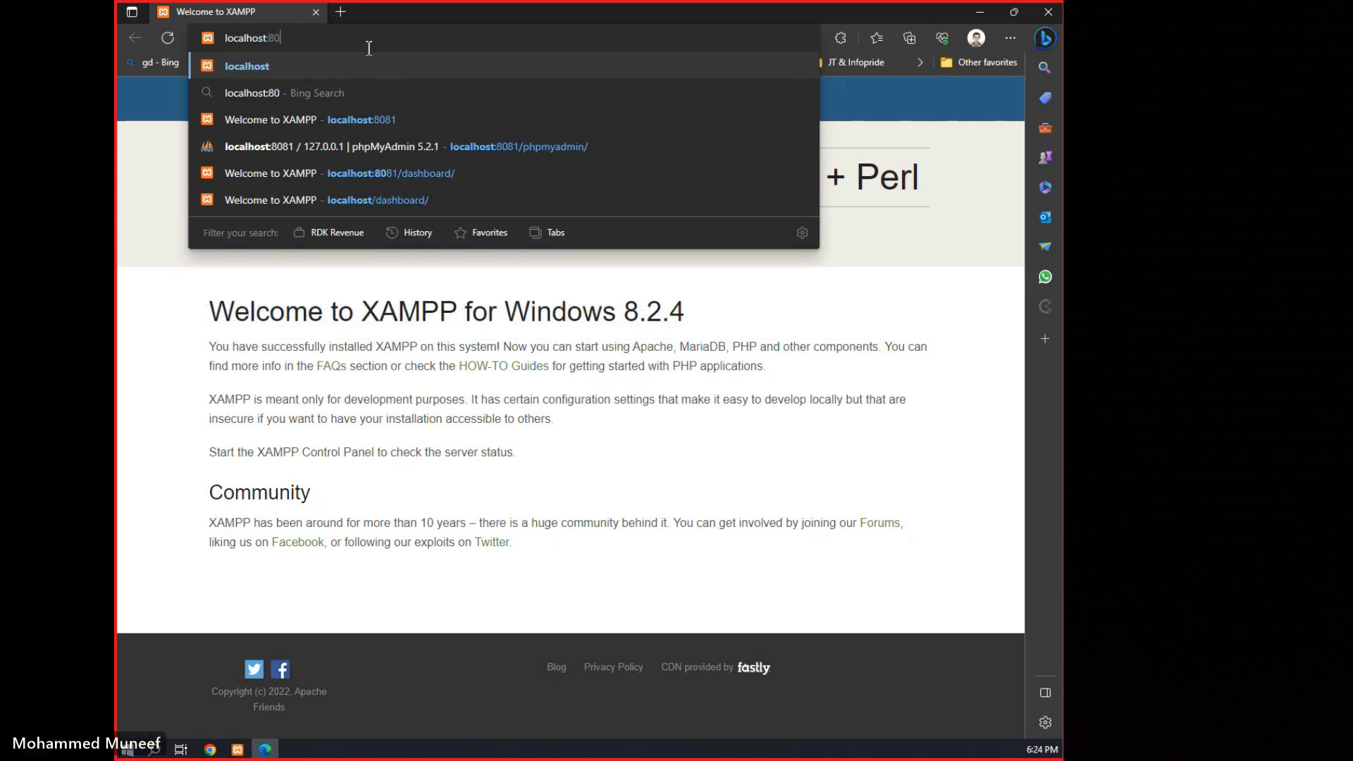
key(Return)
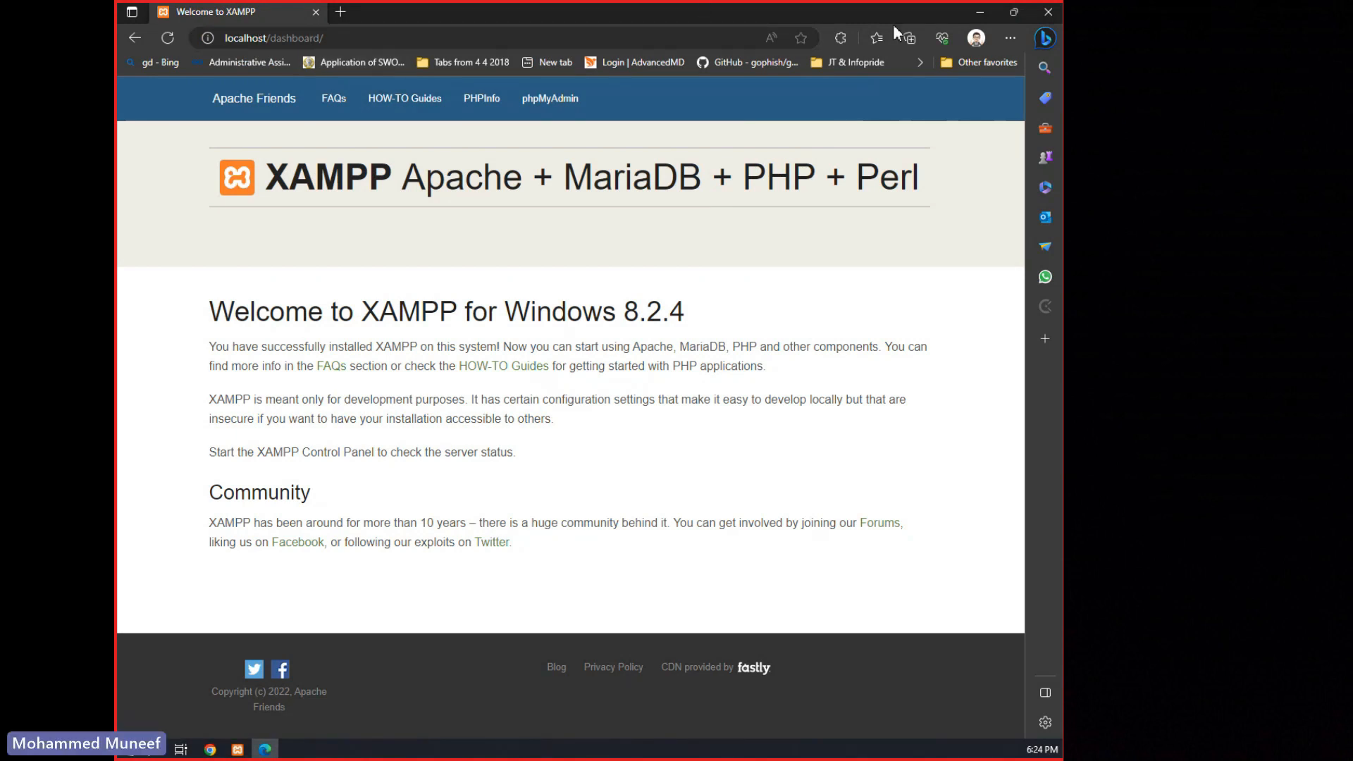
click(982, 13)
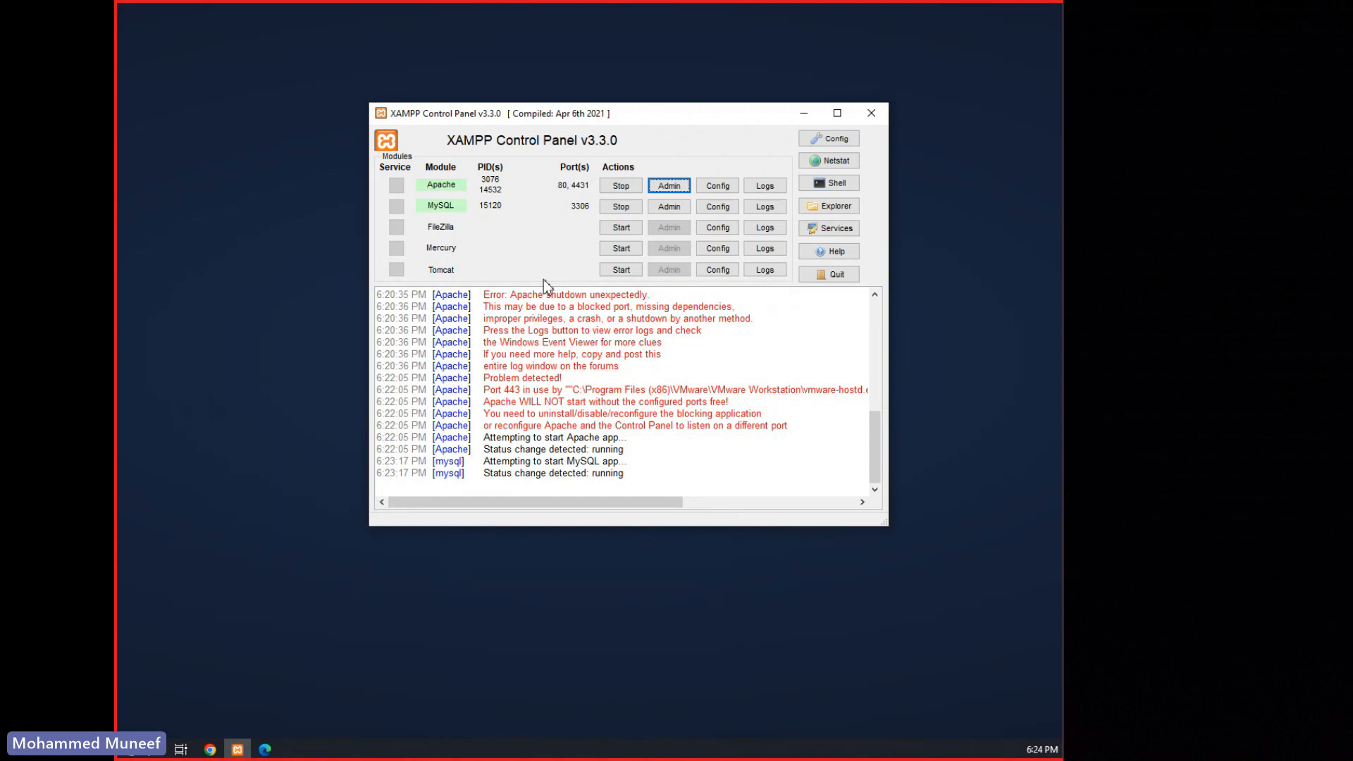
- Load localhost:4431 in the browser to check Apache's SSL port, and go back to the XAMPP dashboard
mouse_move(262, 754)
click(263, 751)
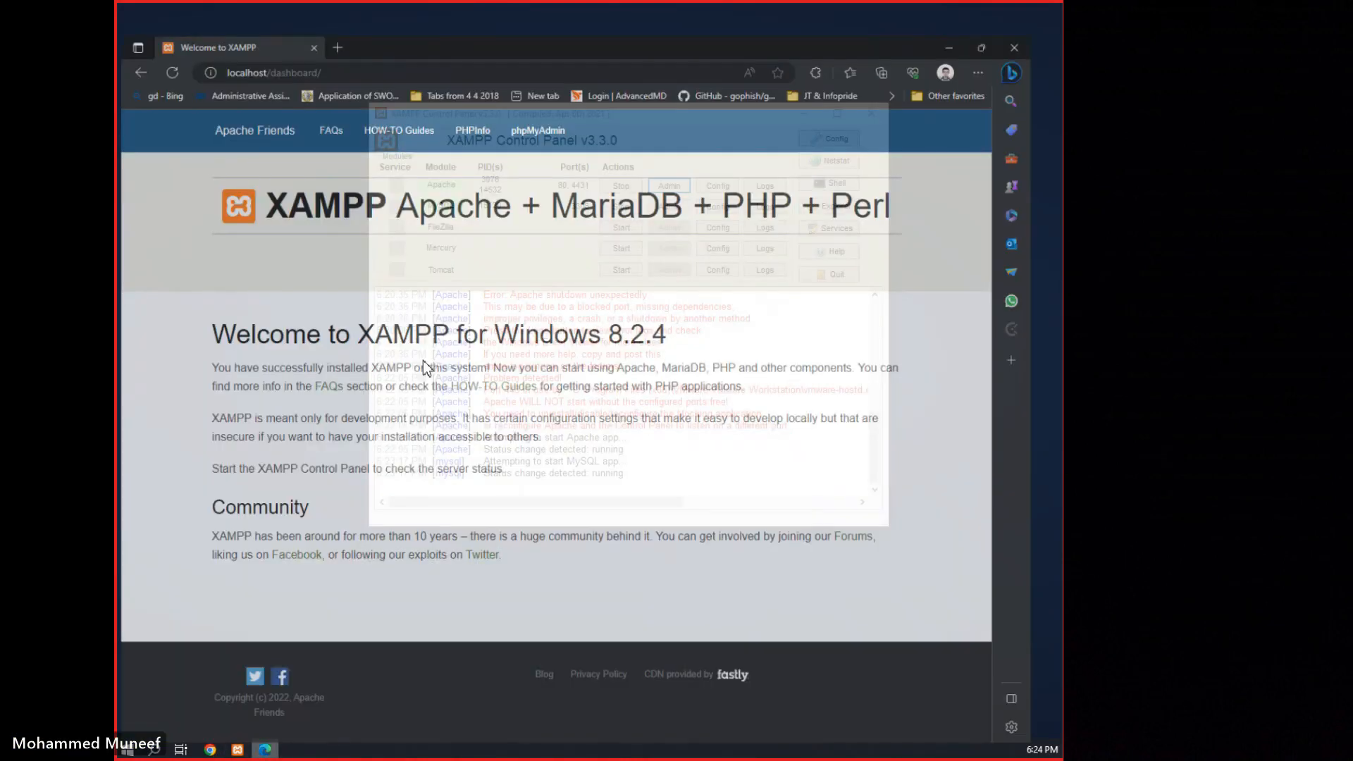
click(420, 39)
key(BackSpace)
text(:4431)
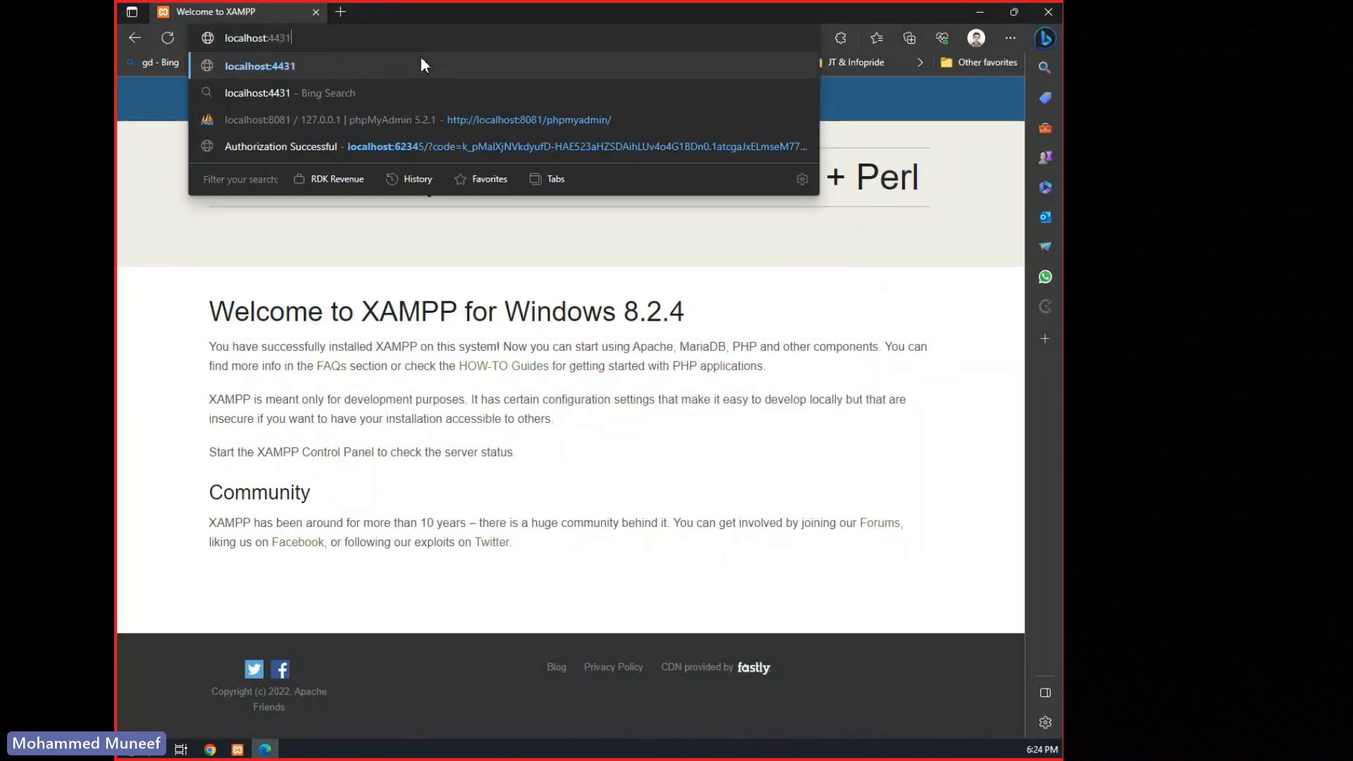
key(Return)
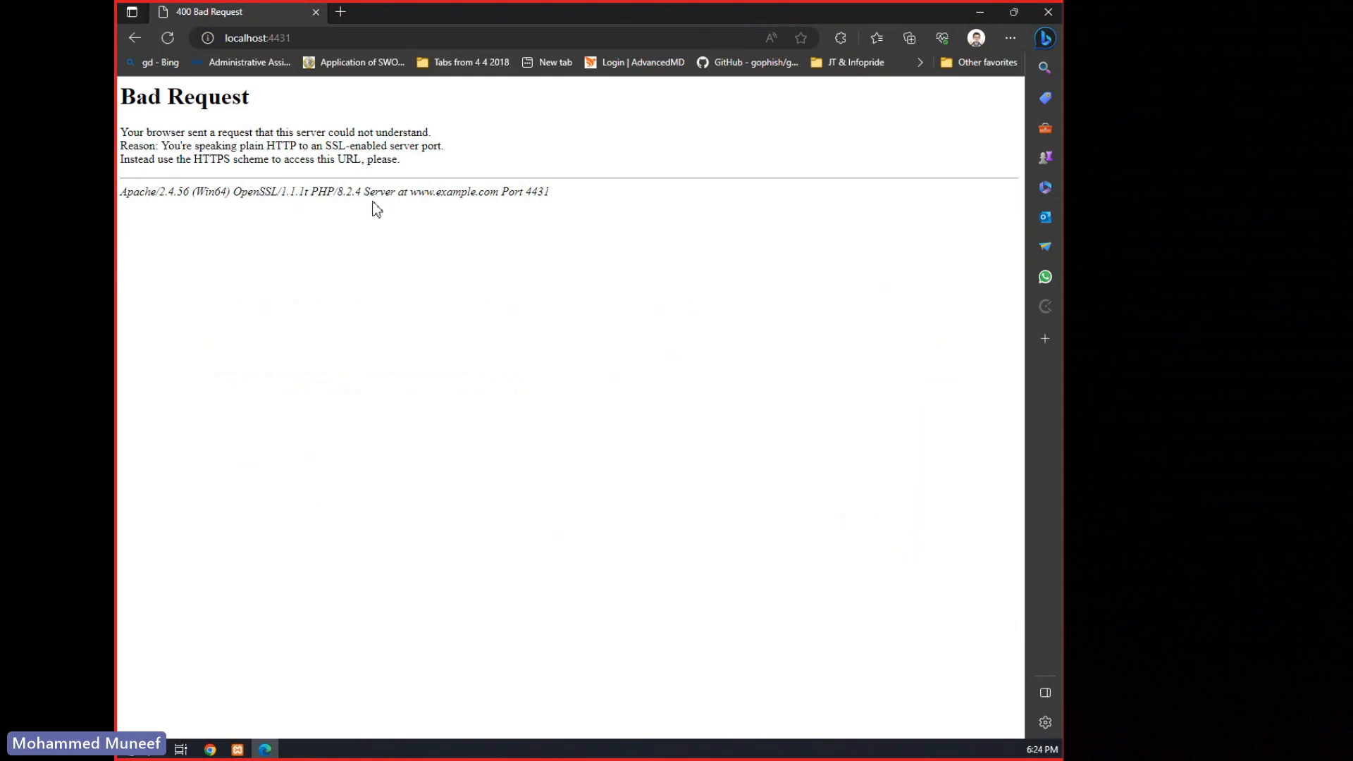
click(135, 38)
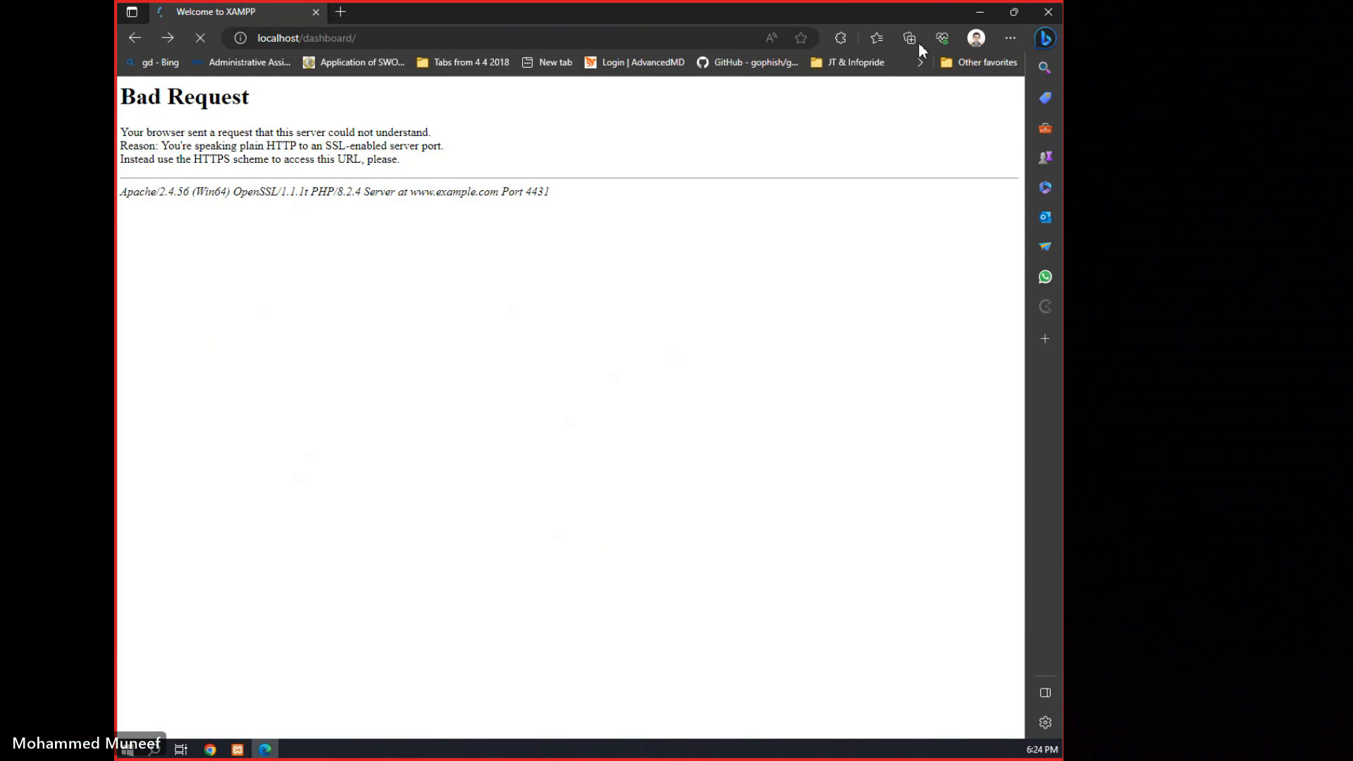
- Open the HOW-TO Guides page from the XAMPP dashboard and look through the list of Windows guides
click(978, 13)
click(265, 749)
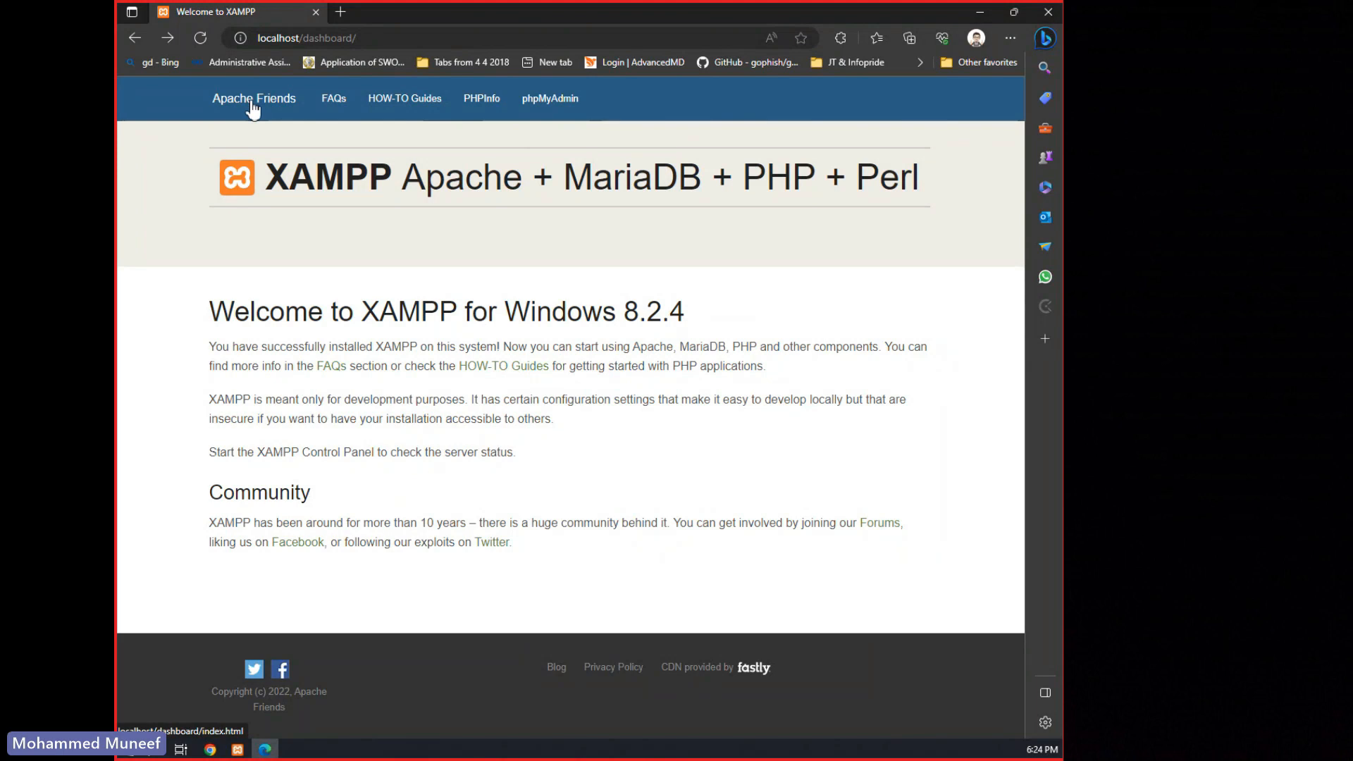
click(423, 116)
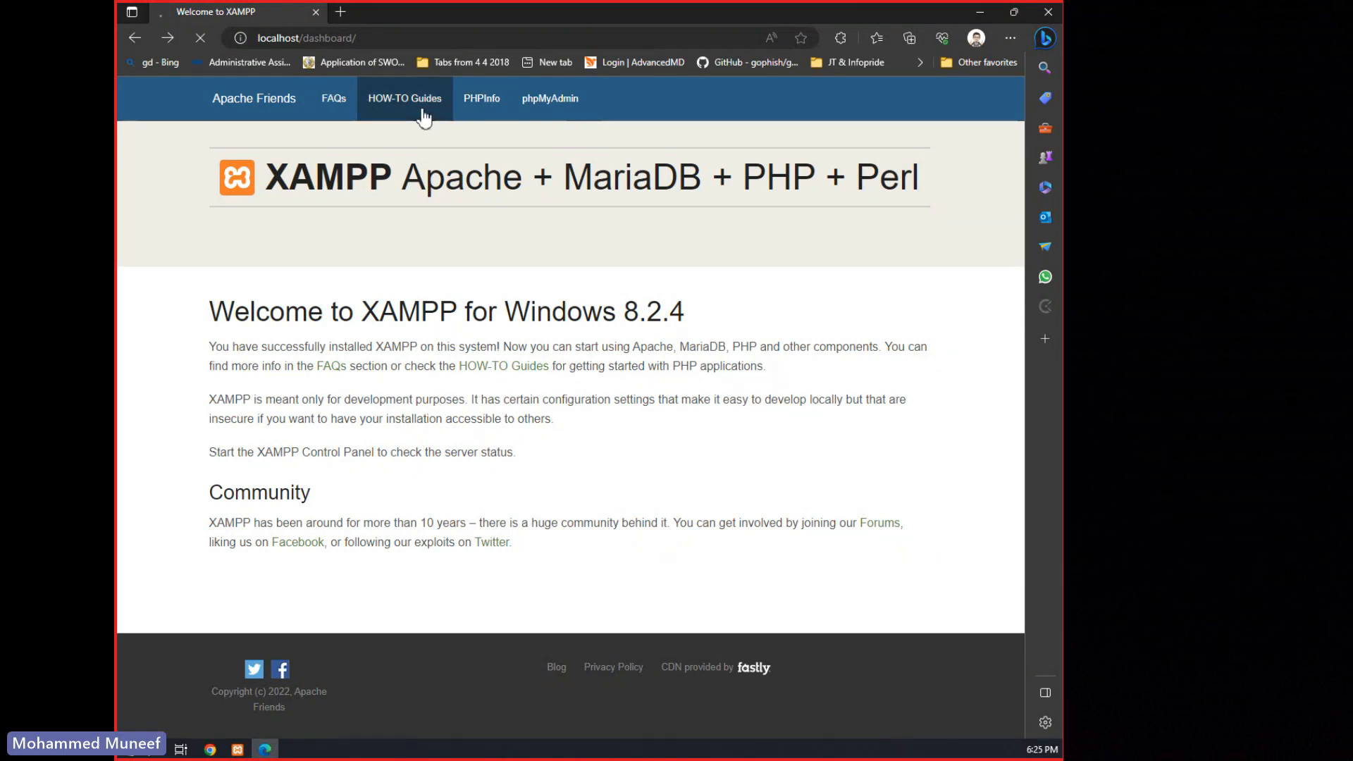
scroll(416, 341, down, 2)
scroll(423, 317, up, 2)
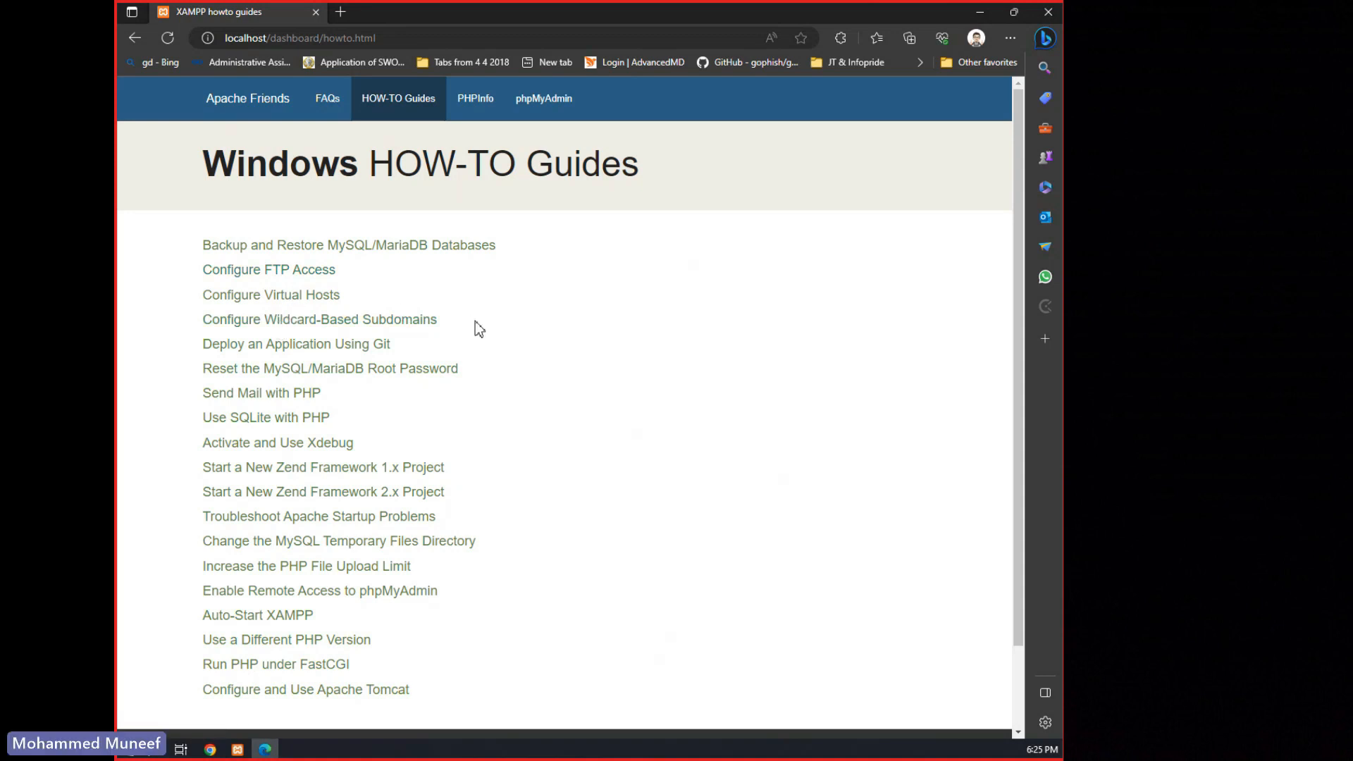
scroll(324, 313, down, 2)
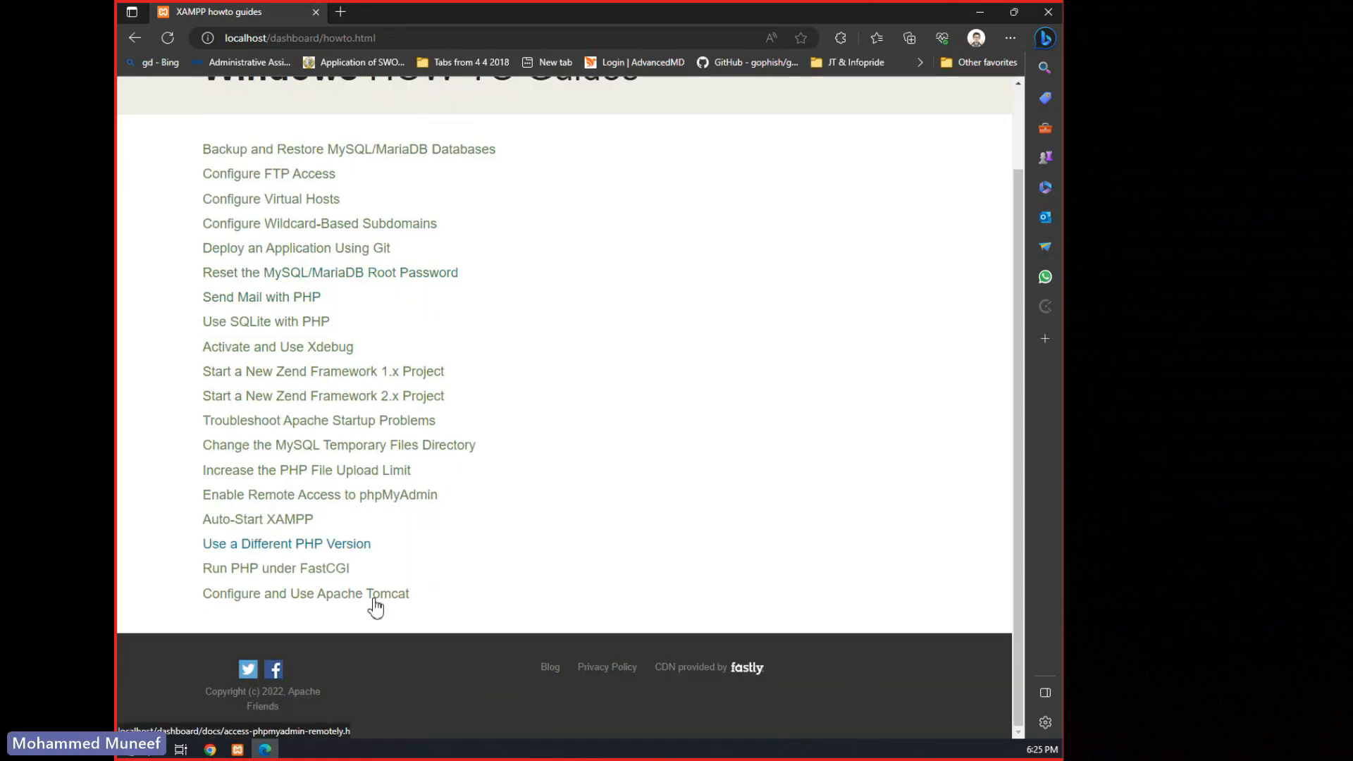
drag(377, 520, 194, 149)
click(675, 329)
scroll(416, 386, up, 2)
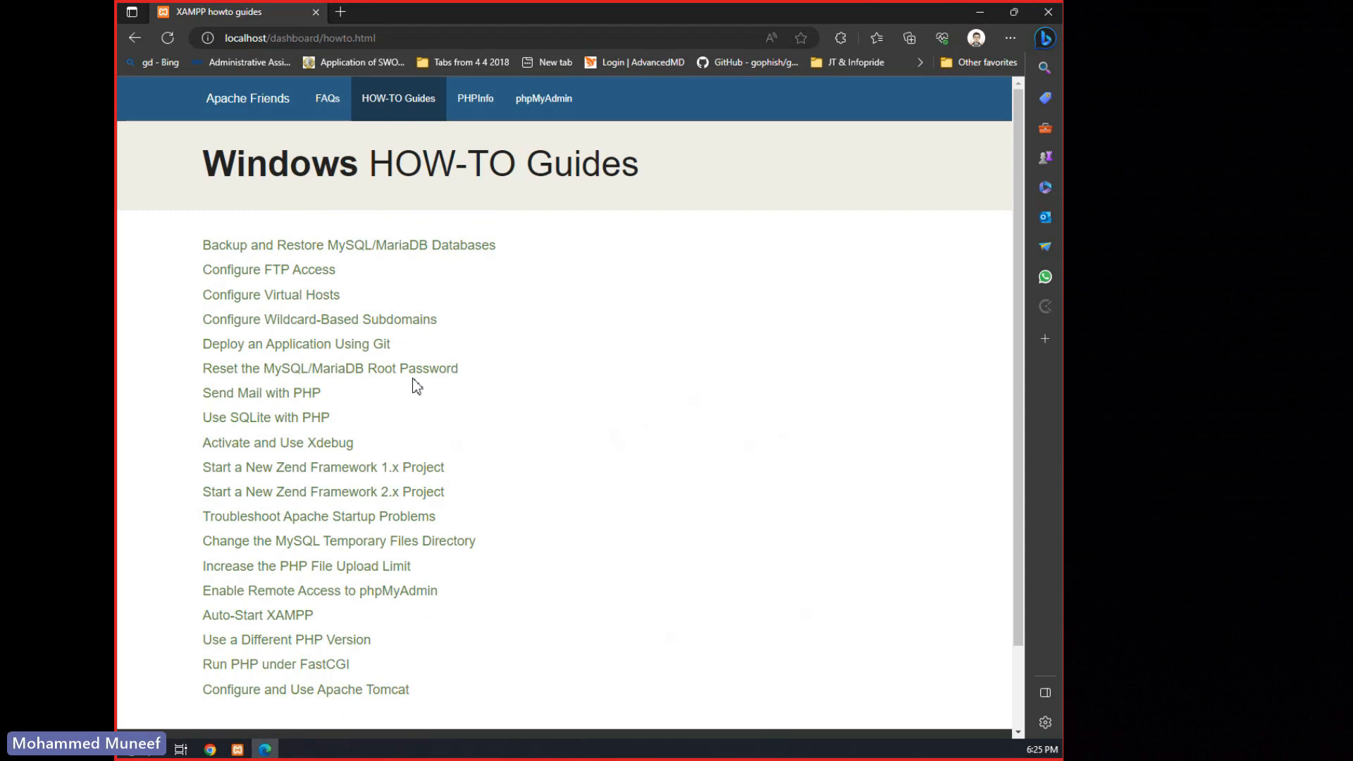
- Open the PHPInfo page and examine the system, build, Apache and MySQL configuration details
click(486, 103)
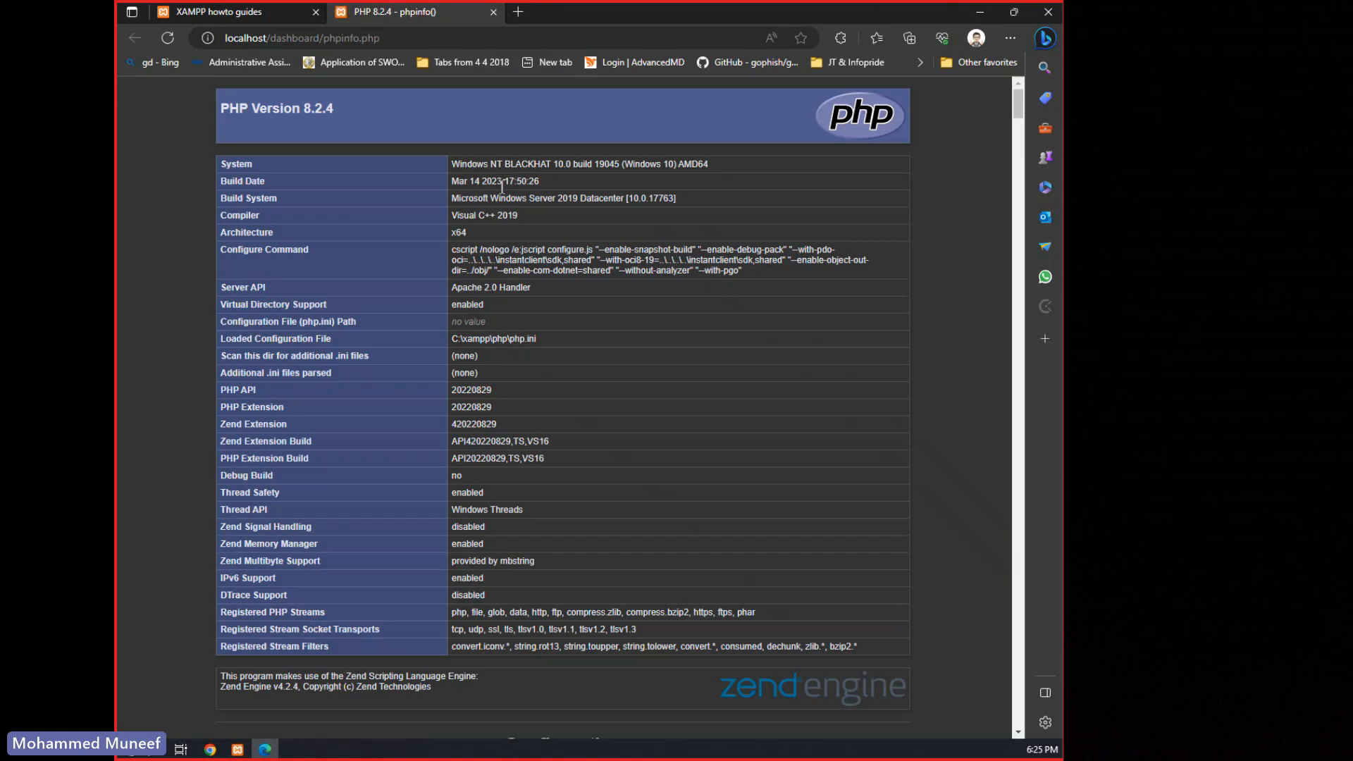
drag(452, 163, 479, 165)
drag(674, 171, 680, 183)
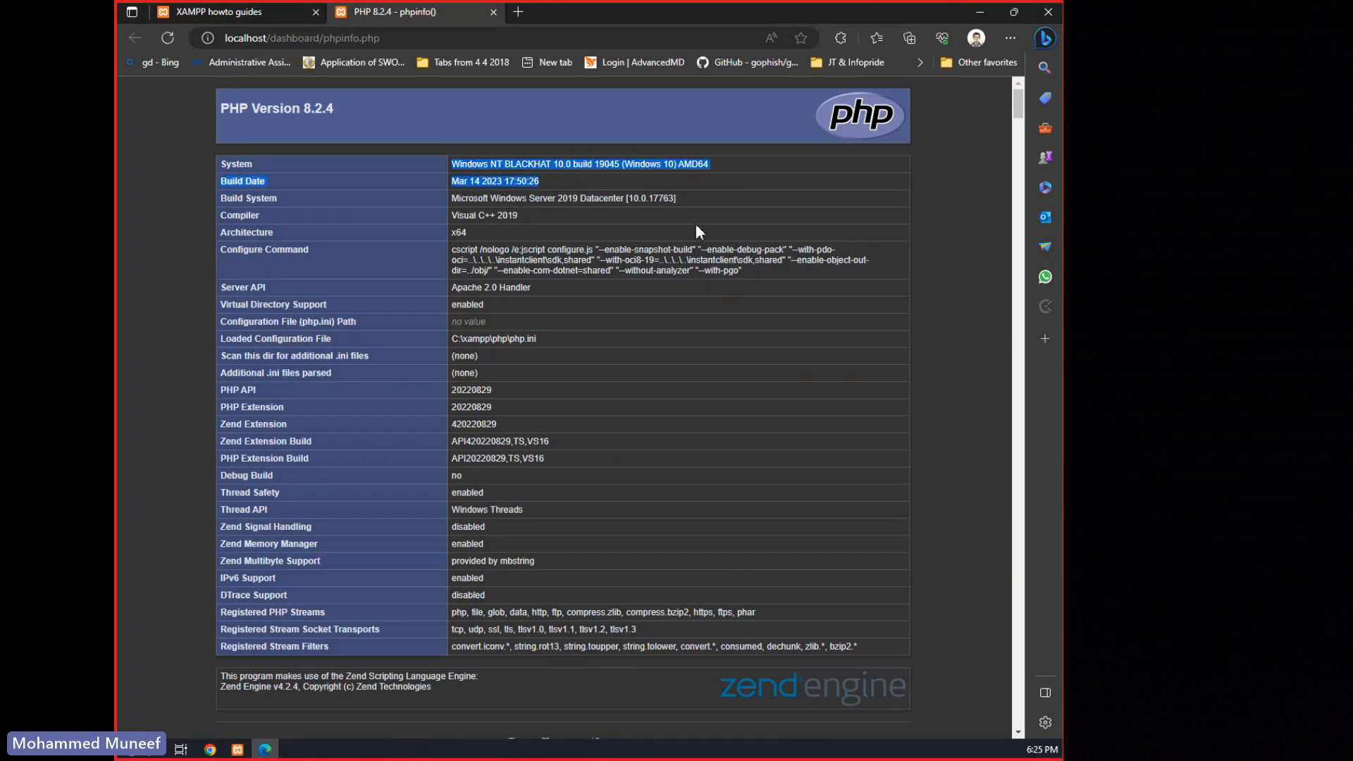
drag(517, 200, 678, 201)
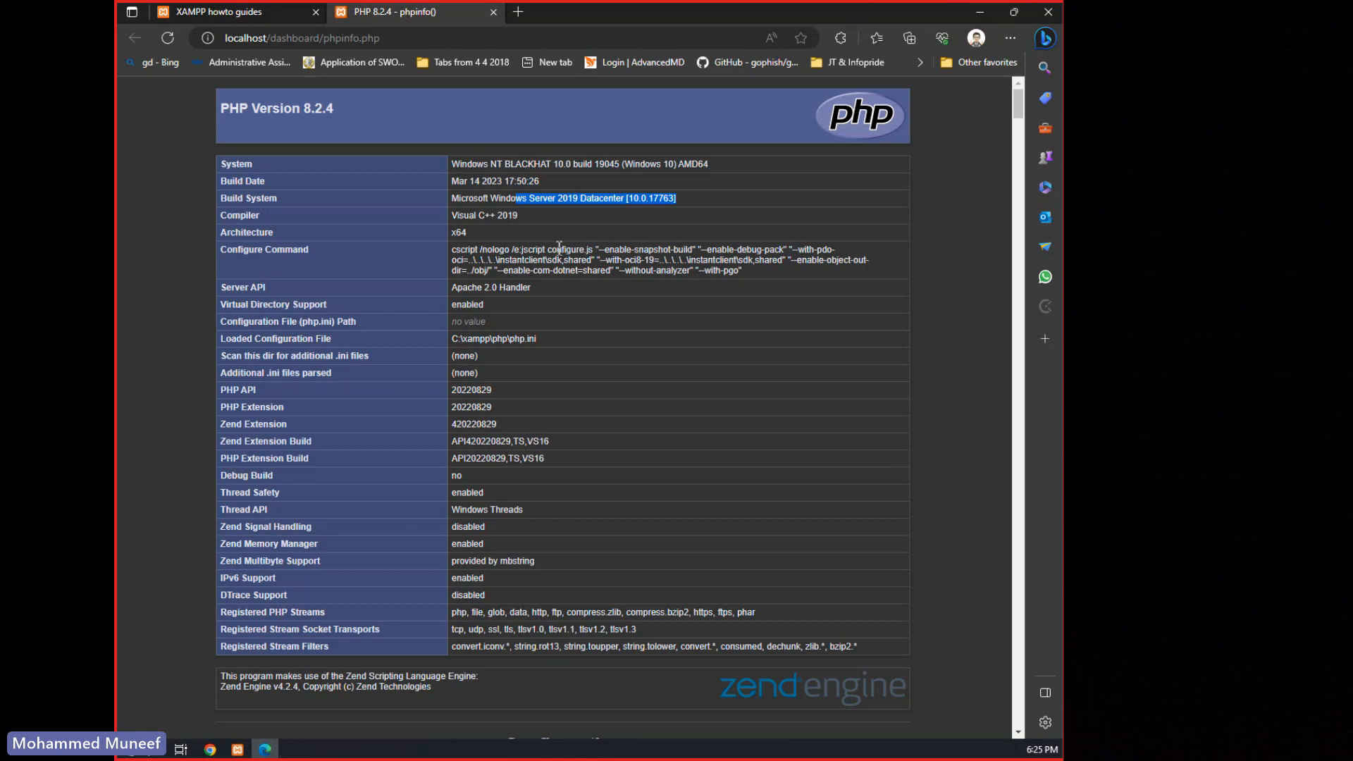
scroll(509, 137, down, 15)
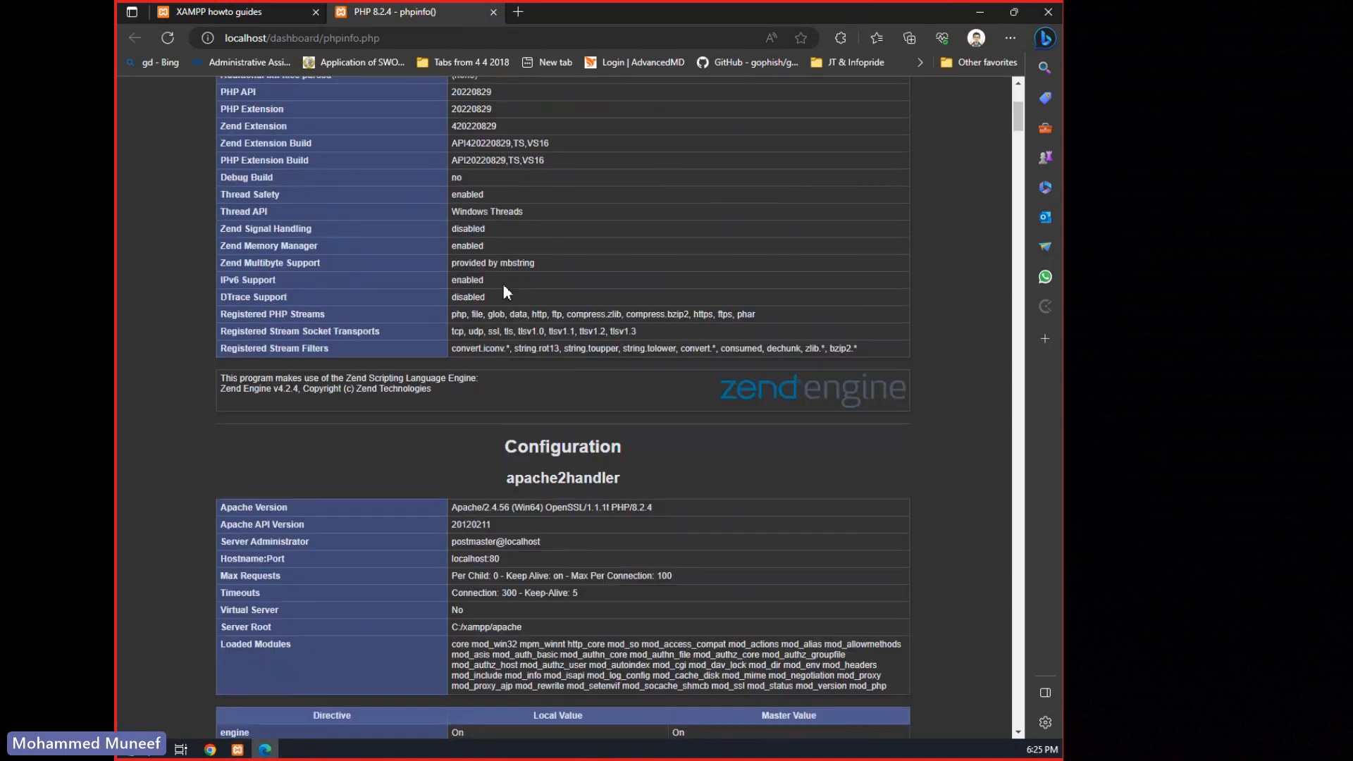
scroll(504, 315, down, 20)
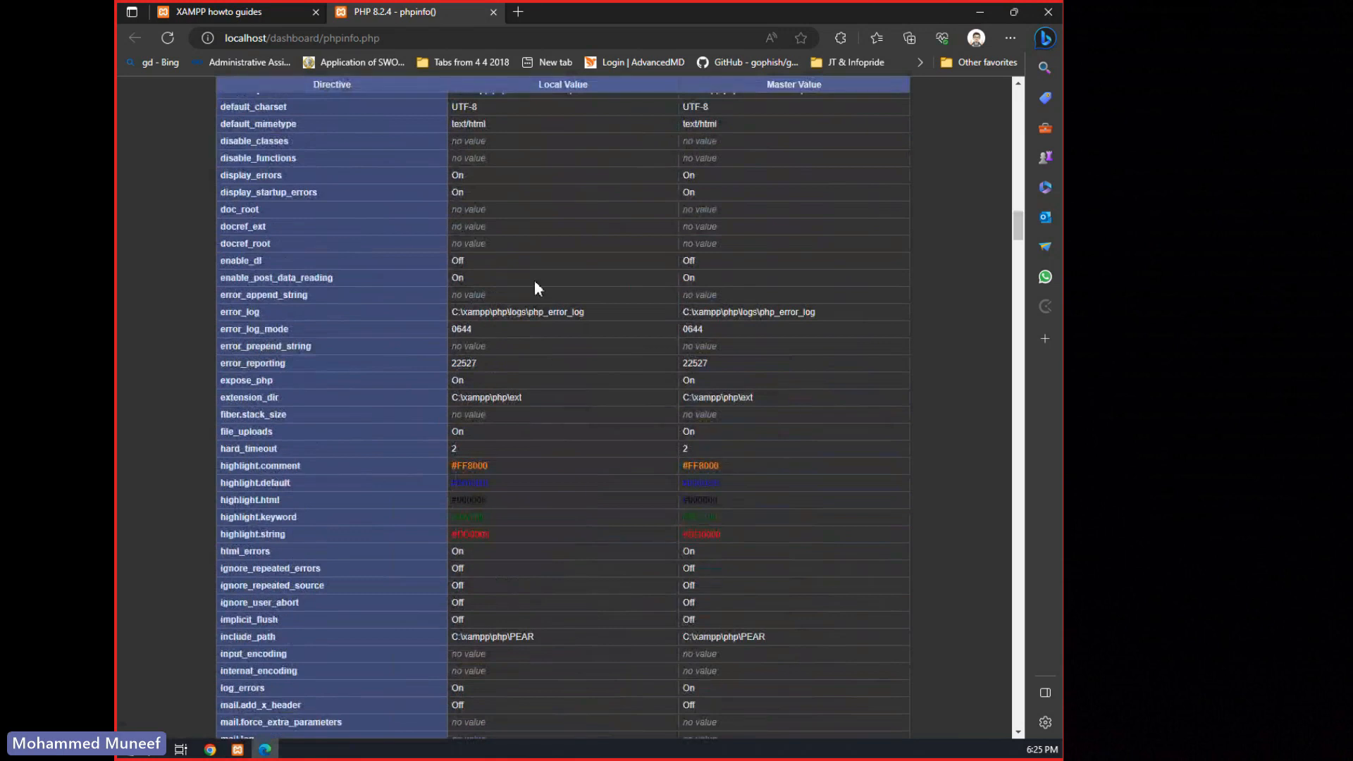
scroll(476, 282, down, 15)
scroll(470, 284, down, 20)
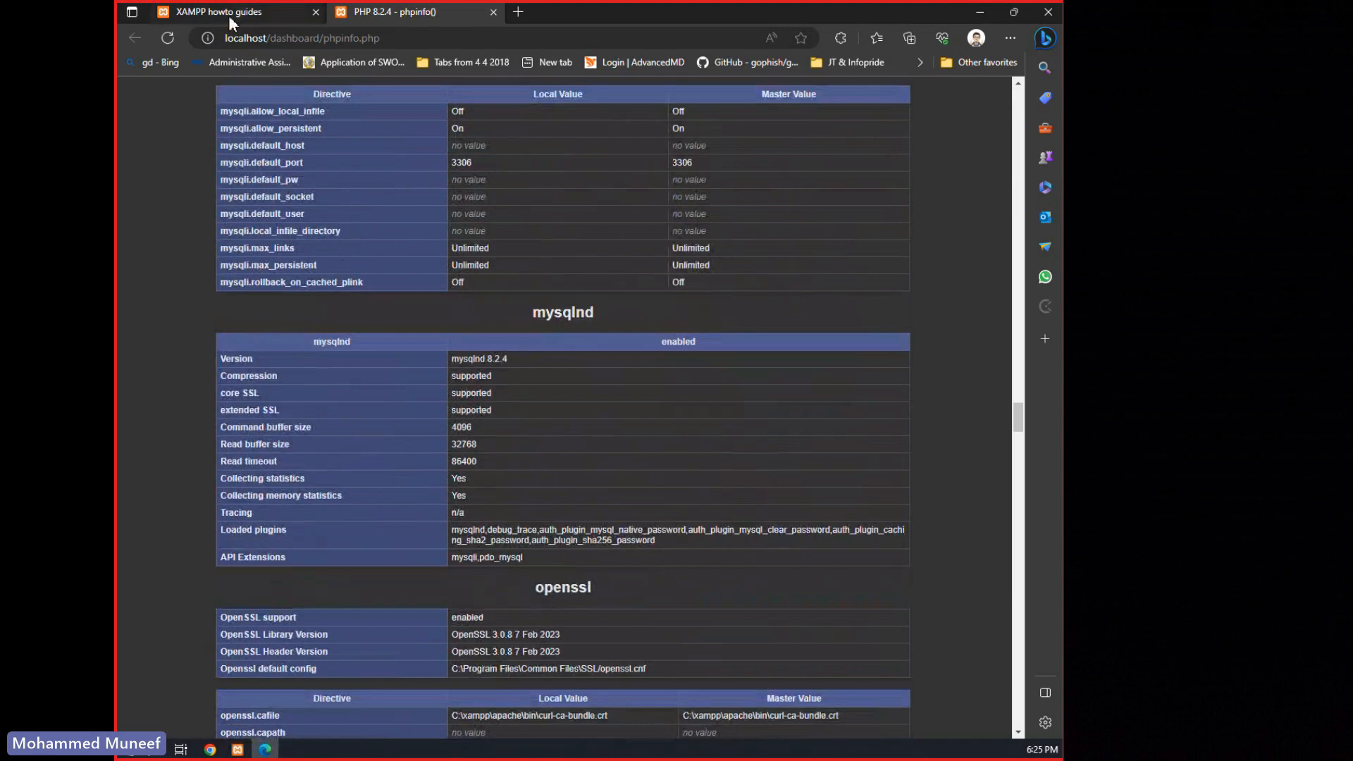
- Return to the XAMPP HOW-TO Guides page and open phpMyAdmin to view its database list and server settings
click(229, 16)
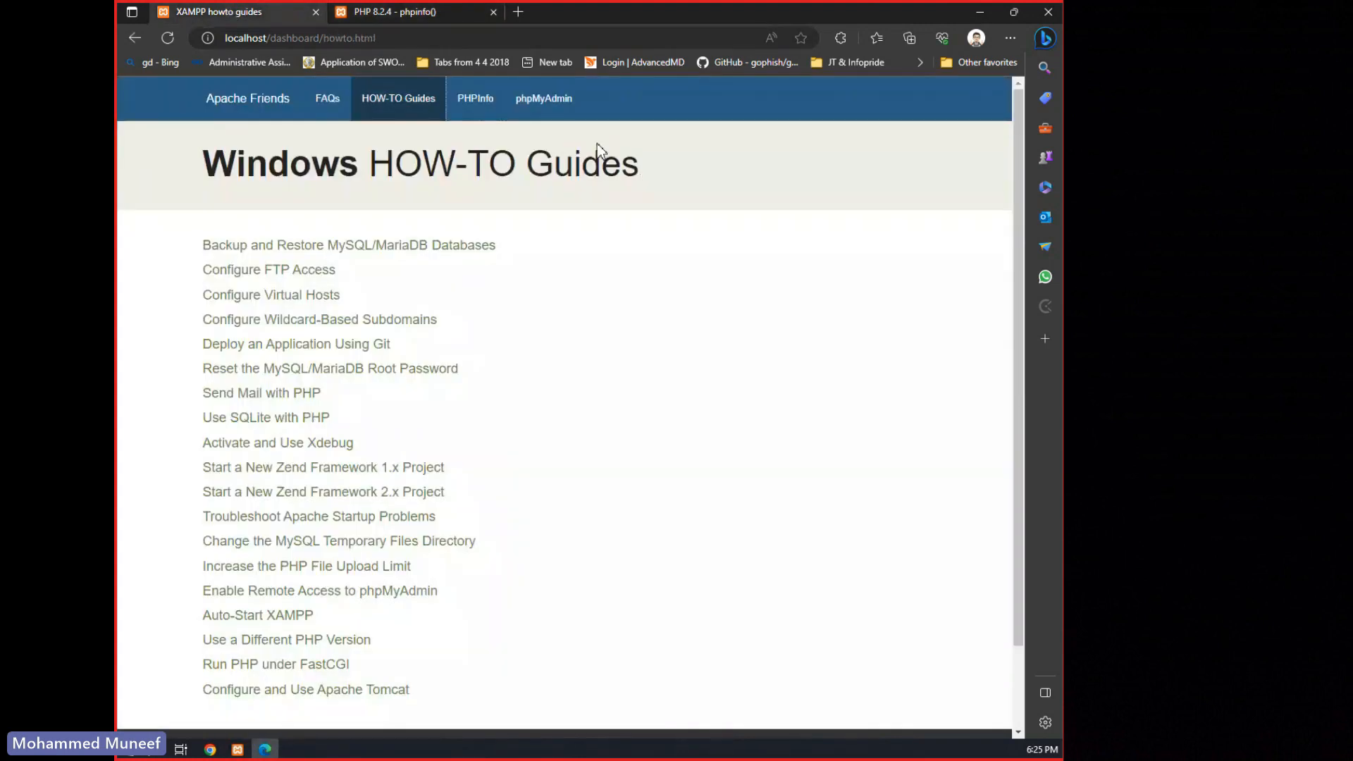
click(548, 121)
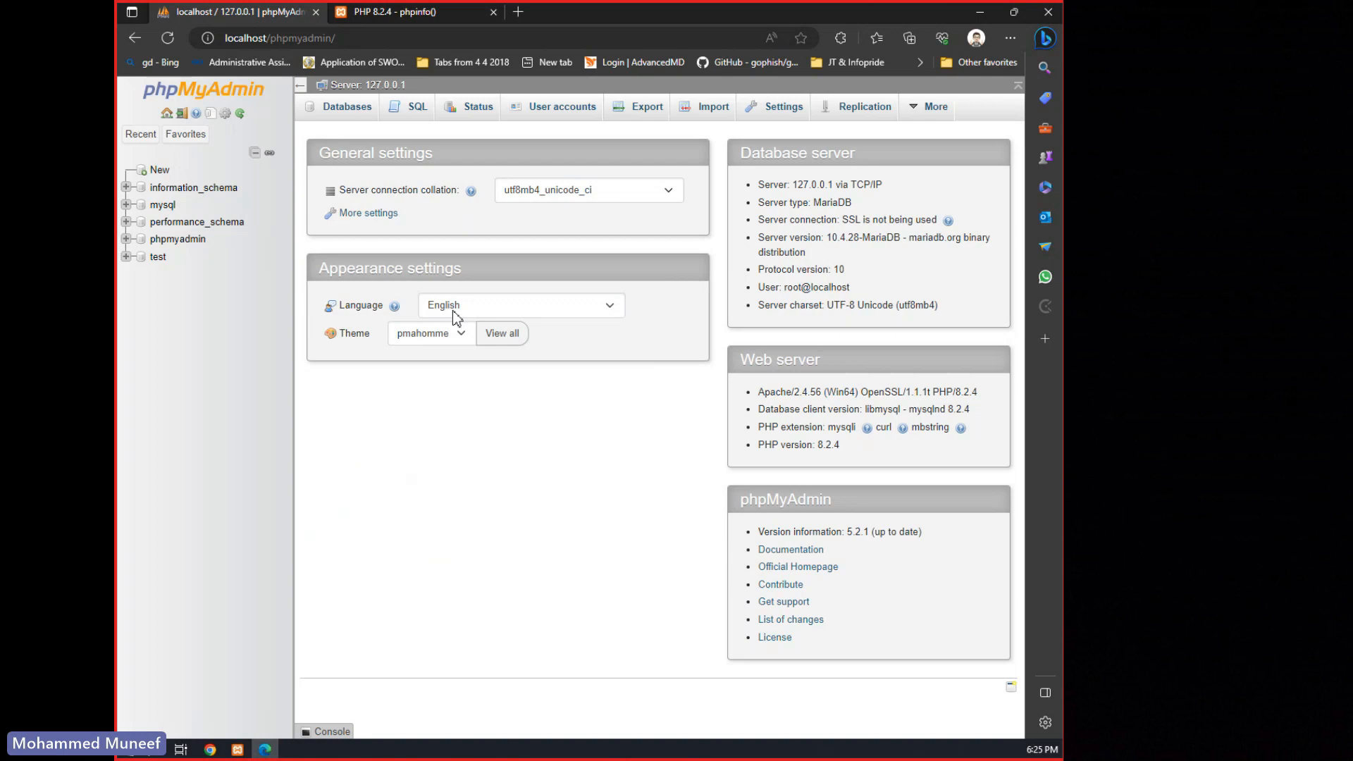
drag(197, 321, 150, 314)
click(196, 354)
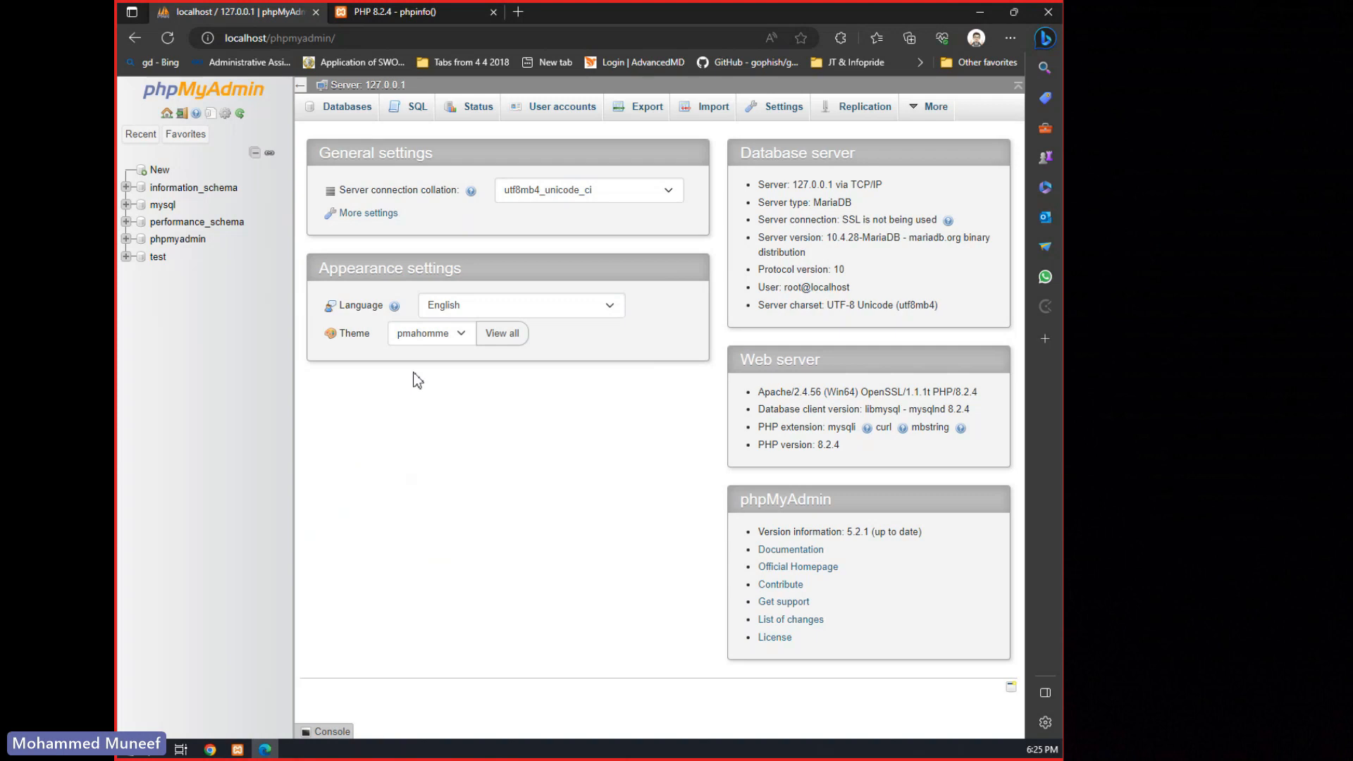